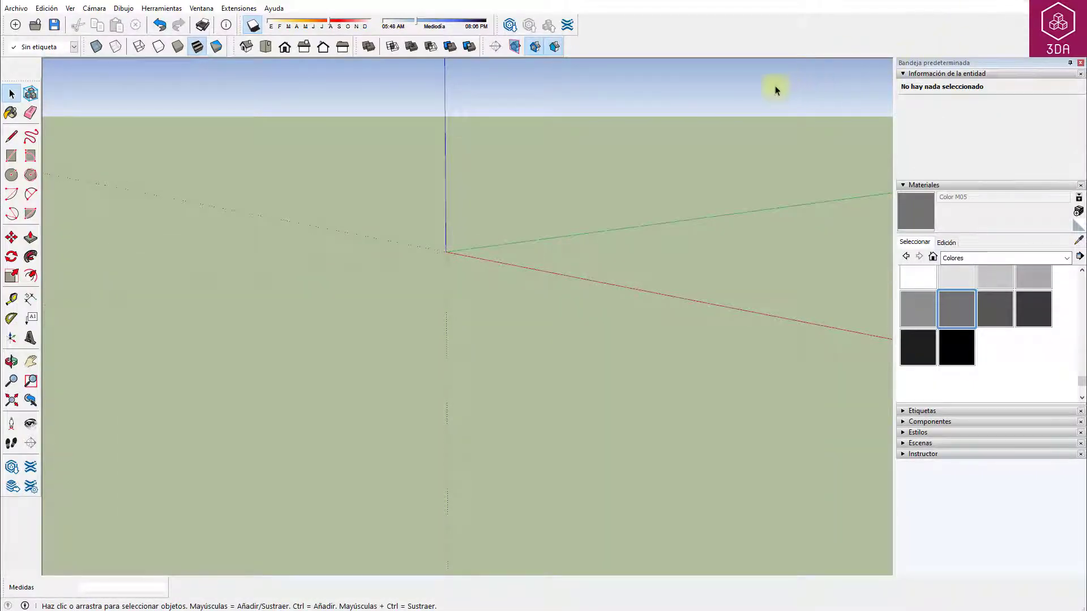
Change the model's length unit from Centímetros to Metros in Model Info > Units
left_click(201, 8)
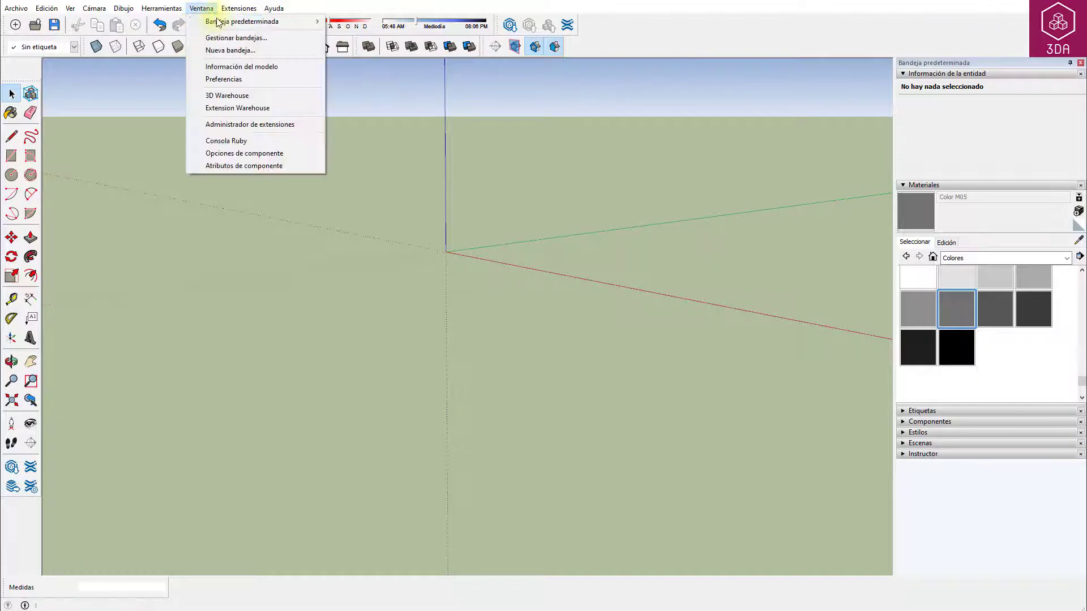
left_click(239, 67)
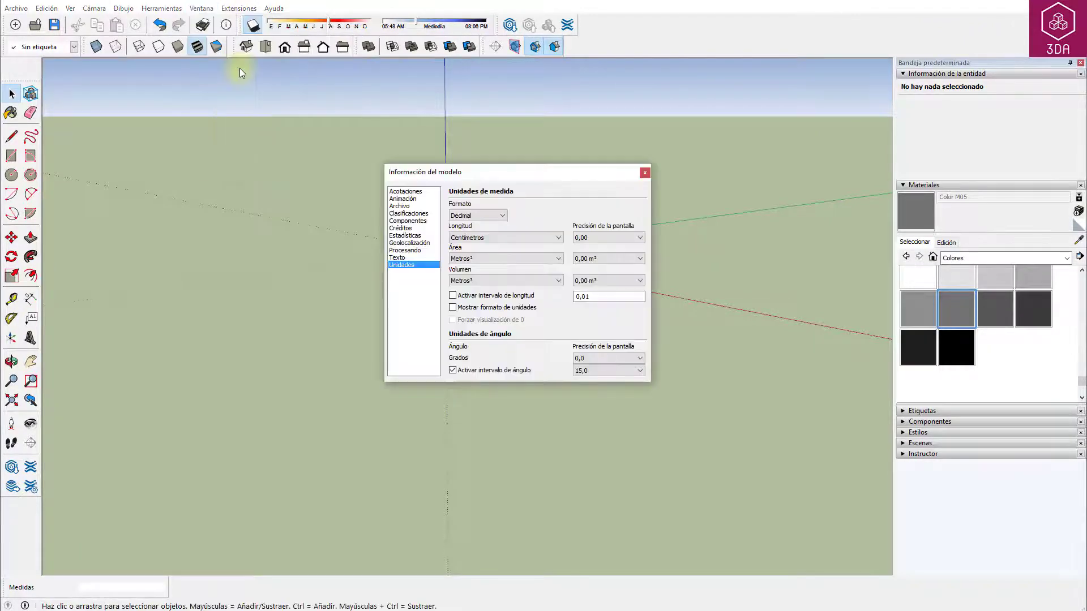
left_click(497, 240)
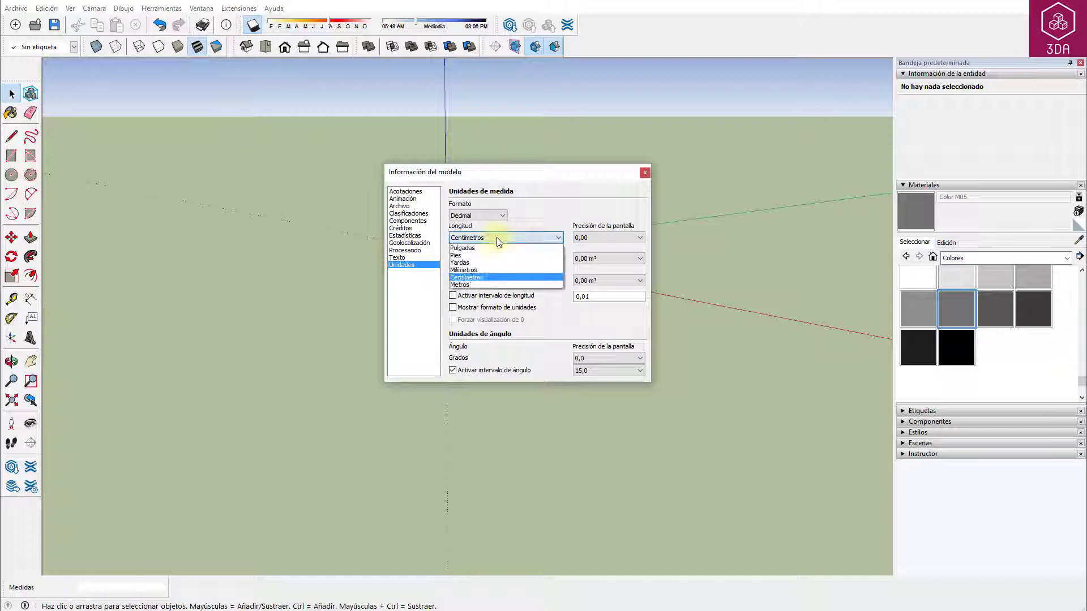
left_click(491, 285)
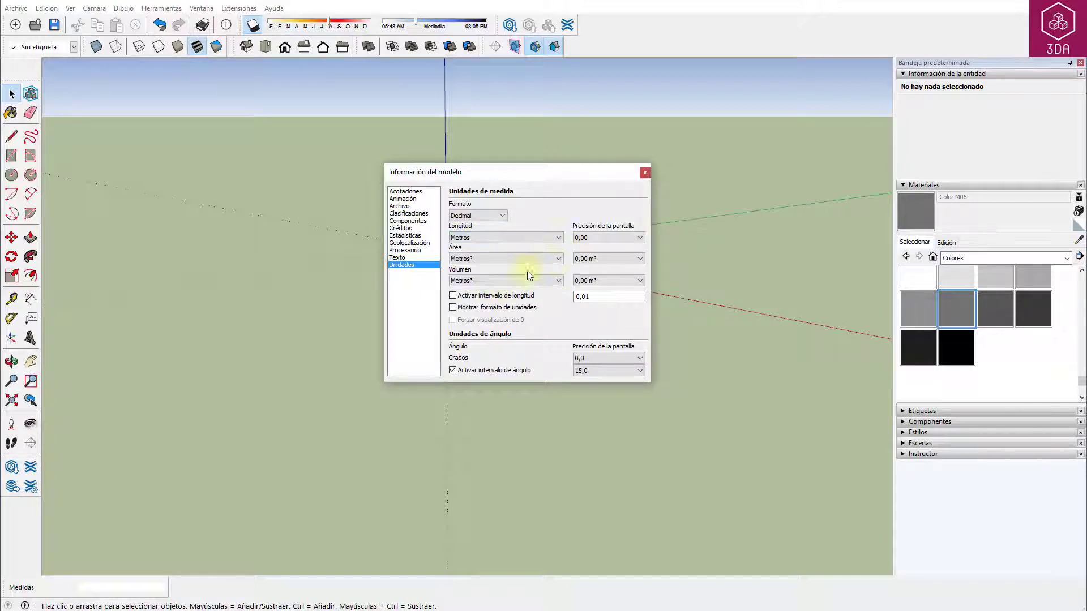
left_click(644, 173)
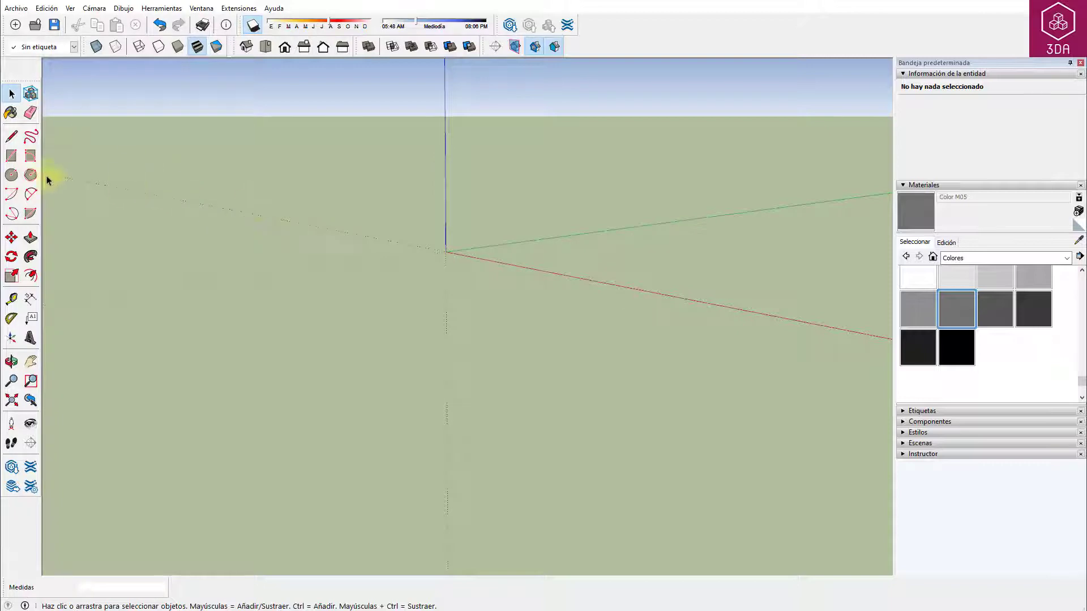
Draw a 12 by 9 rectangle on the ground
left_click(11, 160)
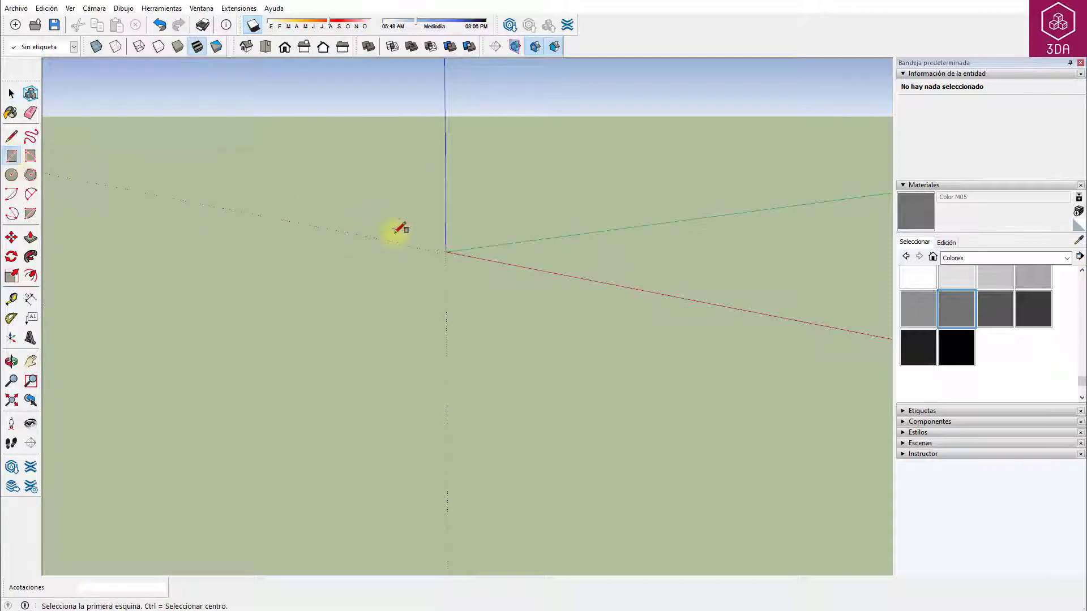
left_click(444, 278)
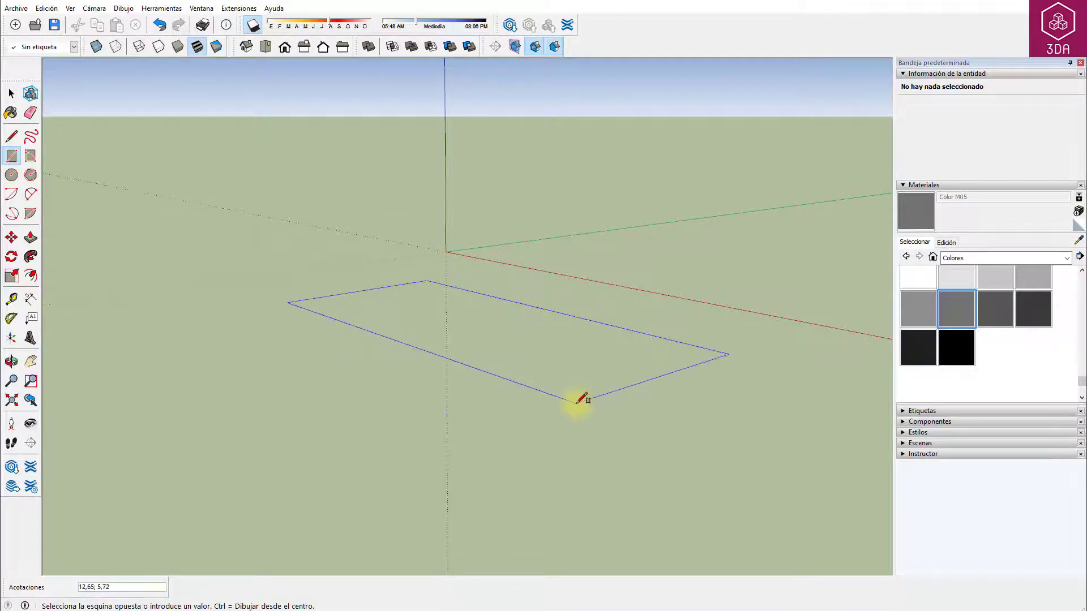
type("12;")
type("9")
key("Return")
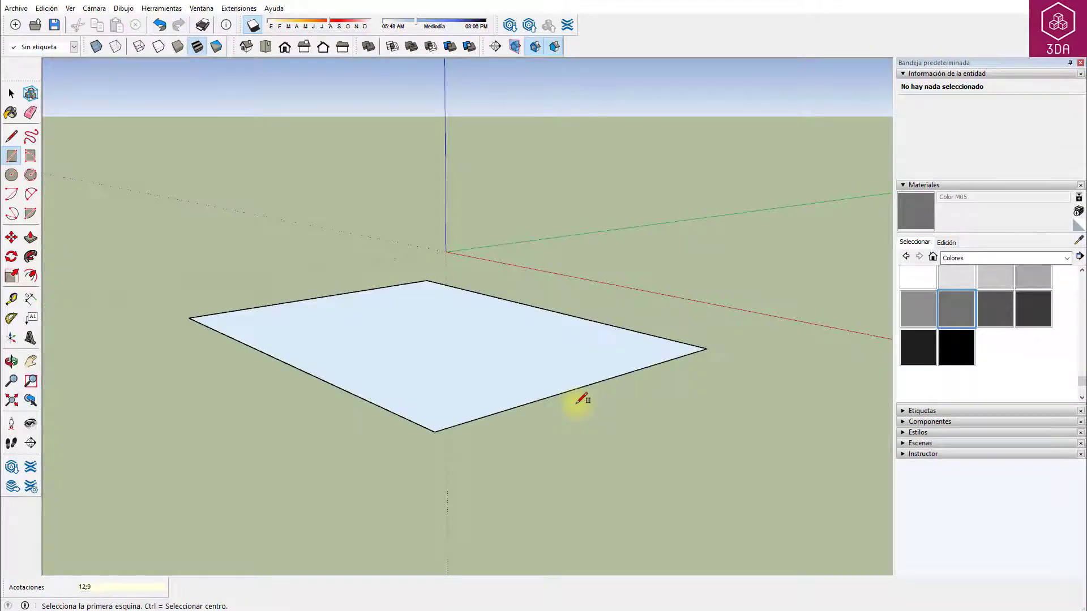
Push/pull the 12×9 rectangle up 3 m into a solid box
key("p")
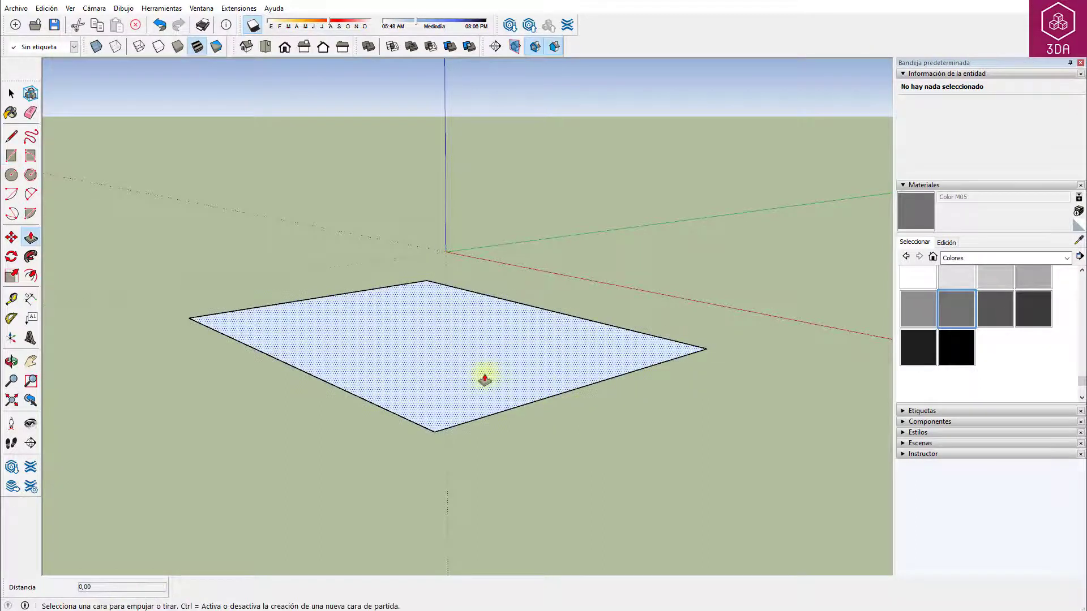
left_click(485, 311)
left_click(476, 277)
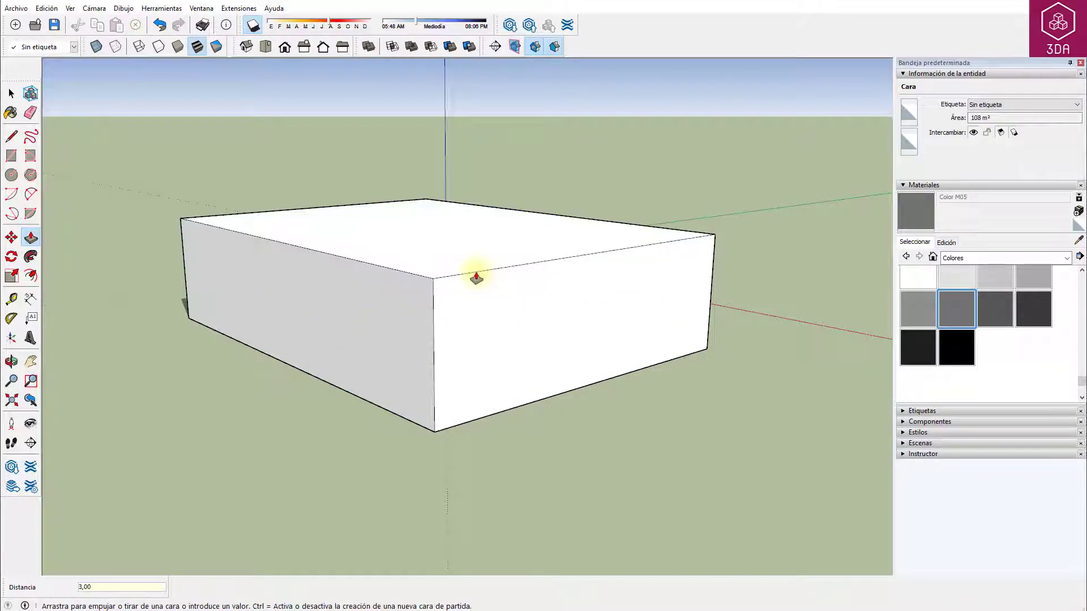
mouse_move(483, 279)
middle_mouse_down()
mouse_move(337, 313)
mouse_move(638, 561)
mouse_move(520, 381)
mouse_move(408, 308)
mouse_move(358, 300)
middle_mouse_up()
key("space")
Place 34° protractor guides from the front face's top-left and top-right corners
left_click(249, 299)
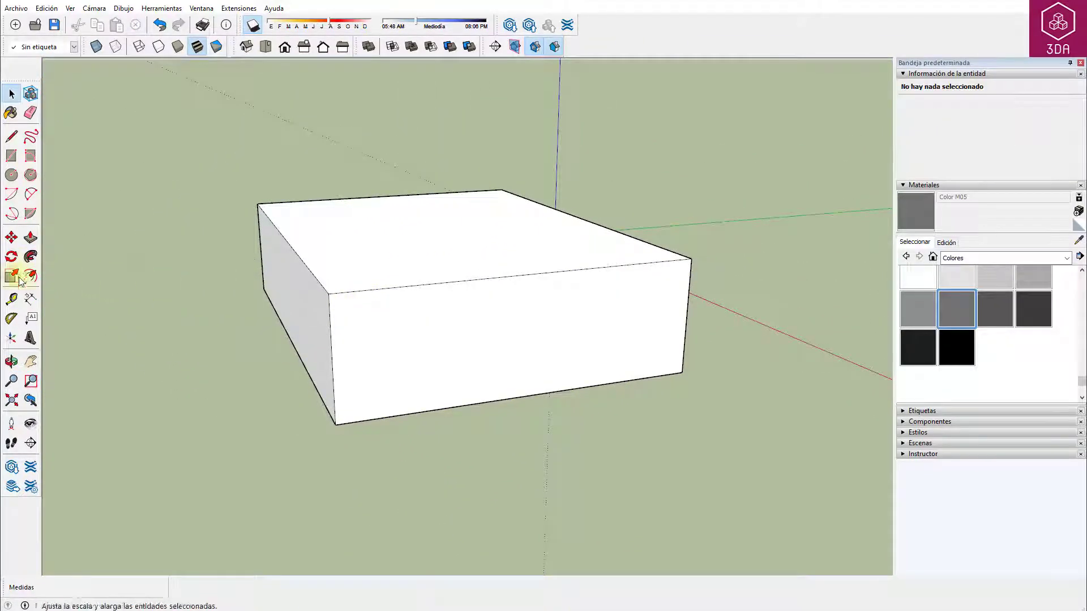
left_click(13, 321)
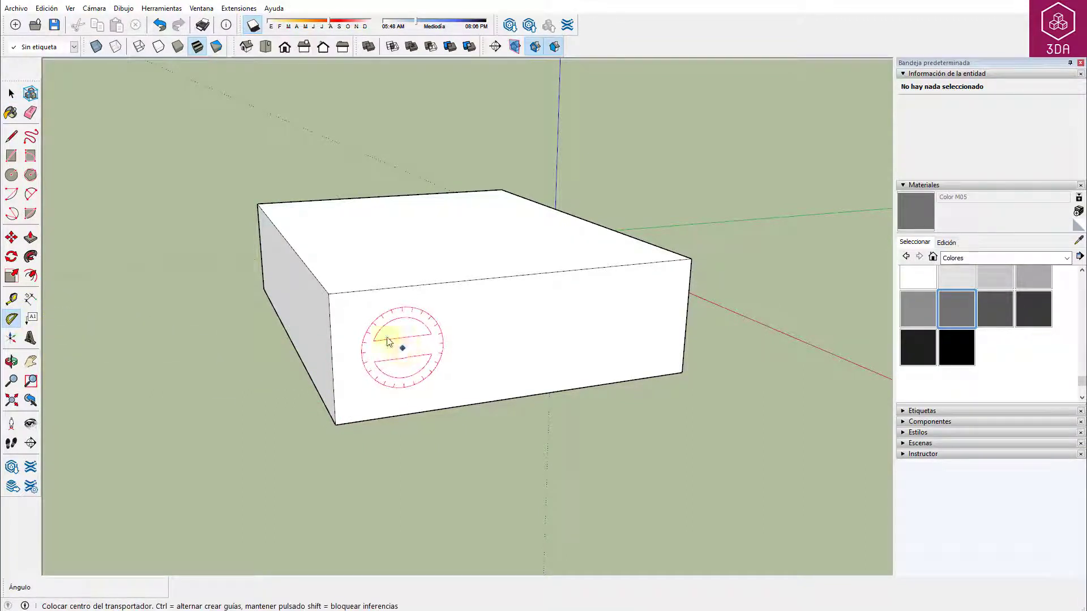
left_click(329, 295)
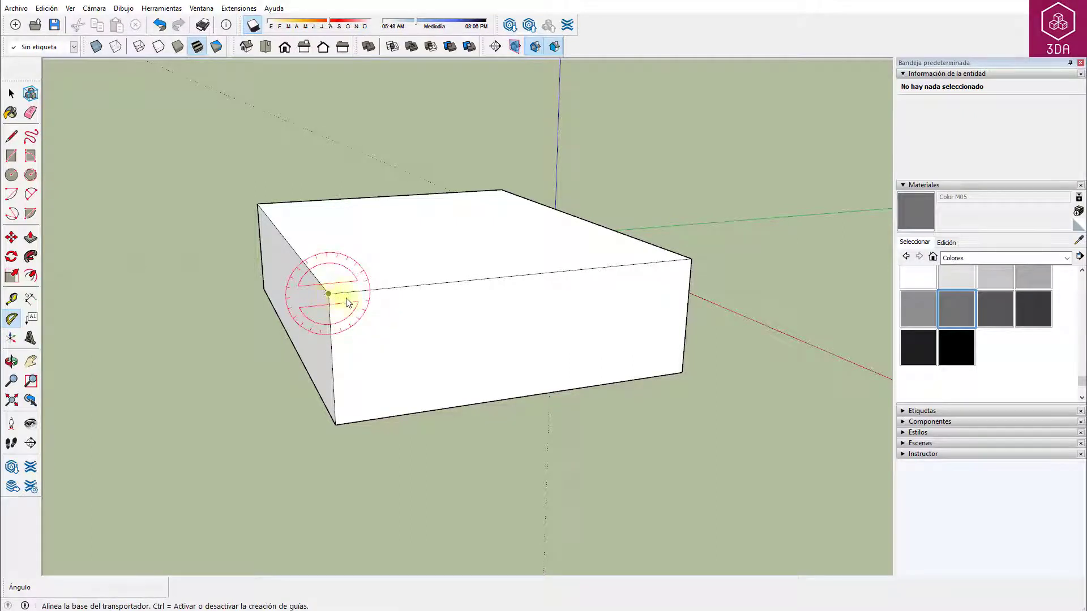
left_click(473, 283)
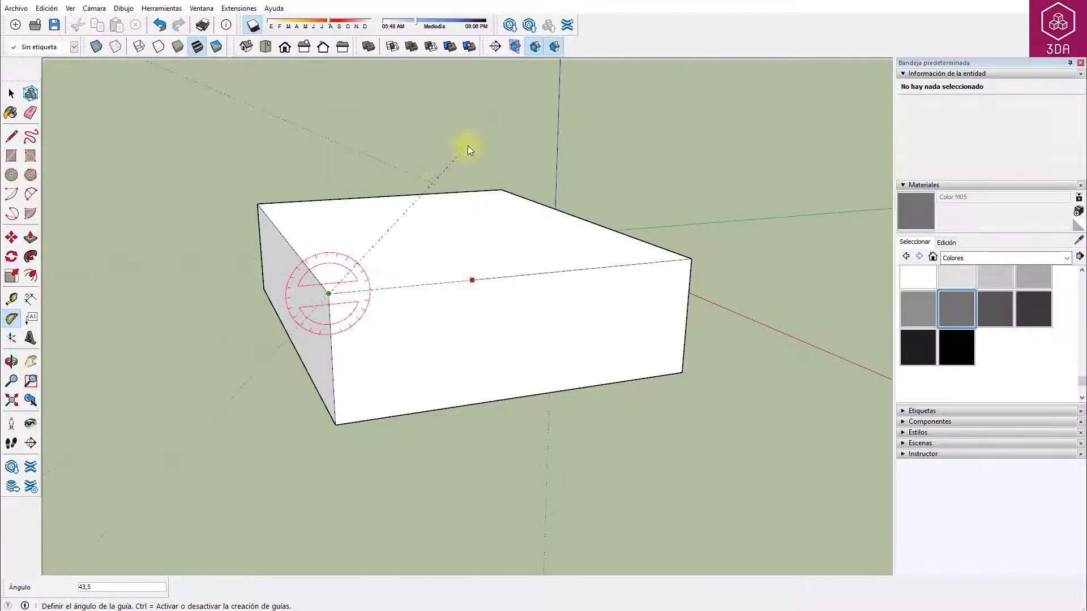
key("Return")
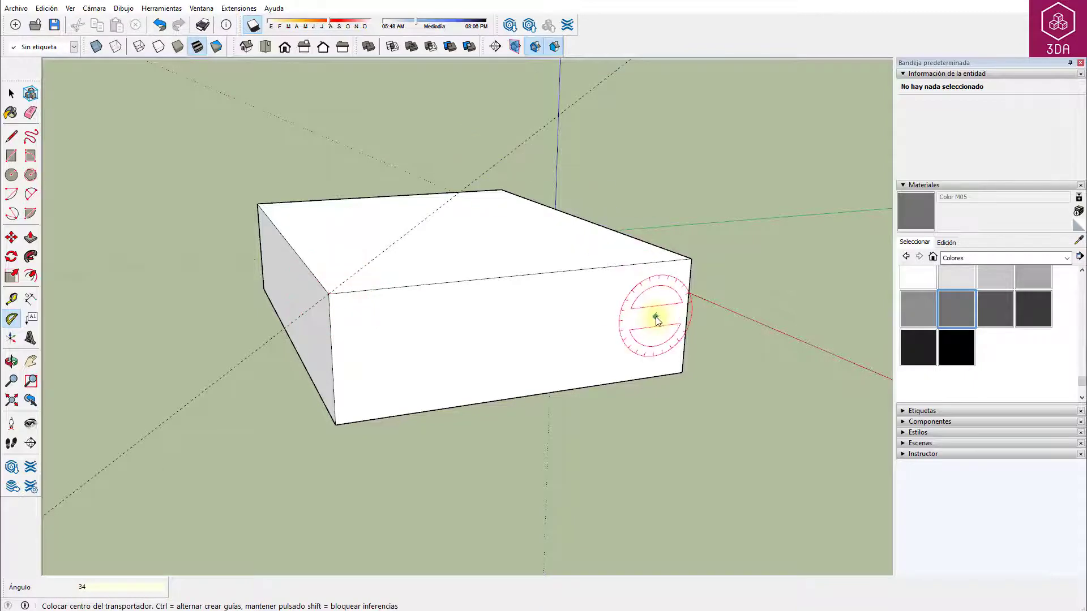
left_click(691, 259)
left_click(556, 271)
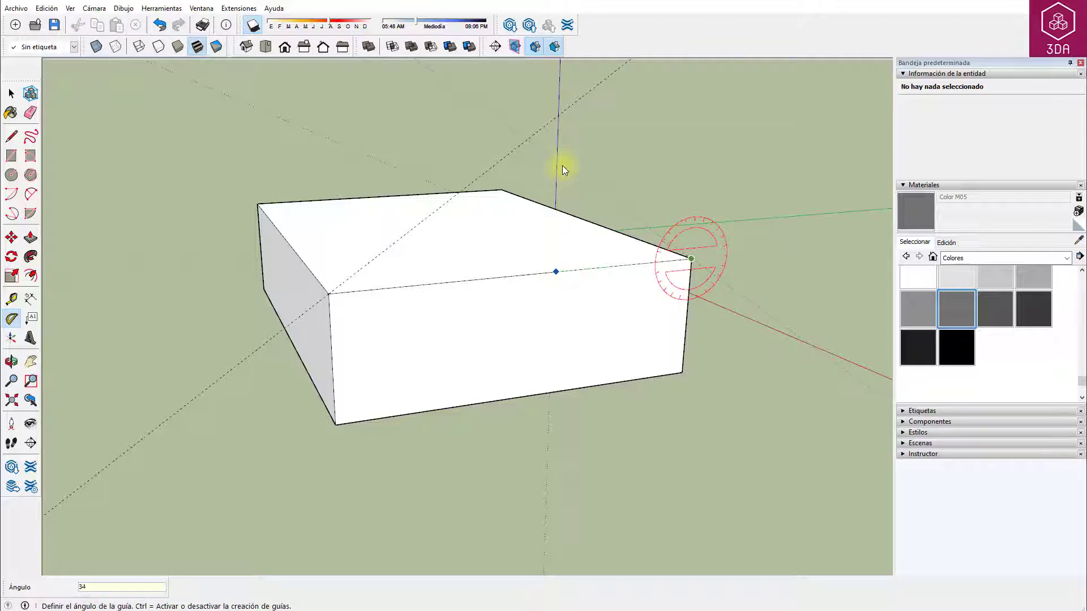
key("Return")
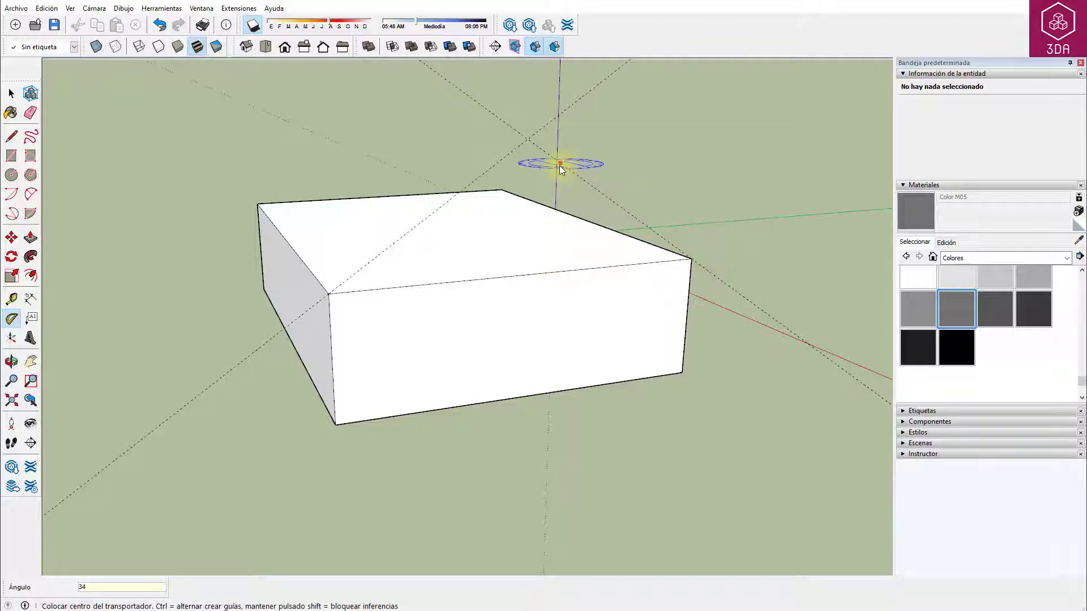
Trace a triangular gable from the top corners up to the guides' crossing
key("l")
left_click(328, 293)
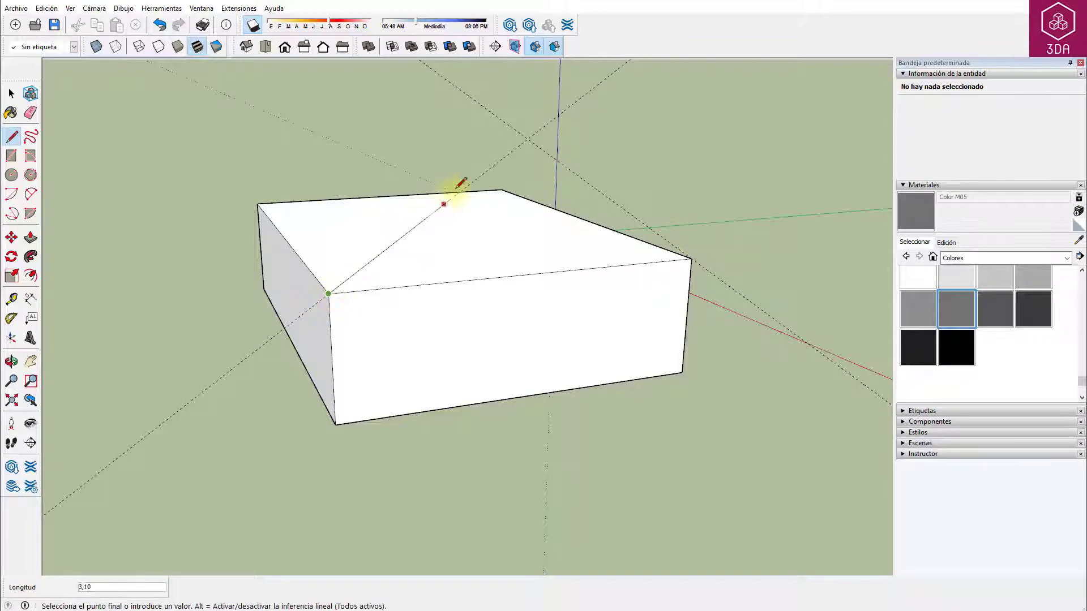
left_click(527, 139)
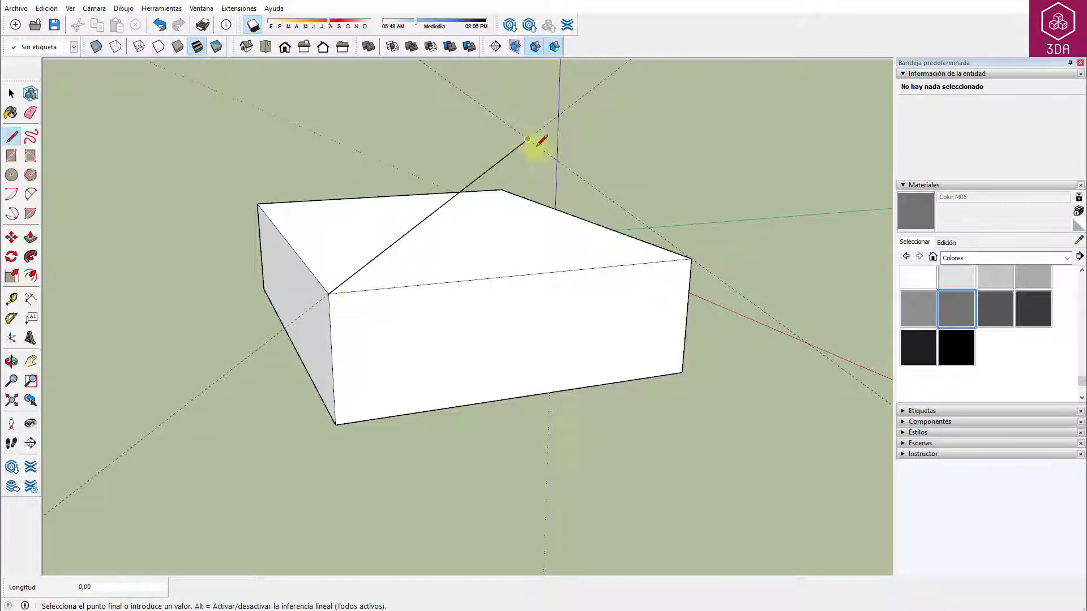
left_click(690, 259)
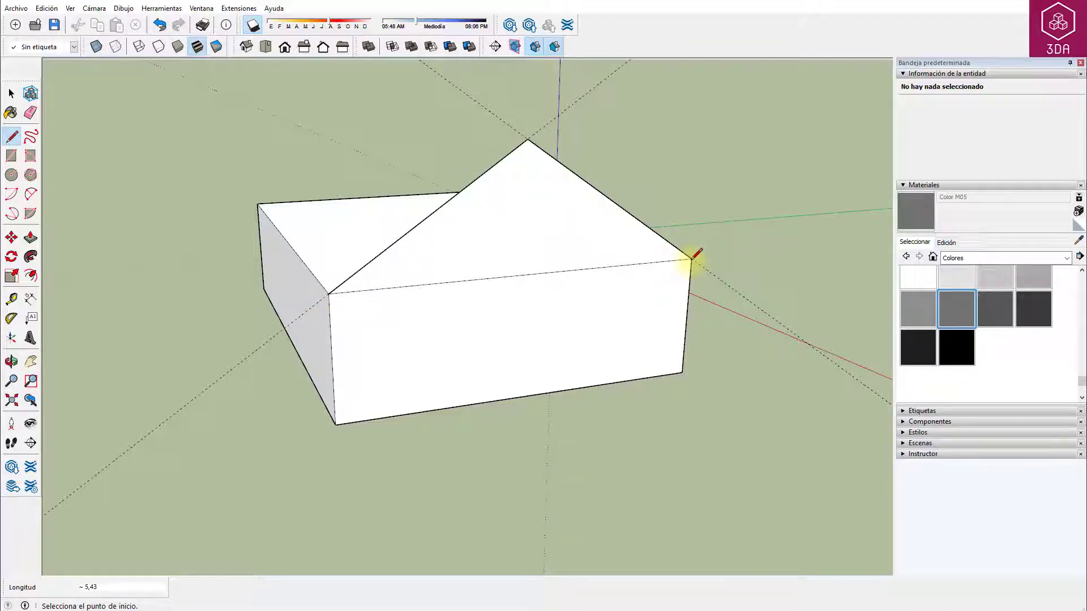
Extrude the gable 12 m across the box and erase the leftover guide
key("p")
left_click(461, 255)
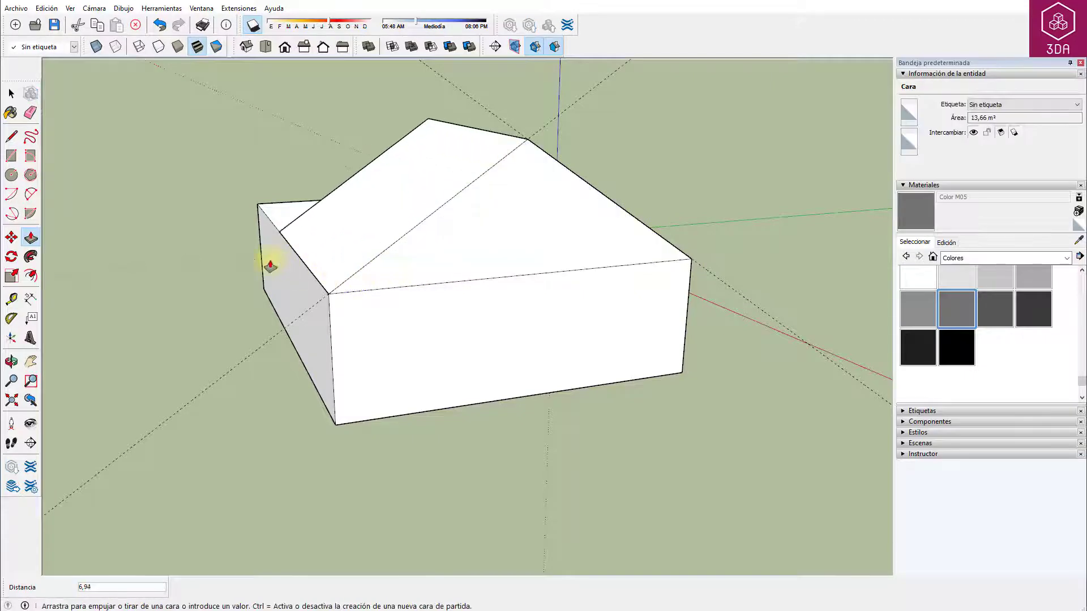
left_click(258, 205)
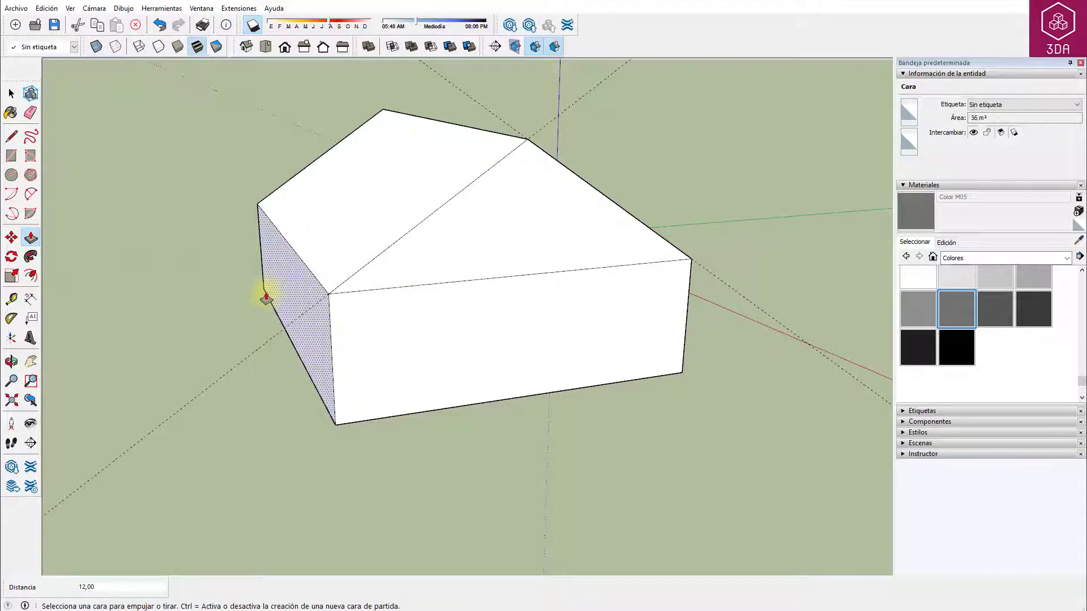
key("e")
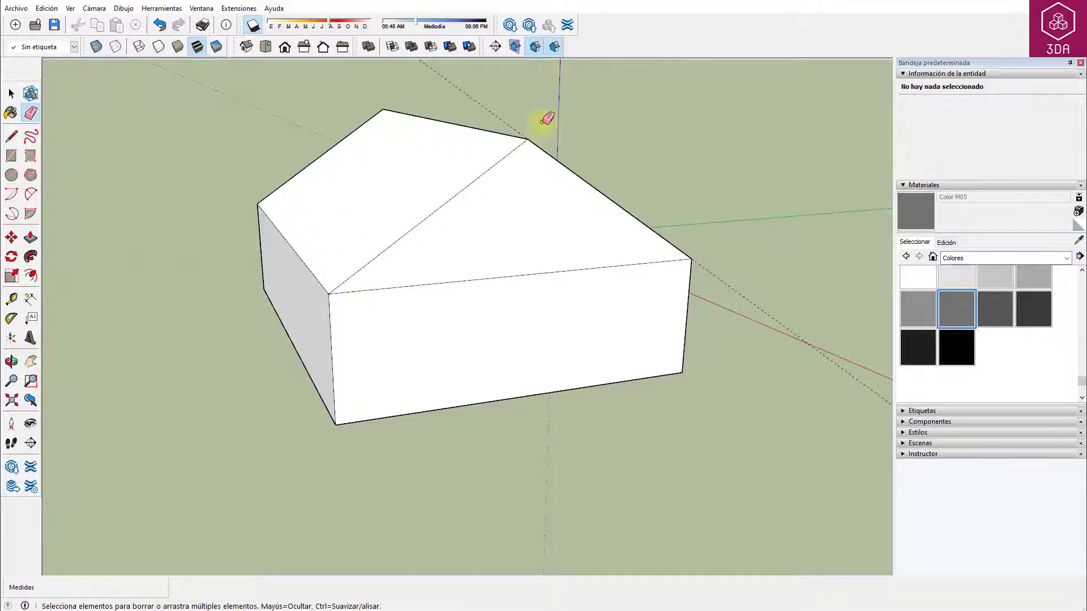
left_click(498, 117)
Push the left roof slope outward 0,2 to give it thickness
key("o")
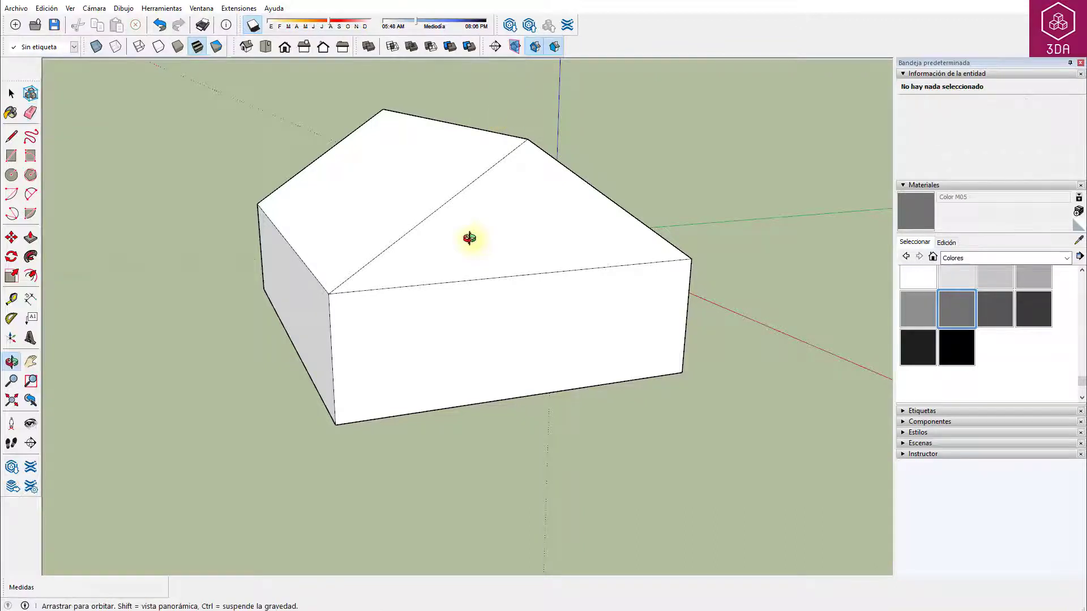
left_click_drag(469, 237, 480, 271)
key("e")
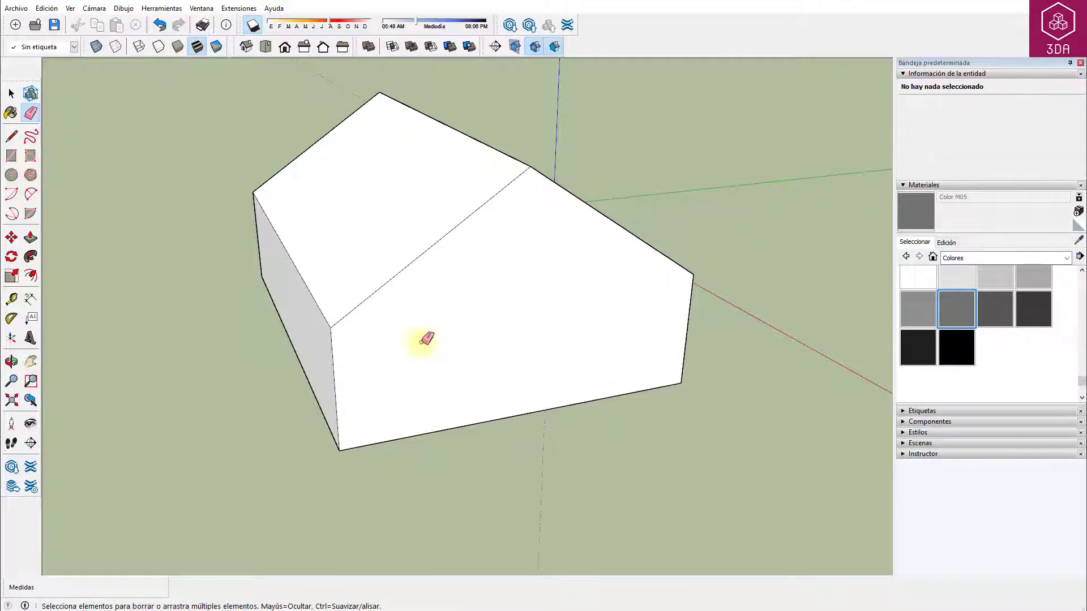
scroll(376, 281, "up", 2)
scroll(376, 282, "up", 1)
key("p")
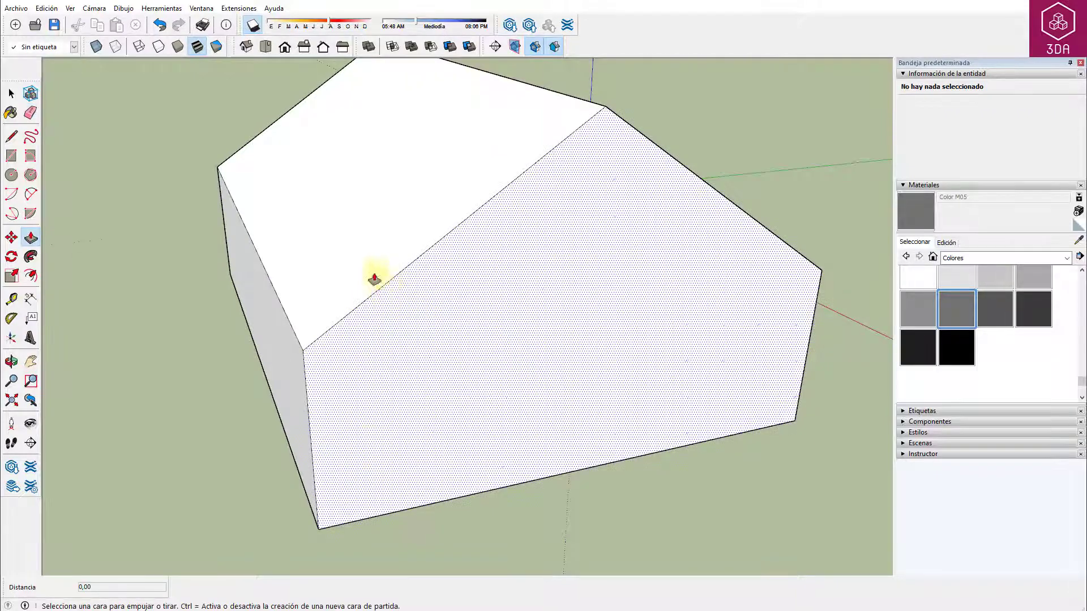
left_click(352, 263)
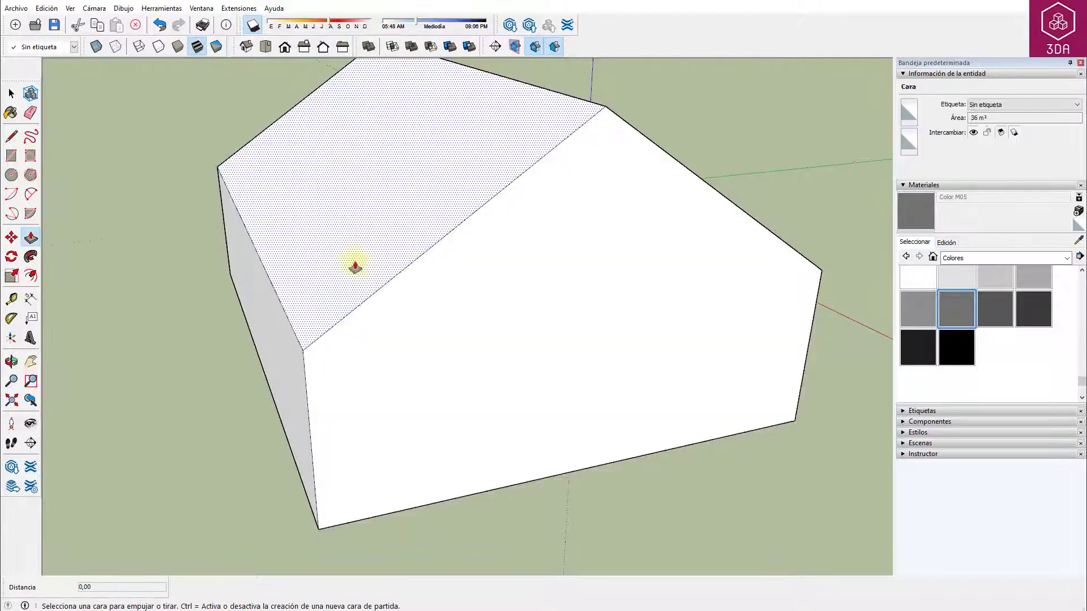
left_click(369, 228)
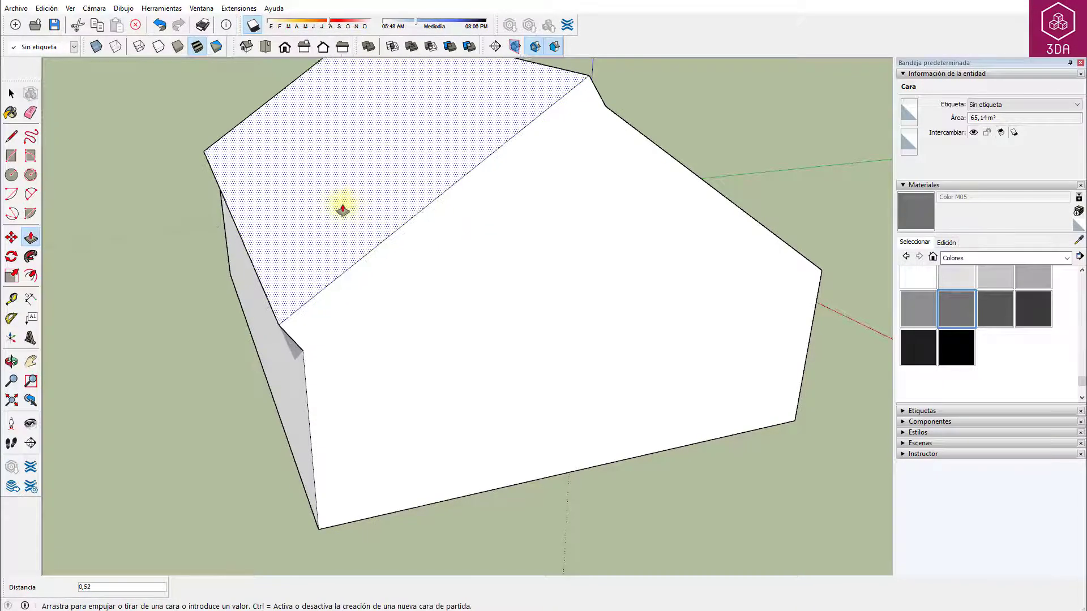
left_click(324, 214)
type("0,")
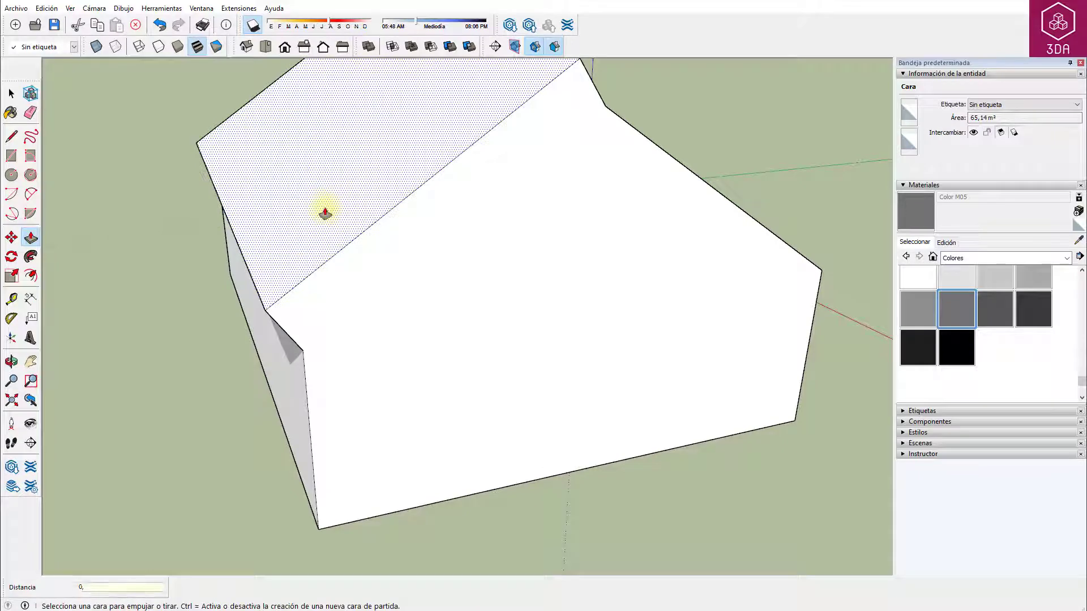
key("Return")
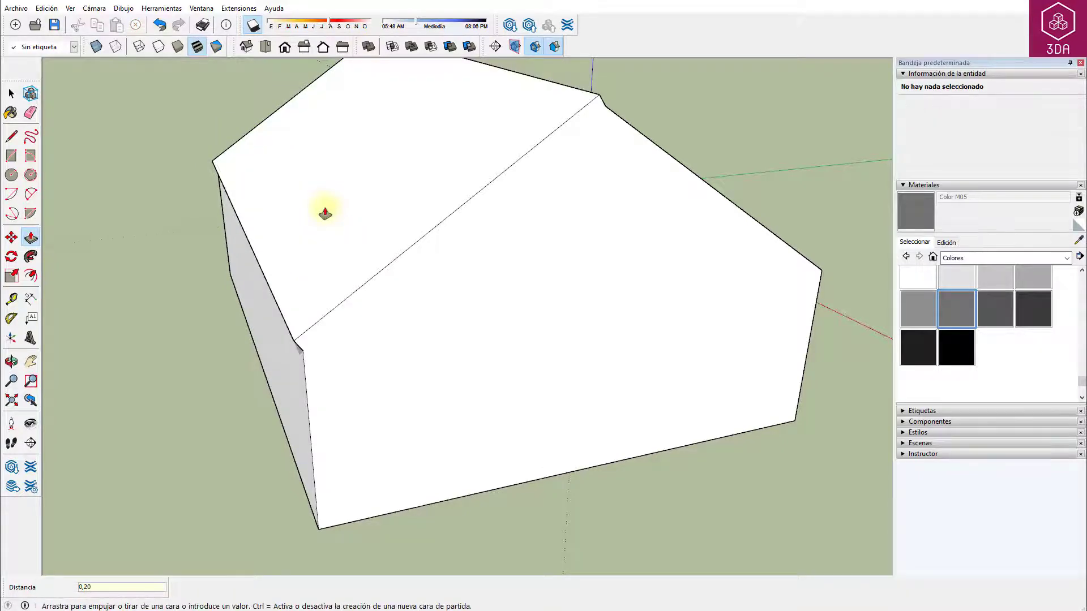
mouse_move(323, 207)
middle_mouse_down()
mouse_move(555, 250)
mouse_move(482, 237)
mouse_move(363, 276)
mouse_move(655, 214)
middle_mouse_up()
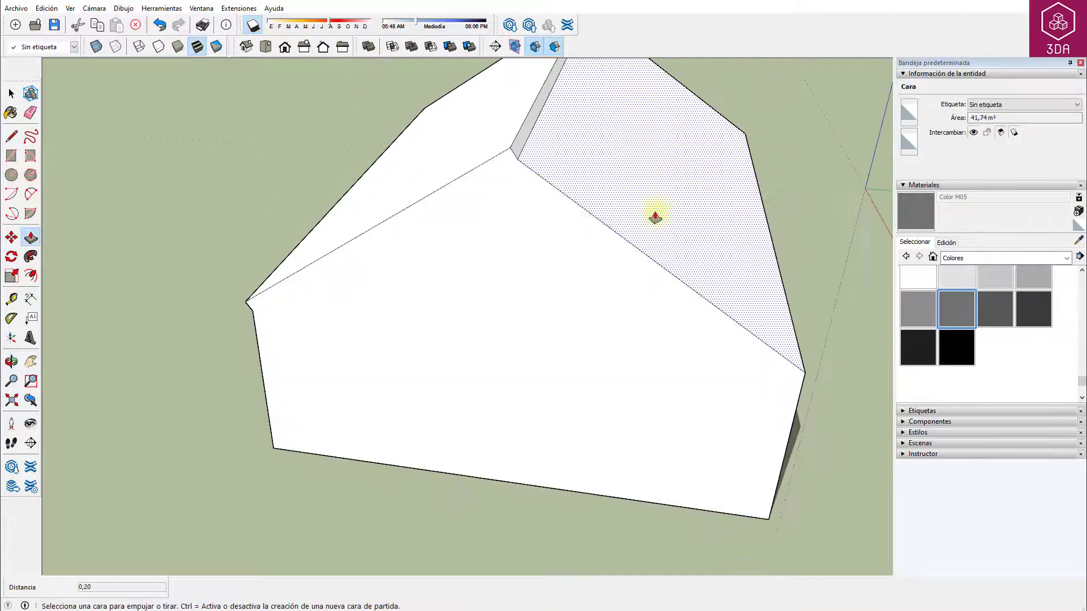
Draw helper lines from the gable corner extending the roof edge at the ridge
key("l")
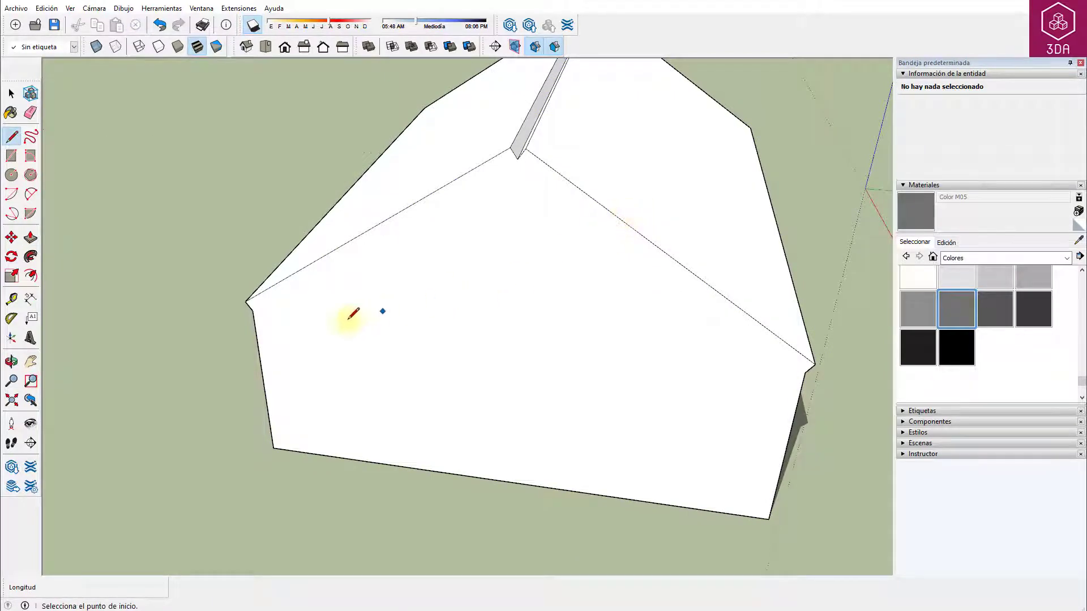
mouse_move(252, 309)
left_mouse_down()
mouse_move(518, 159)
mouse_move(716, 291)
mouse_move(806, 368)
left_mouse_up()
mouse_move(524, 187)
middle_mouse_down()
mouse_move(517, 279)
mouse_move(589, 293)
mouse_move(644, 230)
middle_mouse_up()
scroll(636, 186, "up", 4)
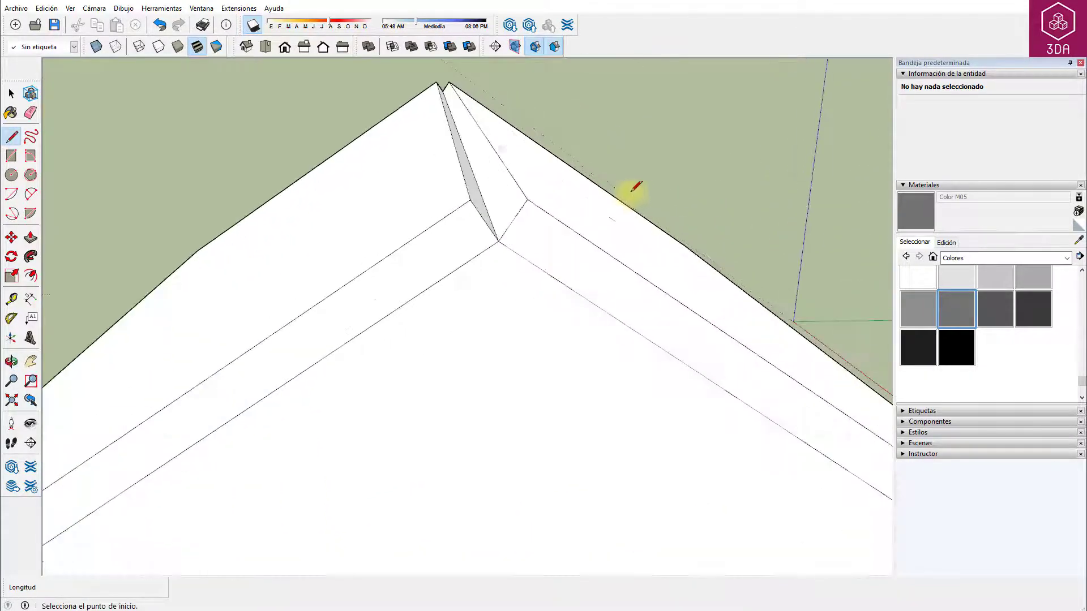
left_click(470, 199)
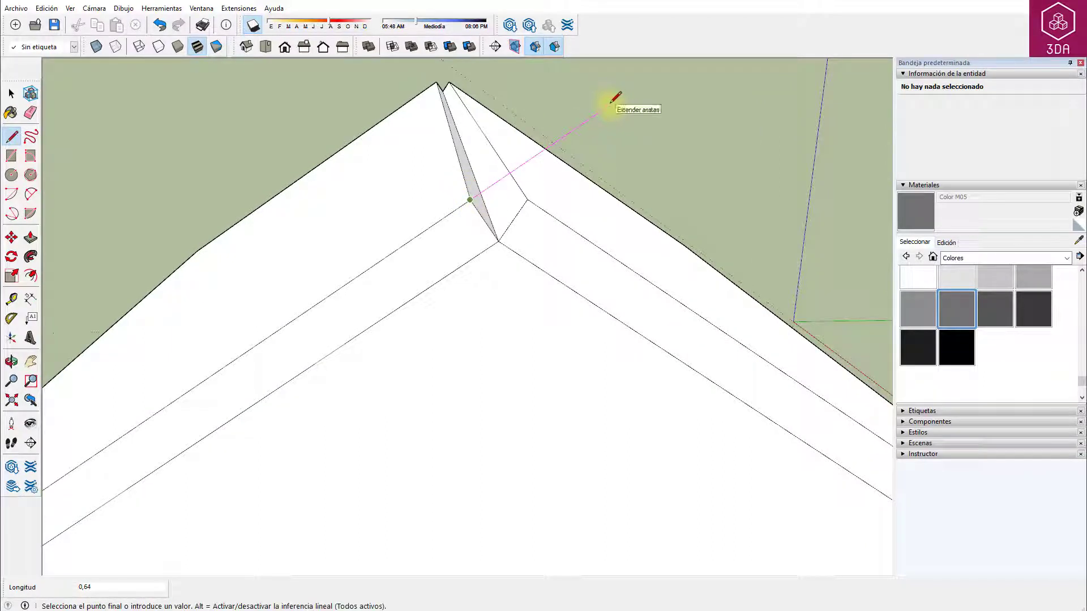
left_click(609, 104)
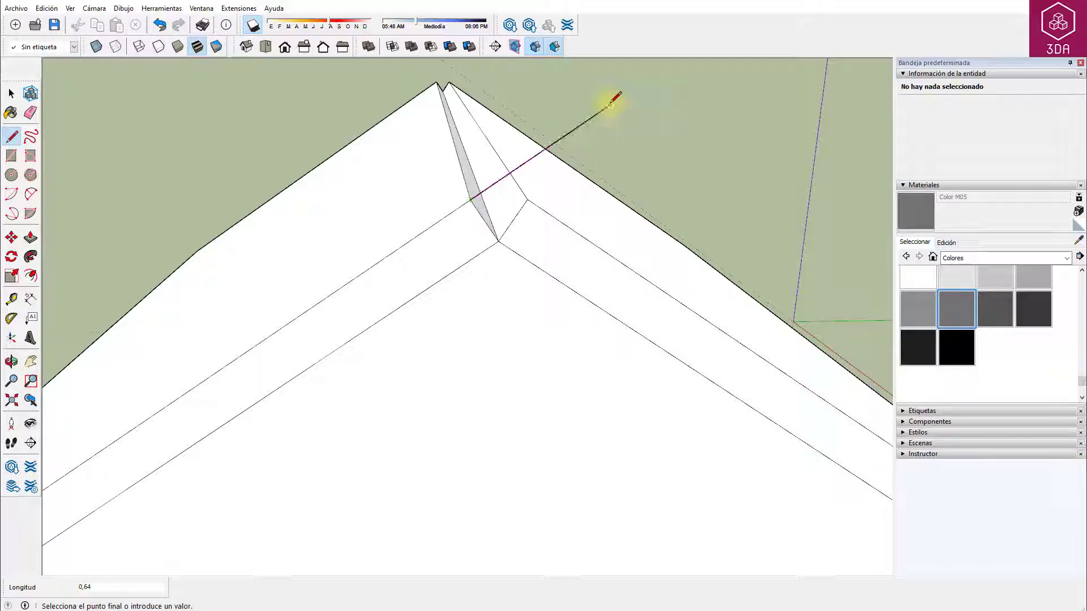
key("space")
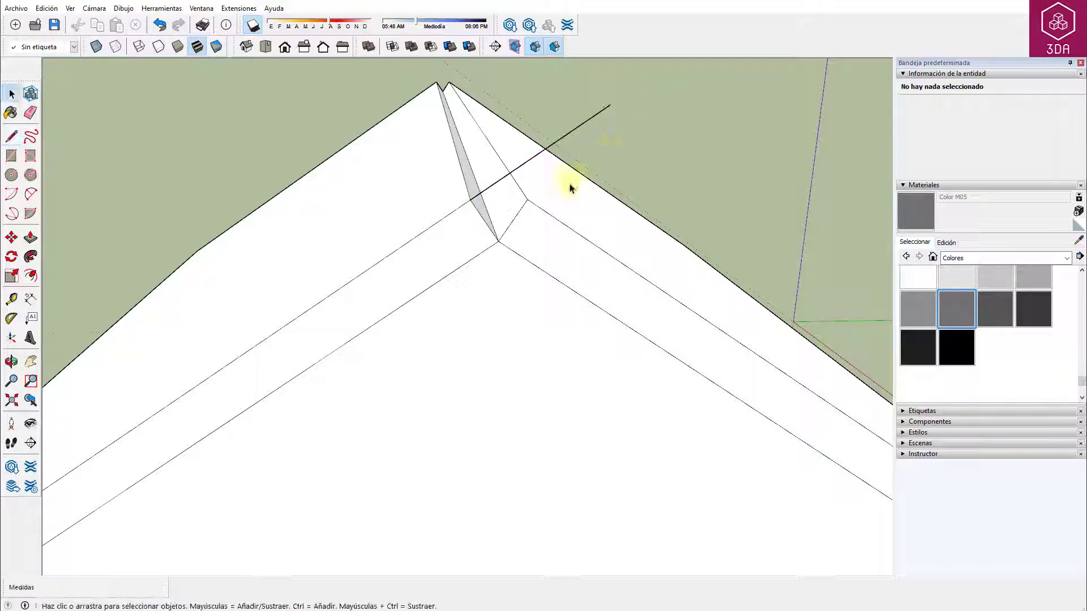
Split the small ridge corner face with a line, then erase the diagonal and helper lines
key("l")
left_click(526, 200)
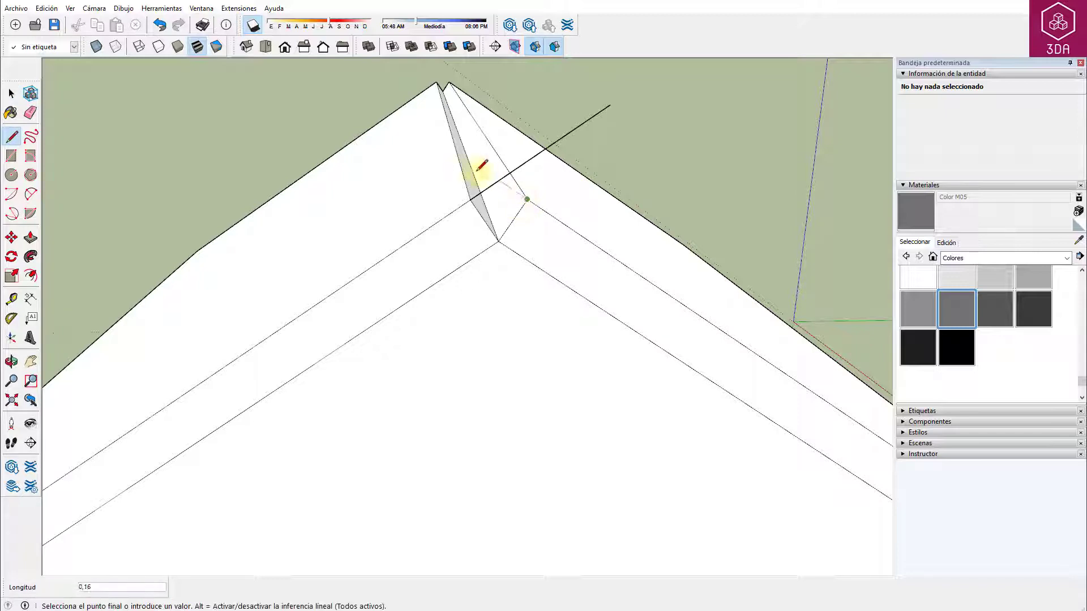
left_click(363, 87)
key("e")
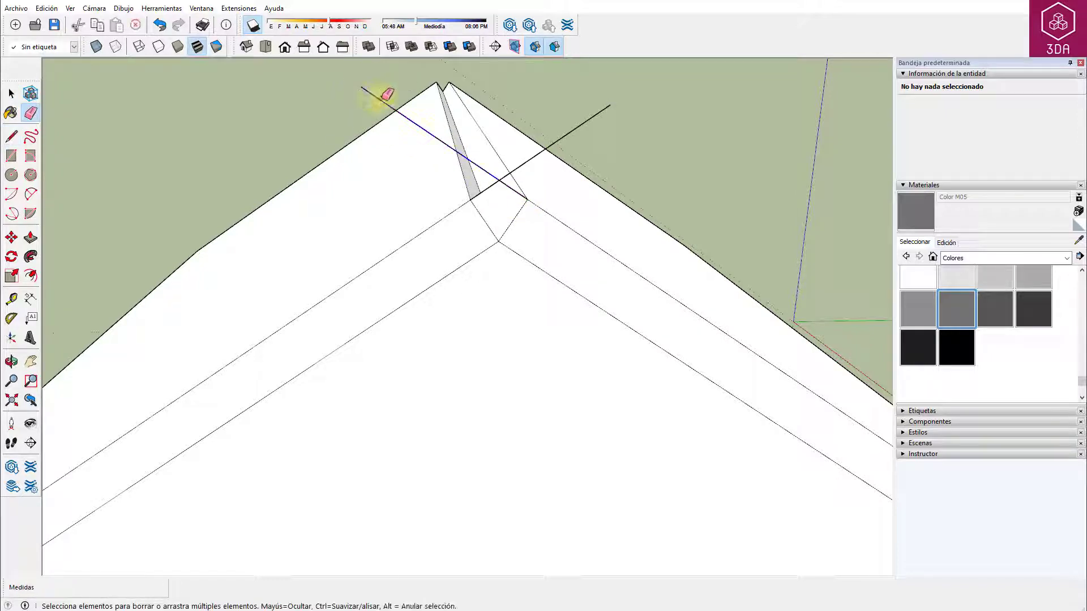
left_click(379, 94)
left_click(598, 111)
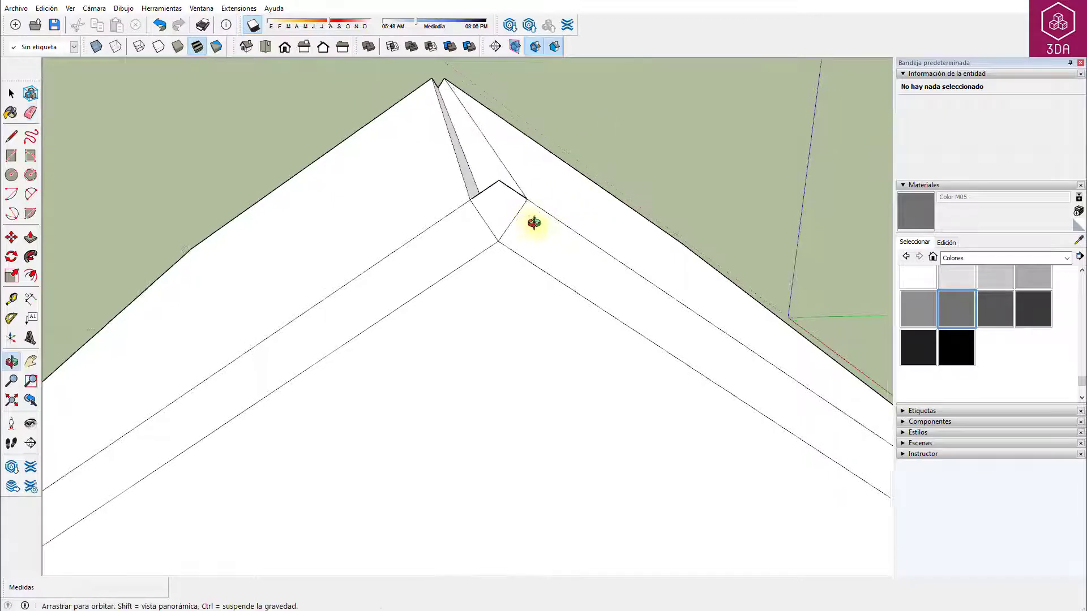
middle_click_drag(527, 222, 537, 219)
Push/pull the corner sliver face to close the ridge gap and erase the leftover edge
key("p")
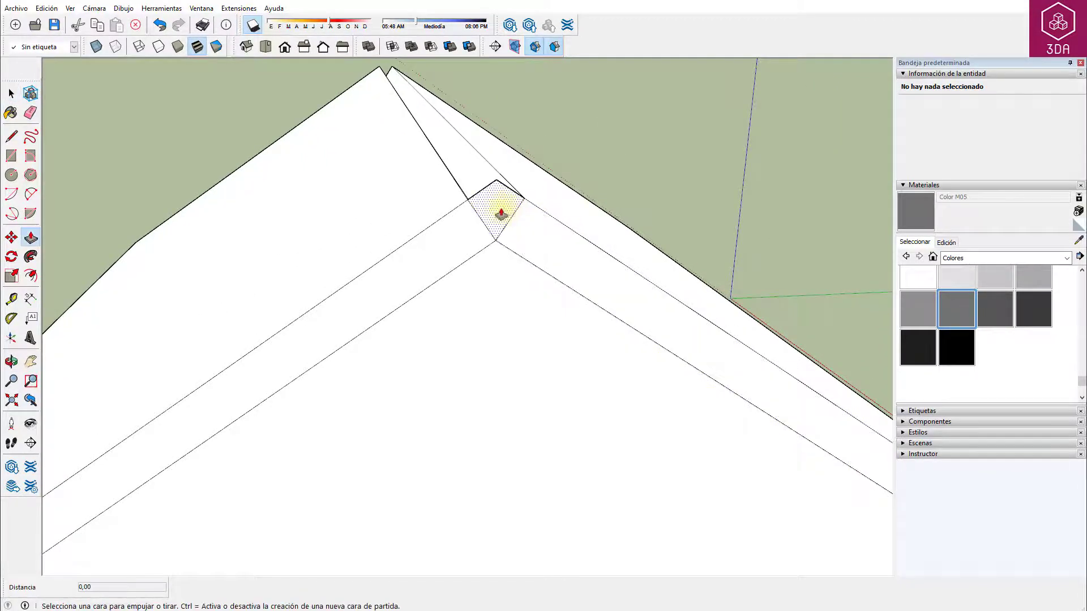
left_click(496, 211)
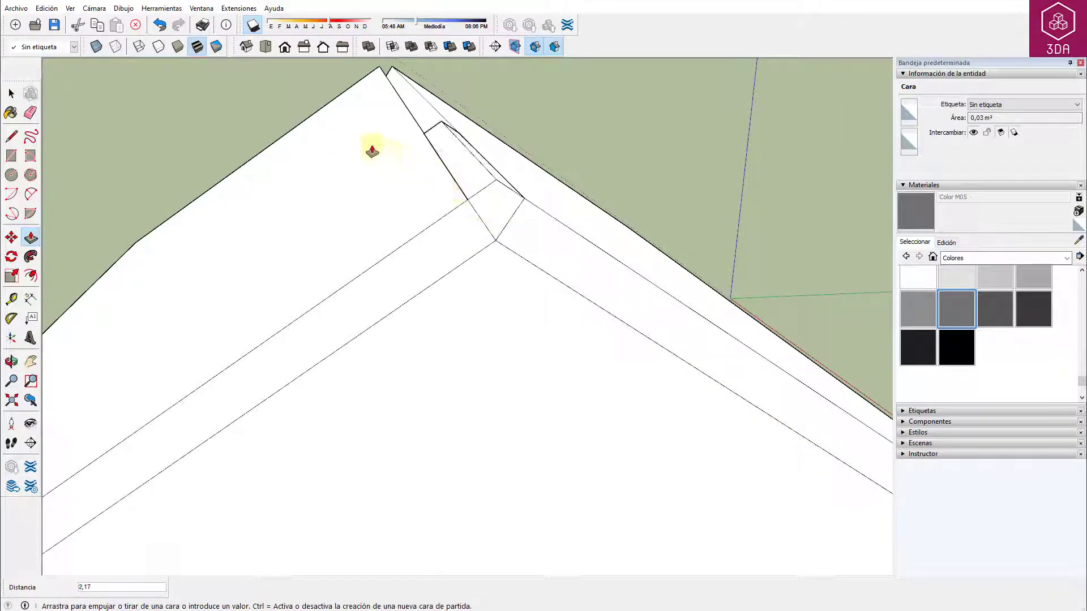
left_click(324, 111)
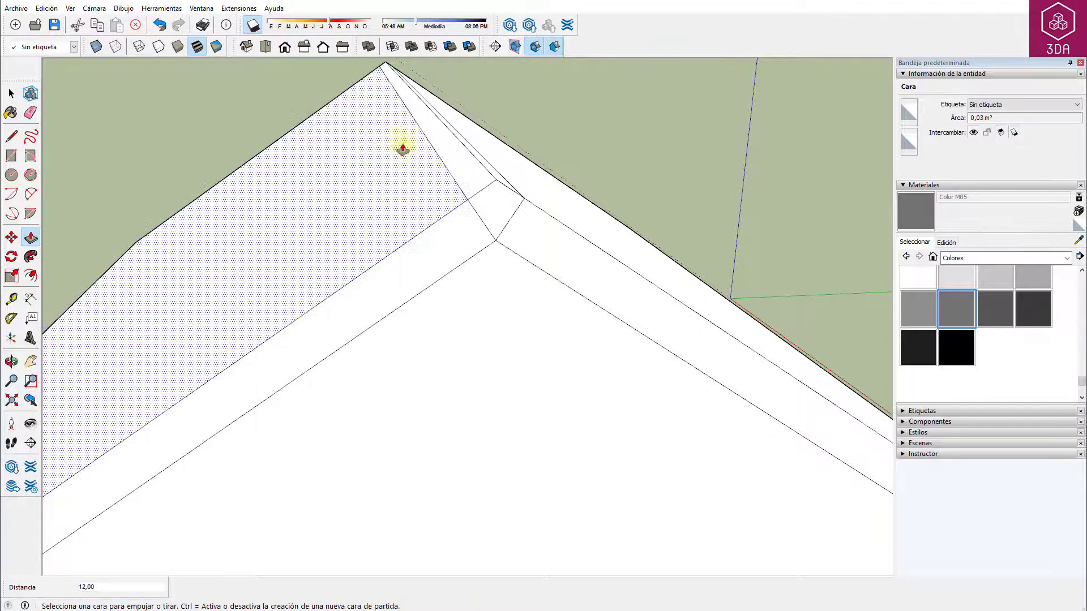
key("e")
left_click(512, 218)
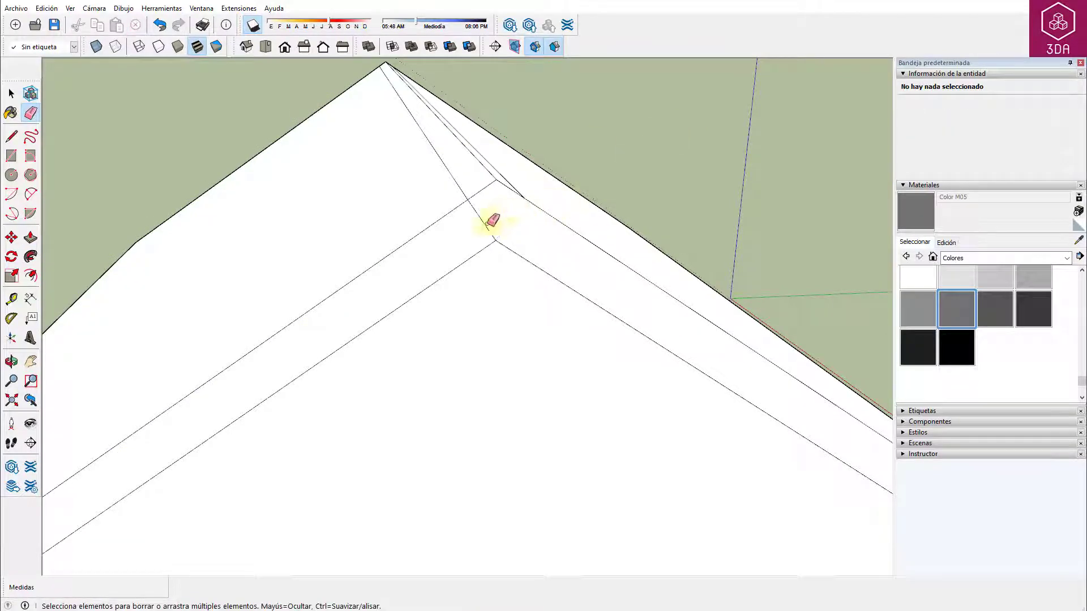
scroll(507, 211, "down", 1)
scroll(506, 211, "down", 2)
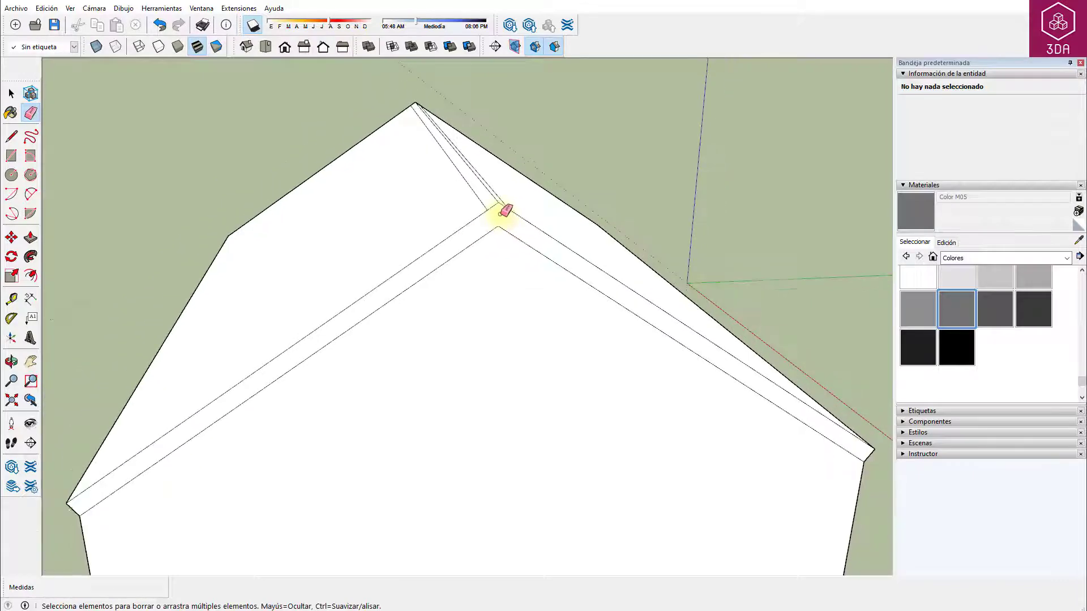
scroll(505, 217, "down", 2)
middle_click_drag(511, 283, 571, 281)
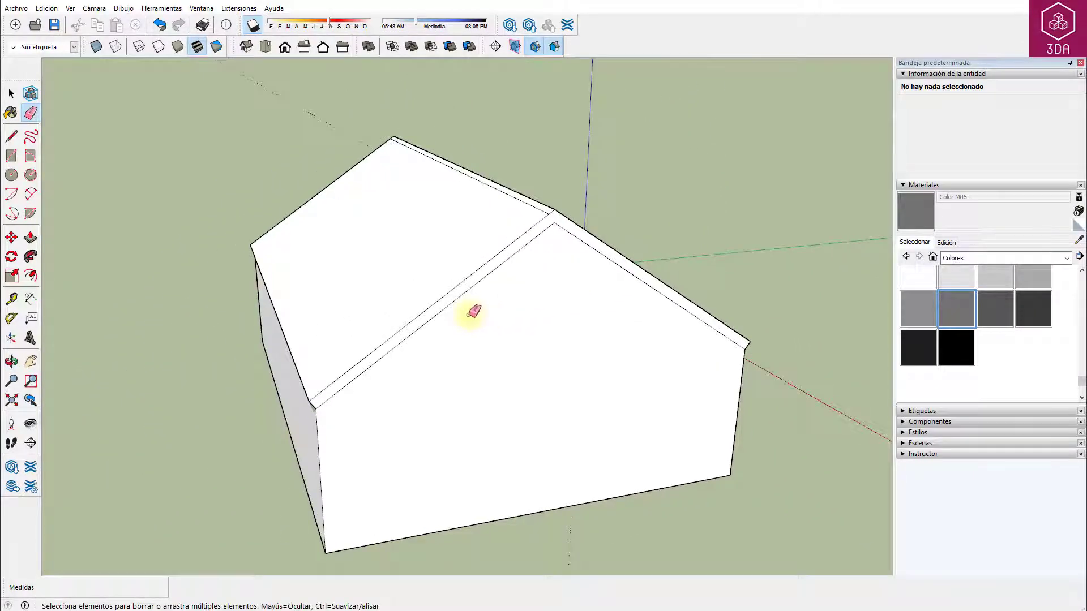
Push the roof edge band out 1 at one gable, then repeat it at the other end
key("p")
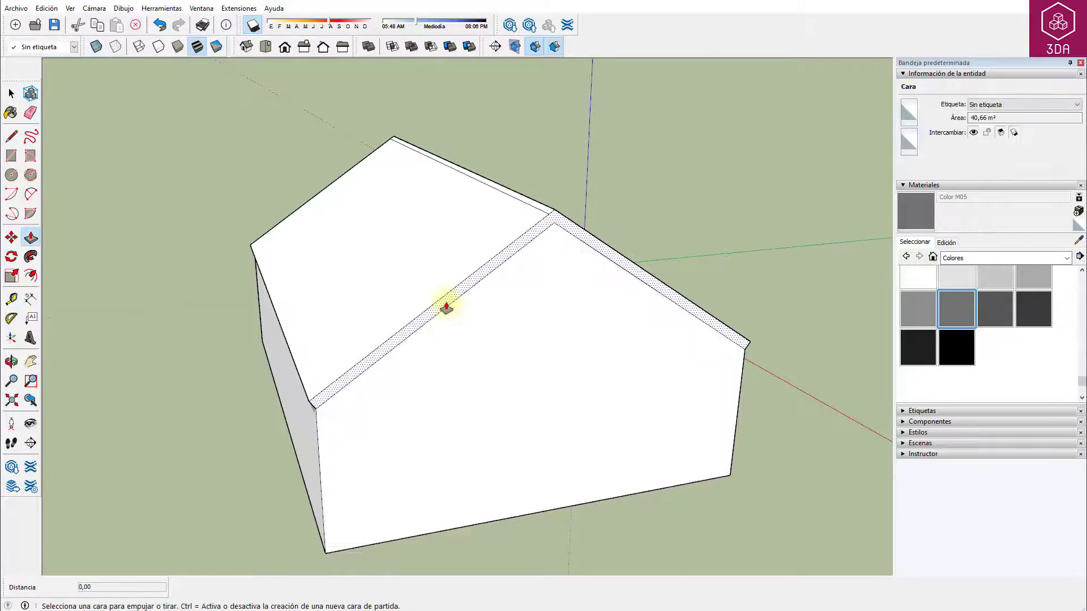
left_click_drag(448, 310, 470, 344)
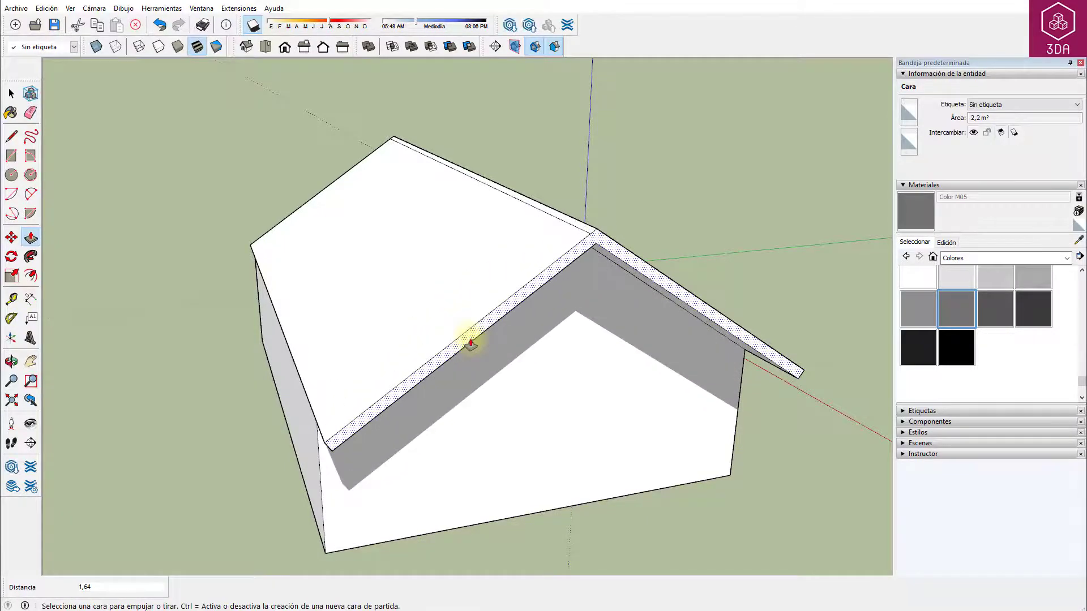
key("Return")
middle_click_drag(470, 344, 441, 409)
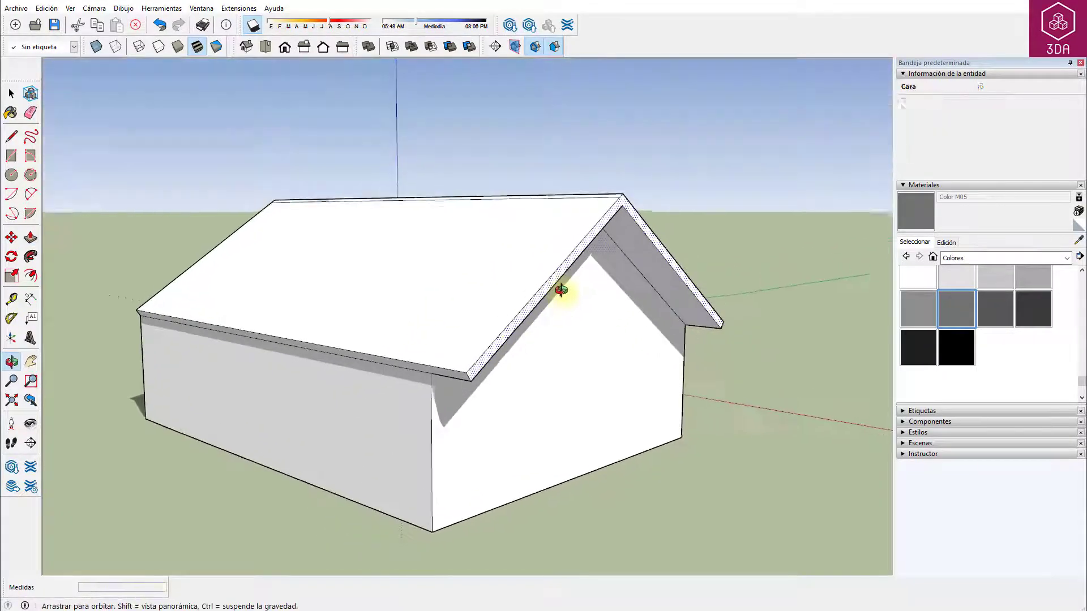
scroll(441, 408, "up", 3)
scroll(443, 371, "up", 1)
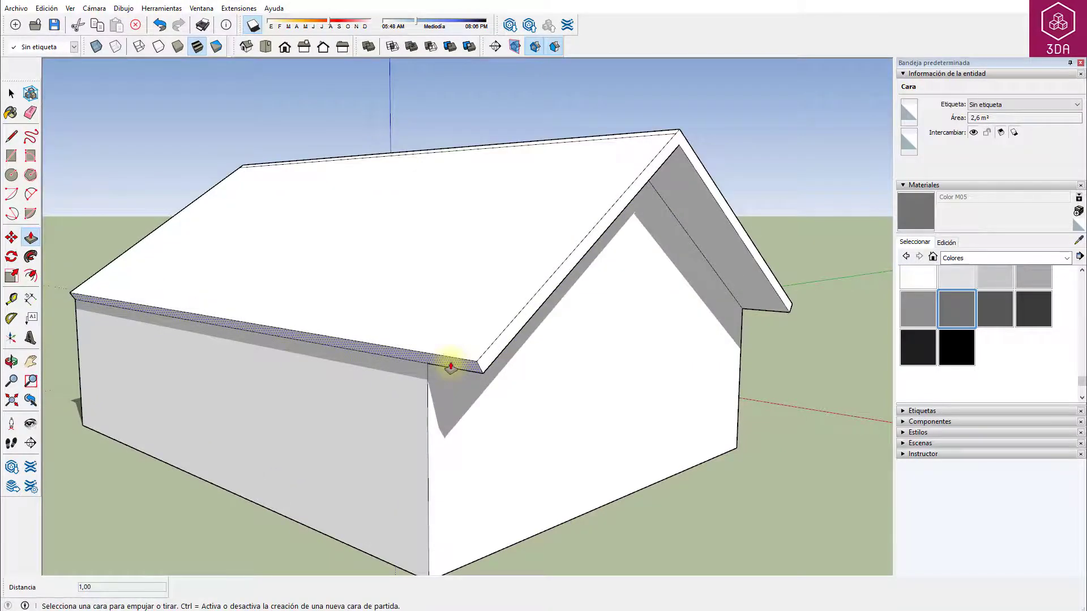
middle_click_drag(728, 308, 238, 368)
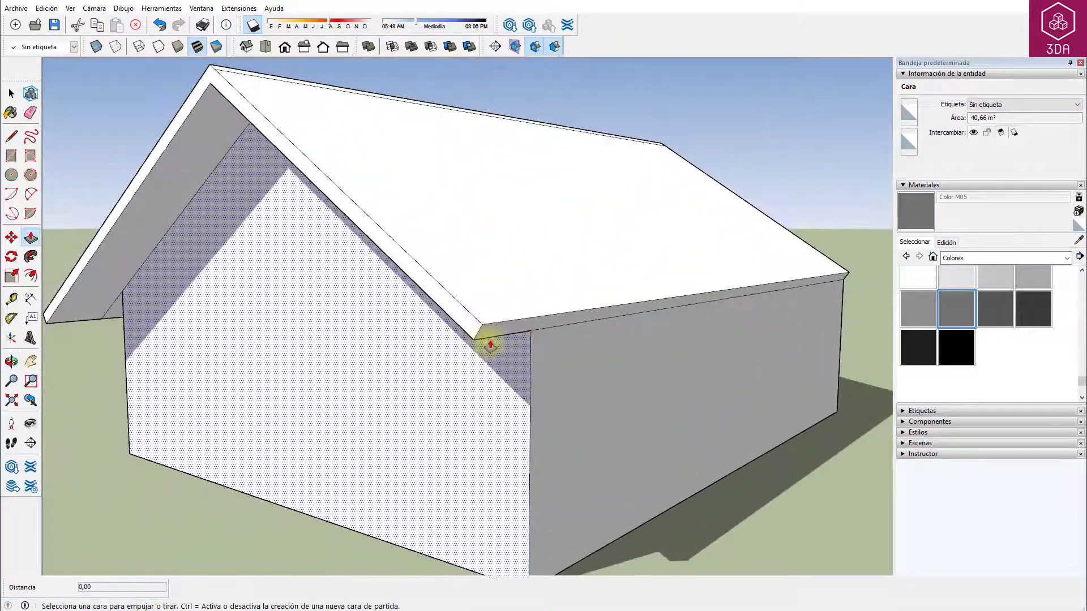
double_click(496, 332)
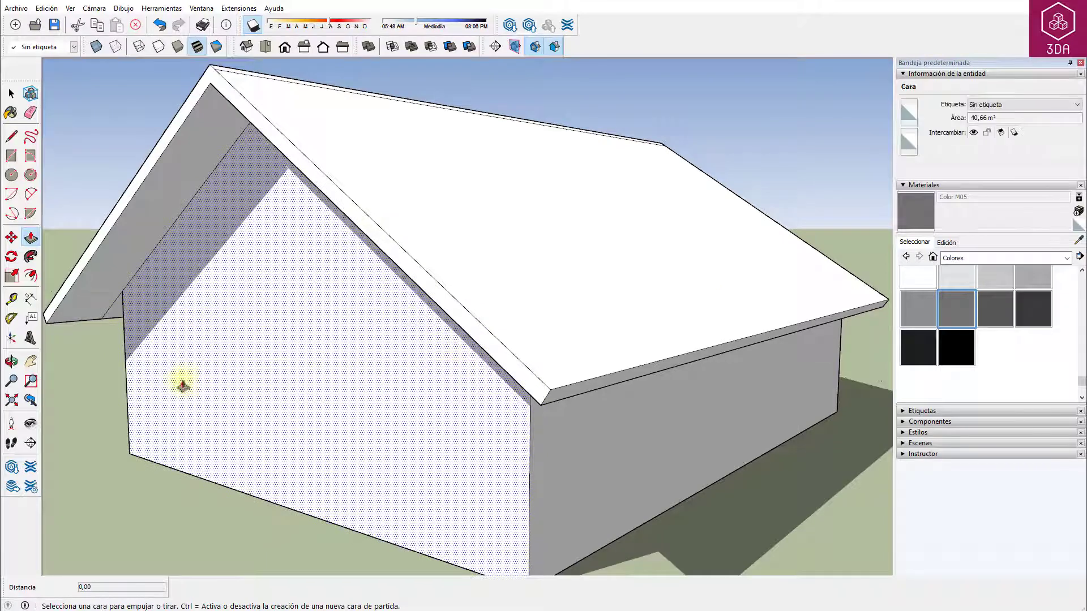
scroll(106, 342, "up", 3)
Trace the far gable outline with lines from one eave up to the apex and down to the other
key("e")
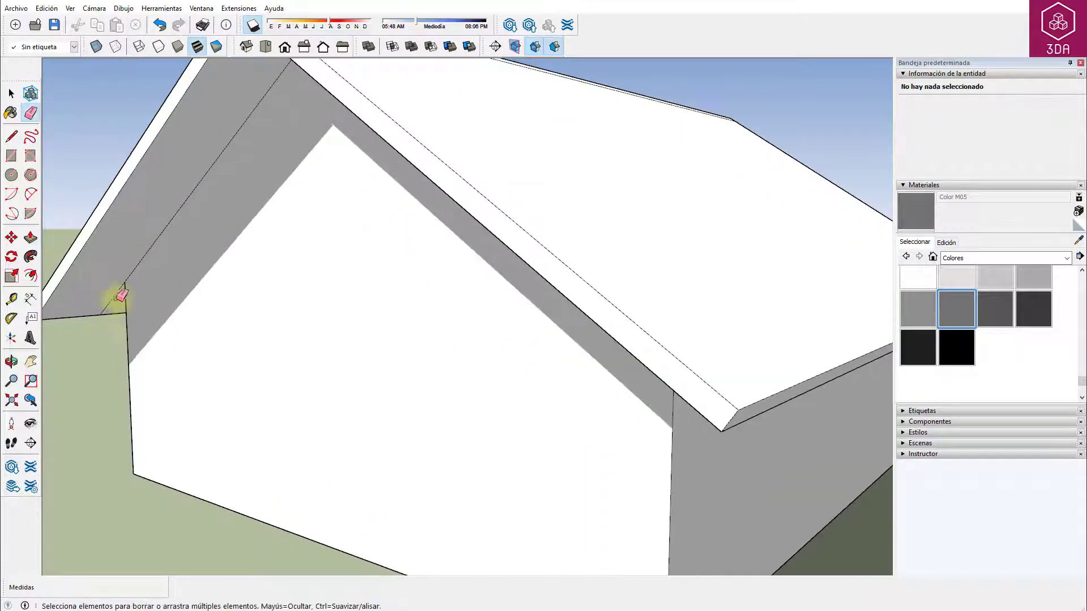
mouse_move(340, 365)
middle_mouse_down()
mouse_move(567, 388)
mouse_move(722, 371)
mouse_move(803, 321)
middle_mouse_up()
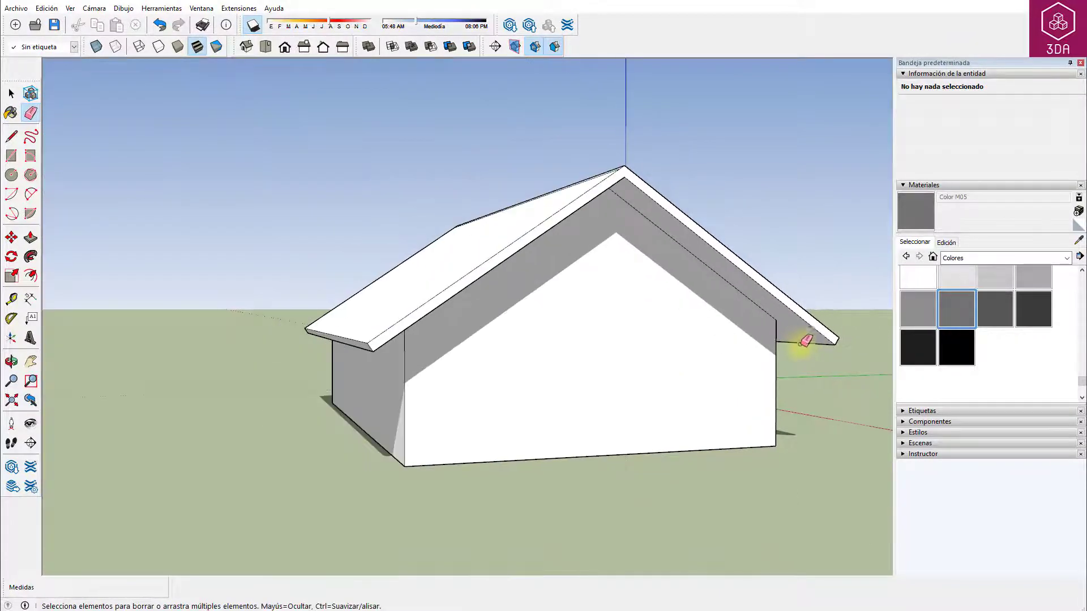
scroll(798, 328, "down", 5)
mouse_move(552, 318)
middle_mouse_down()
mouse_move(589, 376)
mouse_move(589, 468)
mouse_move(478, 511)
mouse_move(379, 501)
mouse_move(577, 497)
mouse_move(740, 439)
middle_mouse_up()
mouse_move(291, 443)
middle_mouse_down()
mouse_move(648, 386)
mouse_move(291, 271)
mouse_move(383, 339)
mouse_move(400, 305)
mouse_move(363, 286)
middle_mouse_up()
key("l")
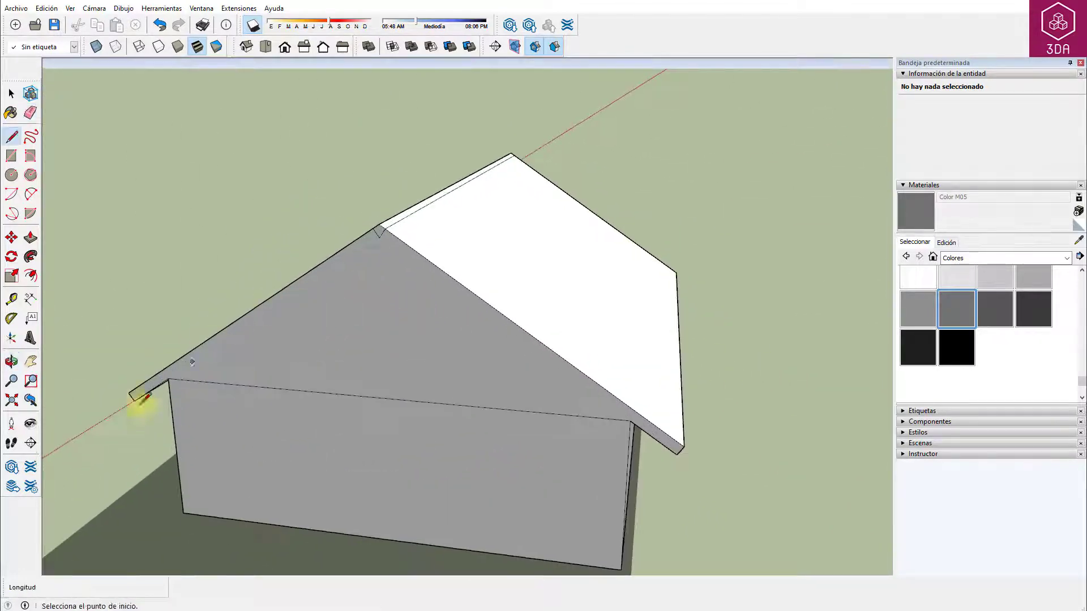
left_click(168, 379)
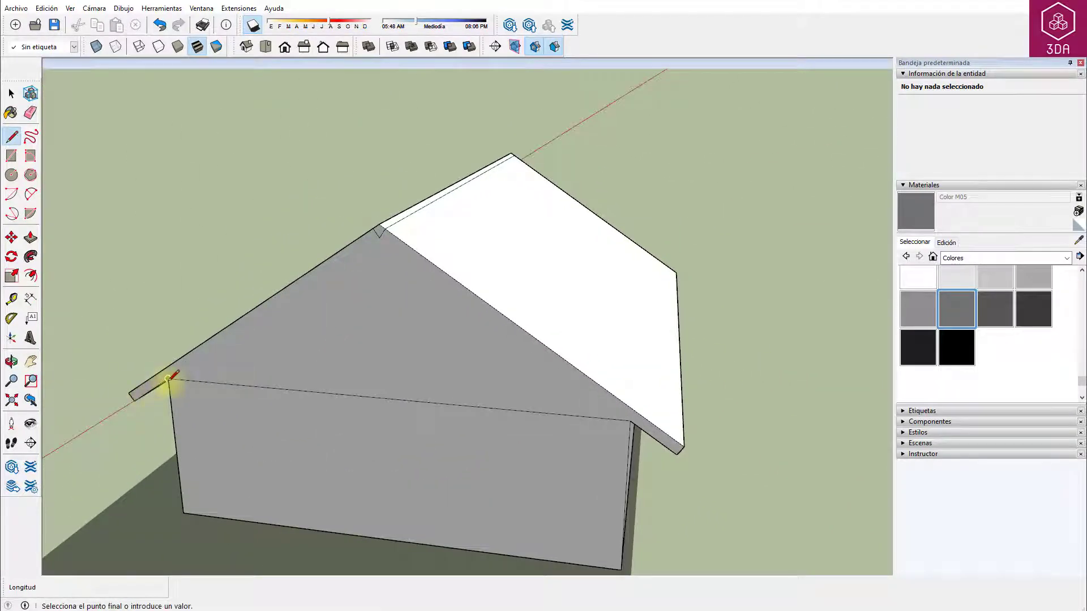
left_click(379, 238)
left_click(379, 238)
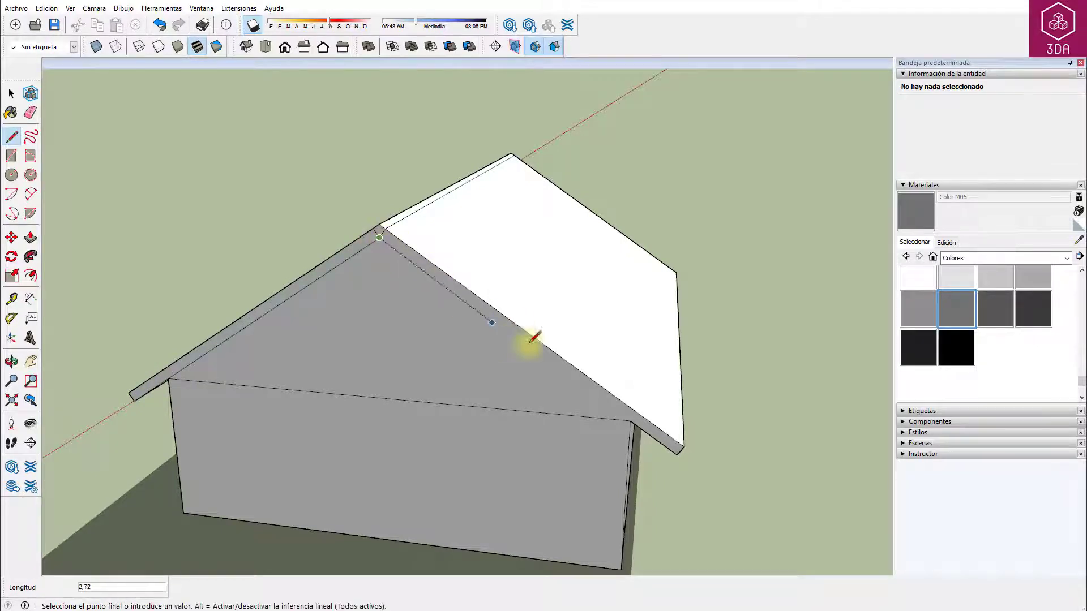
left_click(630, 421)
key("space")
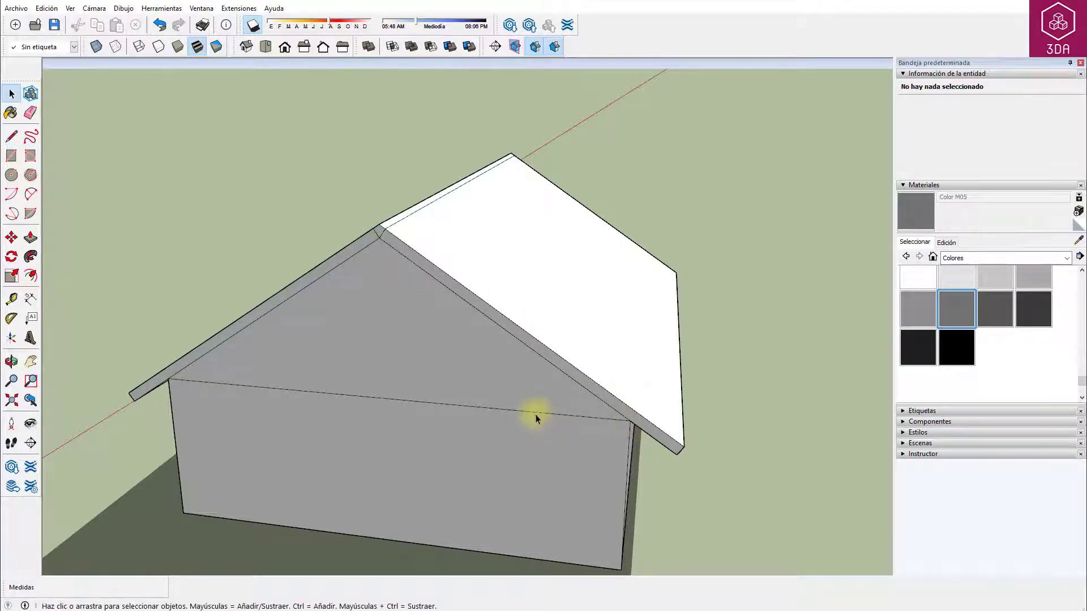
Delete the horizontal edge across the gable and push the gable face back 1
left_click(535, 412)
key("Delete")
scroll(365, 222, "up", 5)
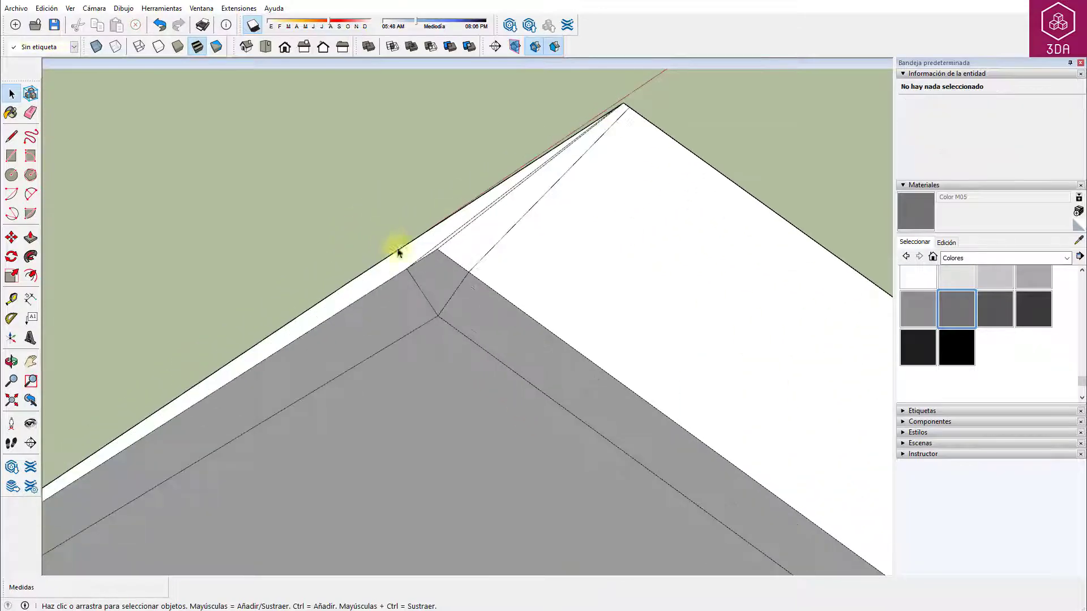
left_click(429, 304)
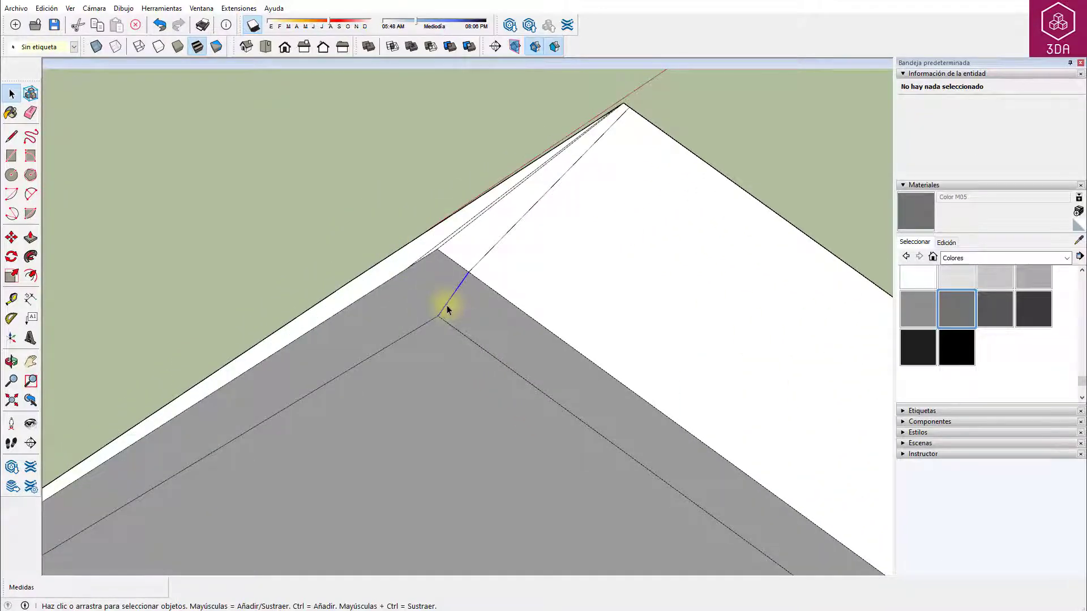
scroll(442, 305, "down", 2)
scroll(433, 314, "down", 3)
scroll(437, 323, "down", 3)
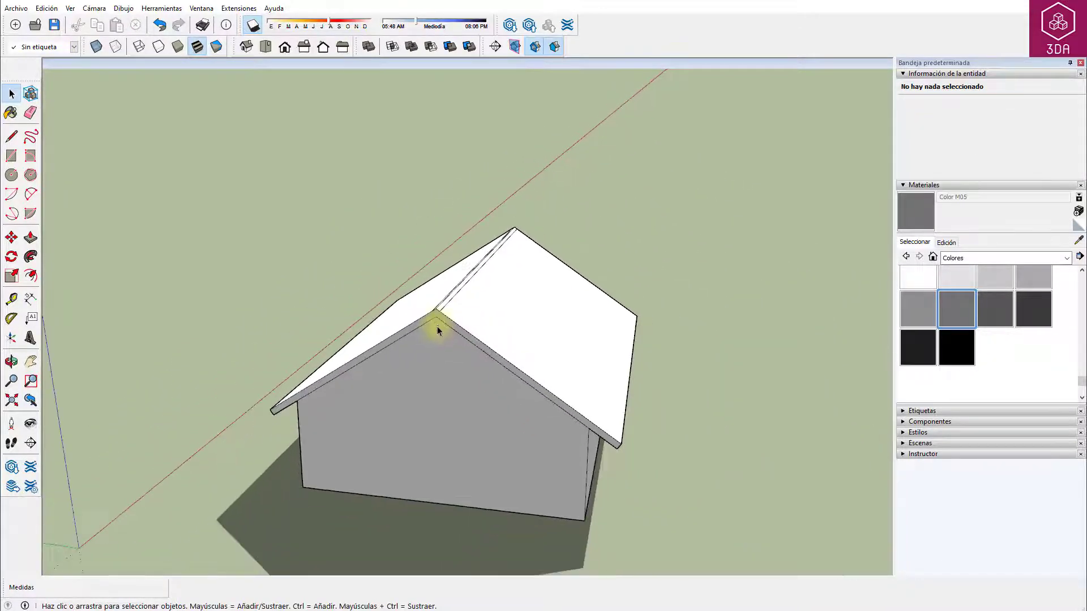
left_click(395, 342)
key("p")
left_click_drag(394, 342, 365, 387)
key("ctrl+z")
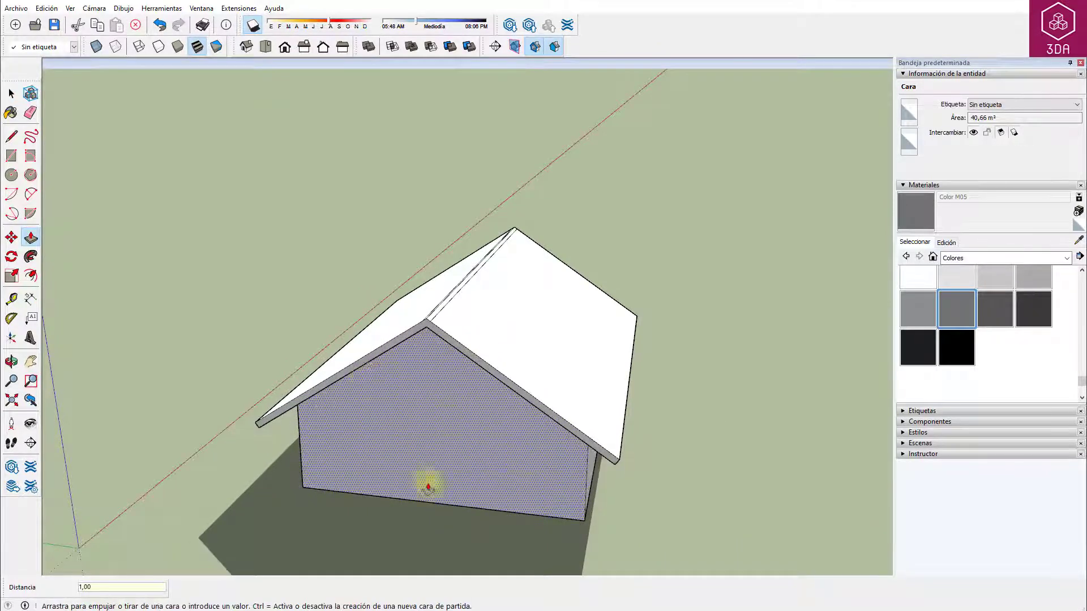
Apply the gable wall push and erase the short stray edge under the eave
key("space")
mouse_move(684, 454)
middle_mouse_down()
mouse_move(548, 508)
mouse_move(727, 389)
middle_mouse_up()
scroll(660, 364, "up", 3)
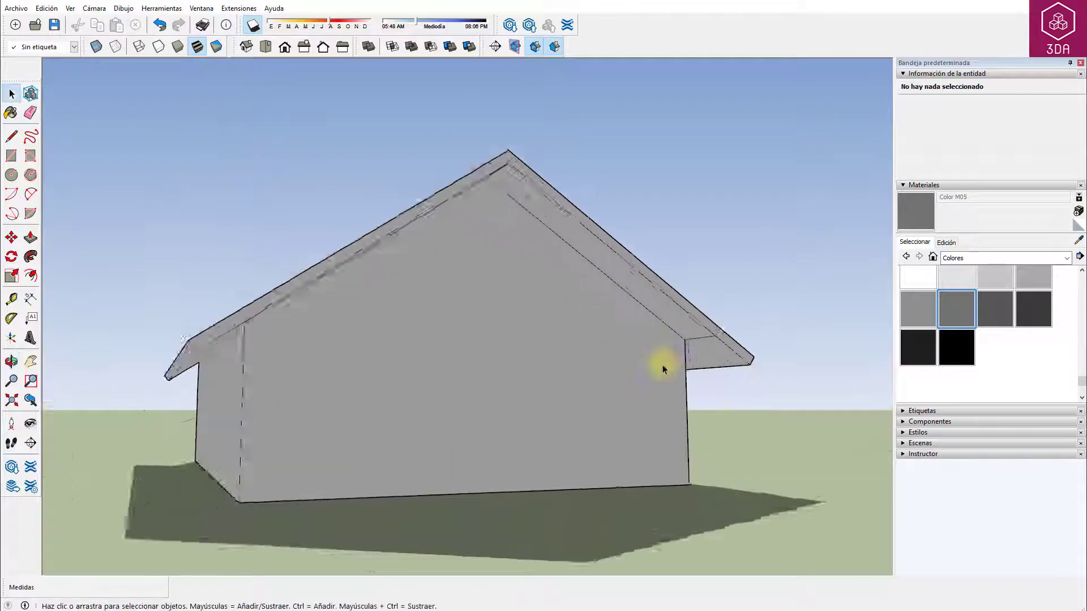
scroll(786, 321, "up", 3)
key("e")
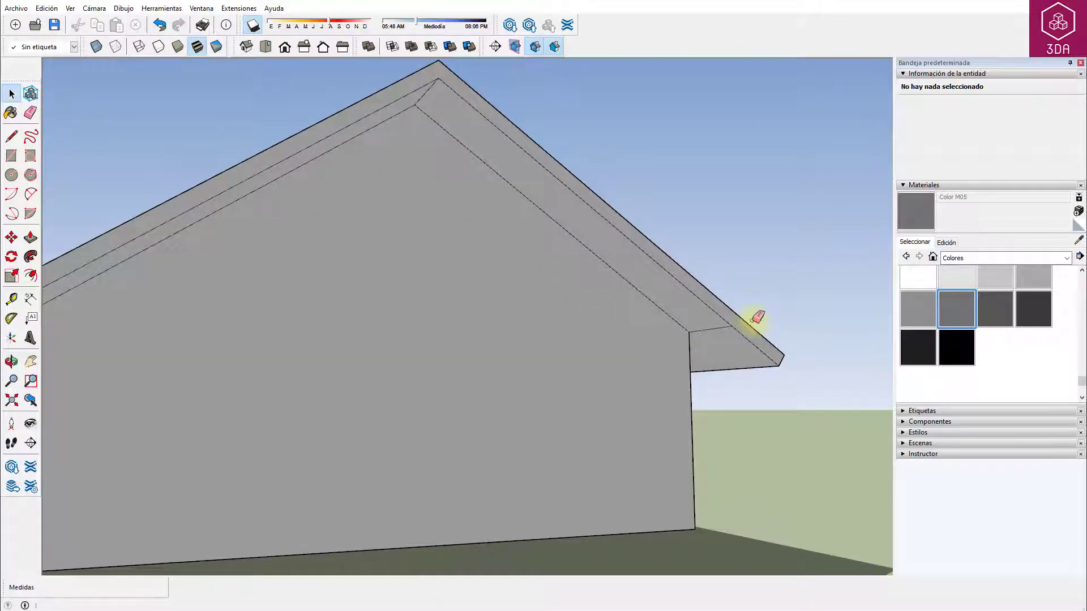
left_click(710, 330)
Orbit to a three-quarter view of the house, then toward its long wall
scroll(443, 408, "down", 2)
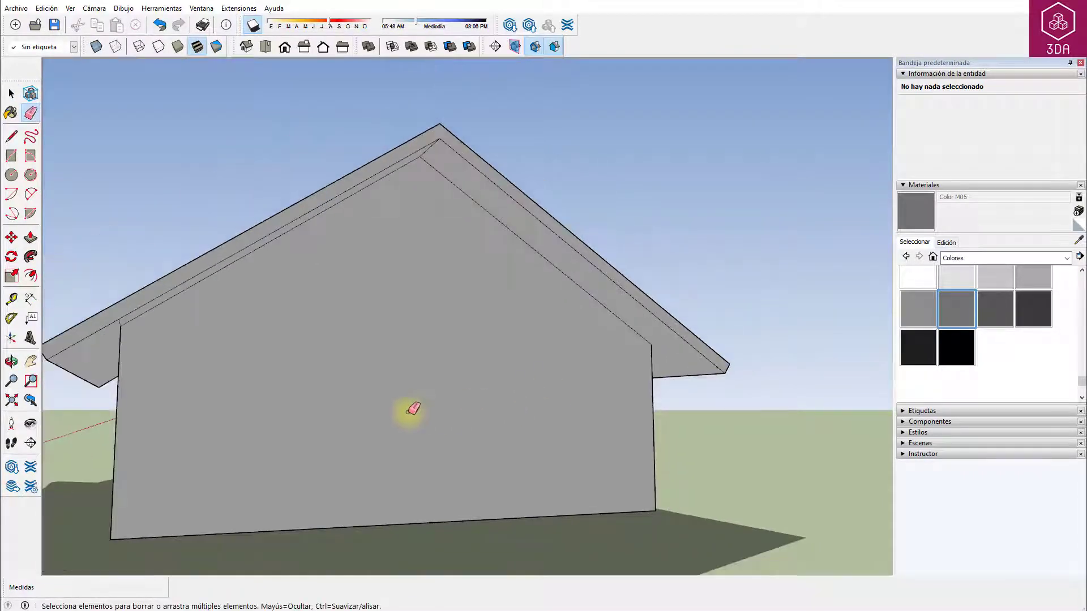
scroll(110, 325, "down", 1)
scroll(105, 322, "up", 4)
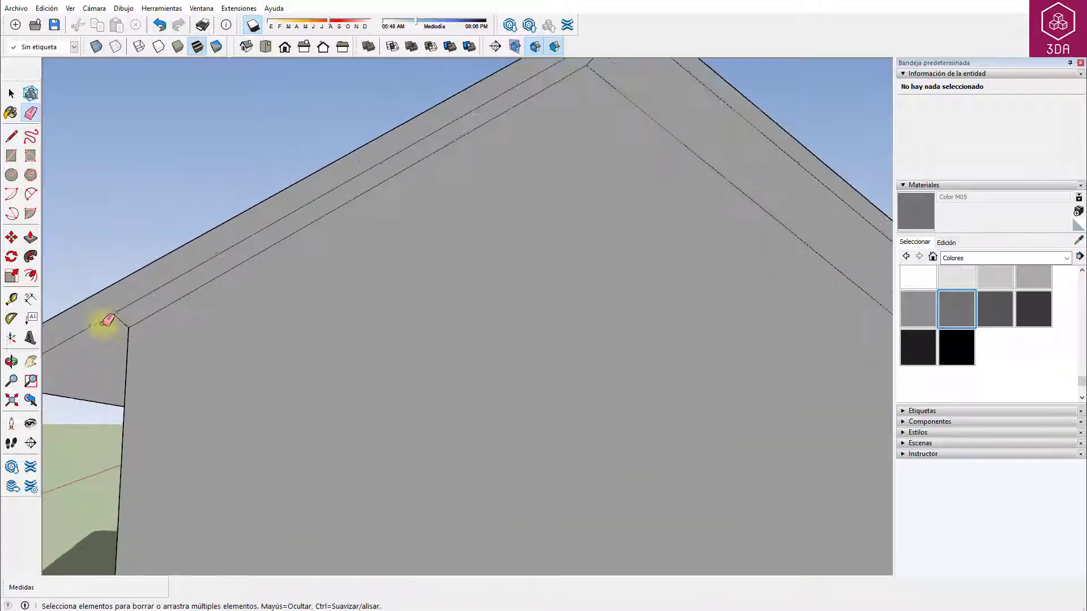
scroll(125, 316, "down", 5)
scroll(339, 385, "down", 2)
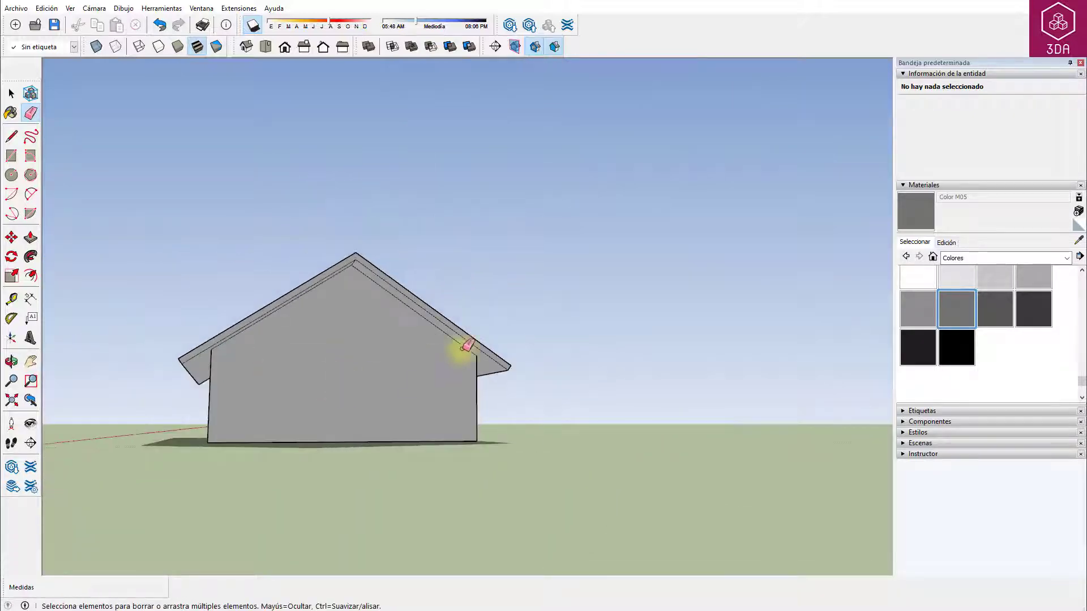
mouse_move(461, 284)
middle_mouse_down()
mouse_move(351, 401)
mouse_move(192, 406)
mouse_move(553, 361)
mouse_move(102, 372)
mouse_move(442, 451)
mouse_move(376, 439)
mouse_move(461, 424)
mouse_move(558, 344)
mouse_move(558, 323)
middle_mouse_up()
scroll(558, 324, "up", 3)
key("e")
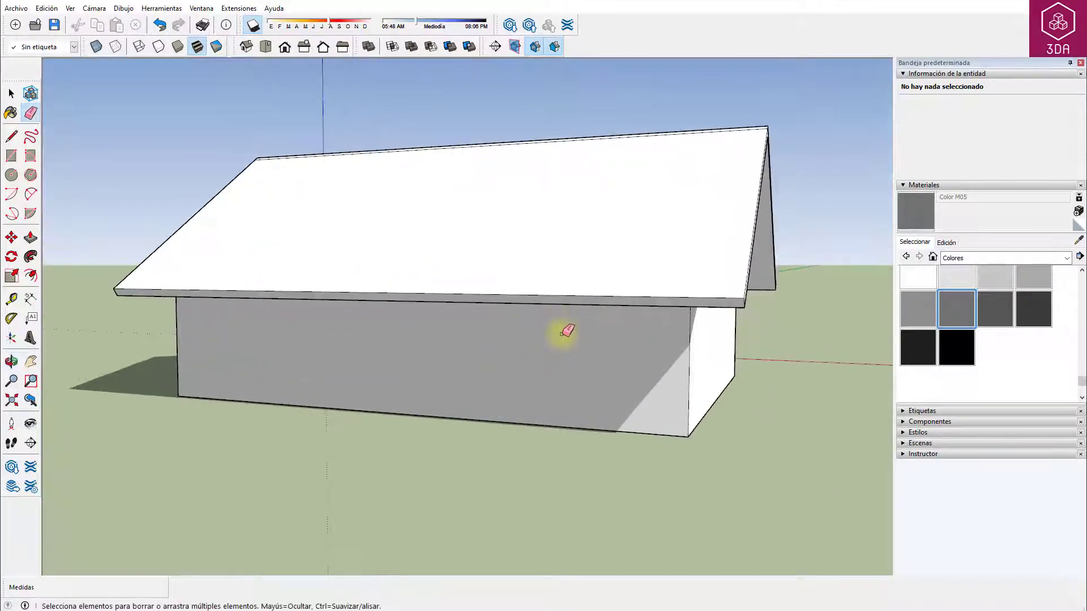
middle_click_drag(521, 356, 478, 307)
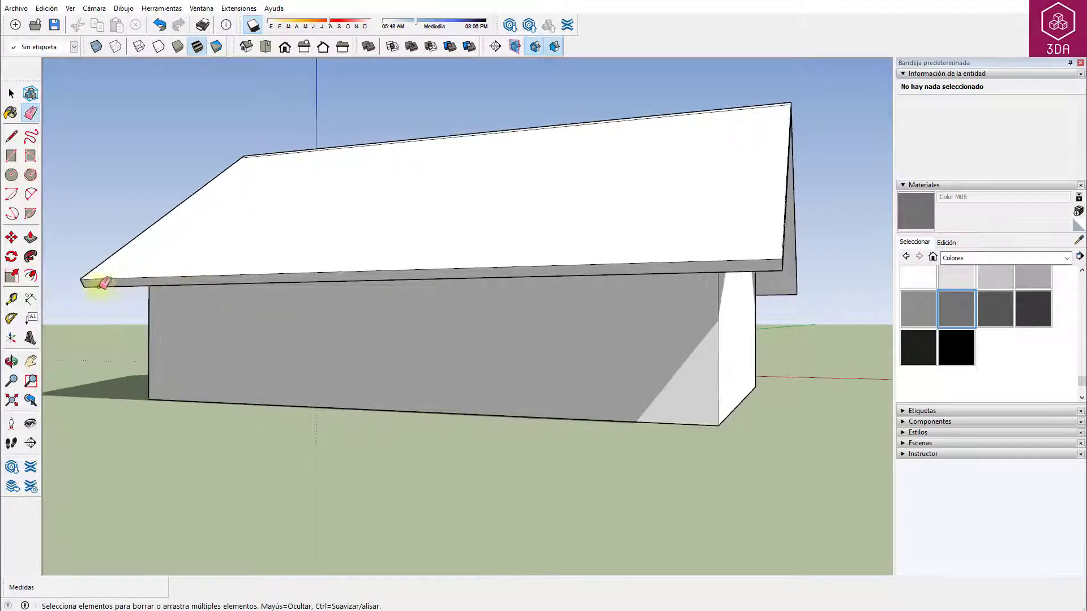
Place two horizontal guides on the long wall: one at sill height and one 1,2 above
left_click(11, 299)
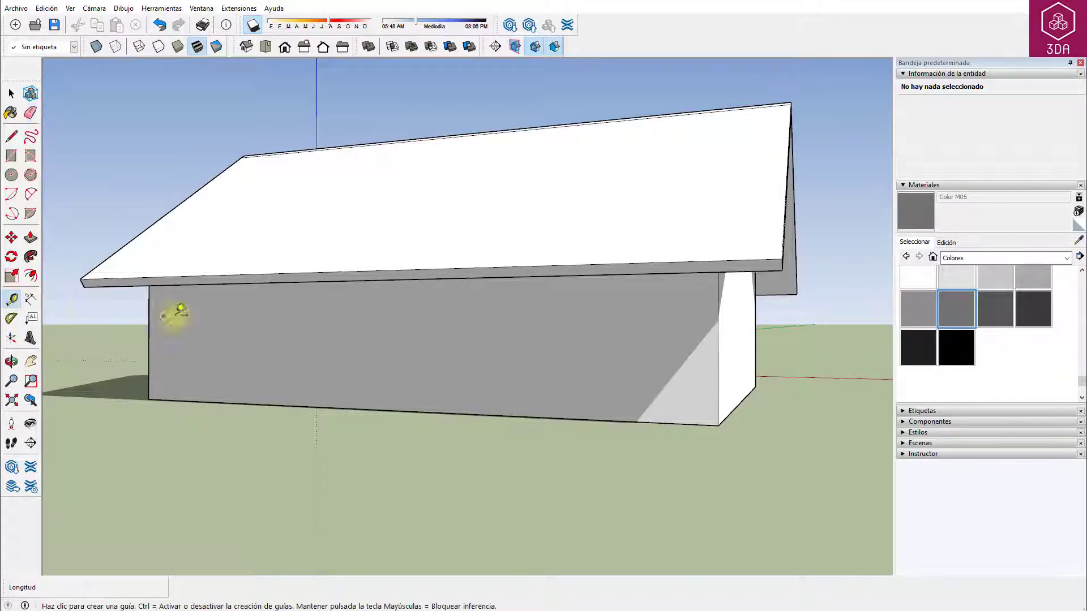
left_click(281, 405)
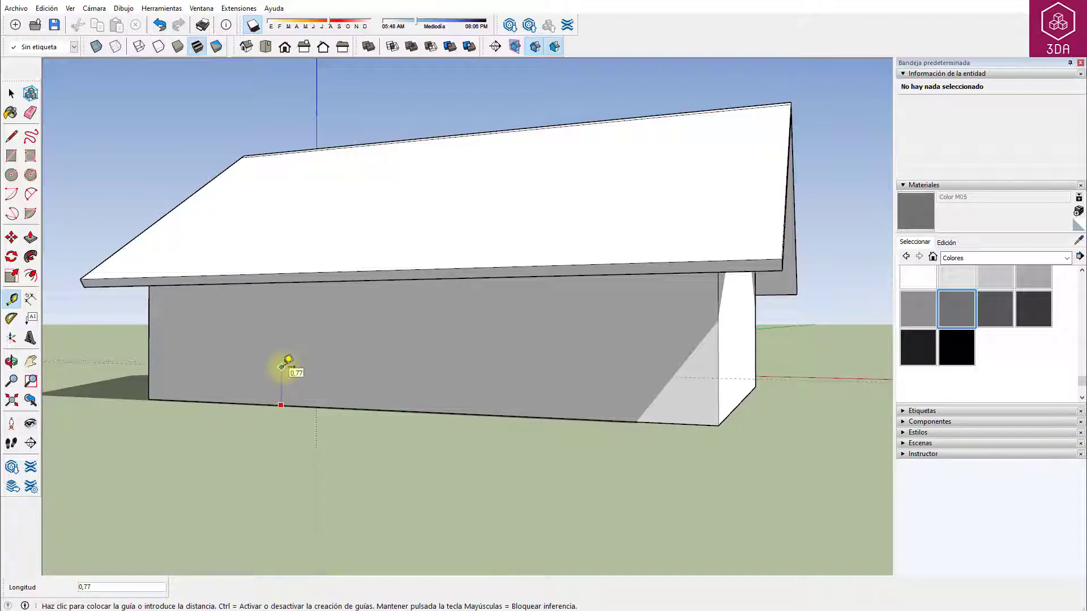
key("Return")
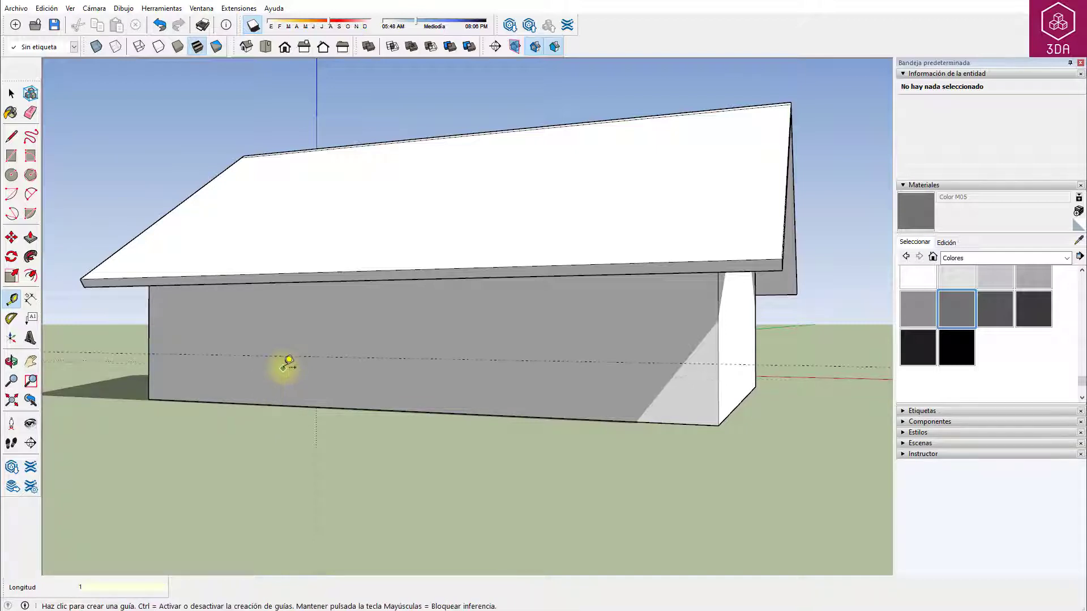
left_click(281, 355)
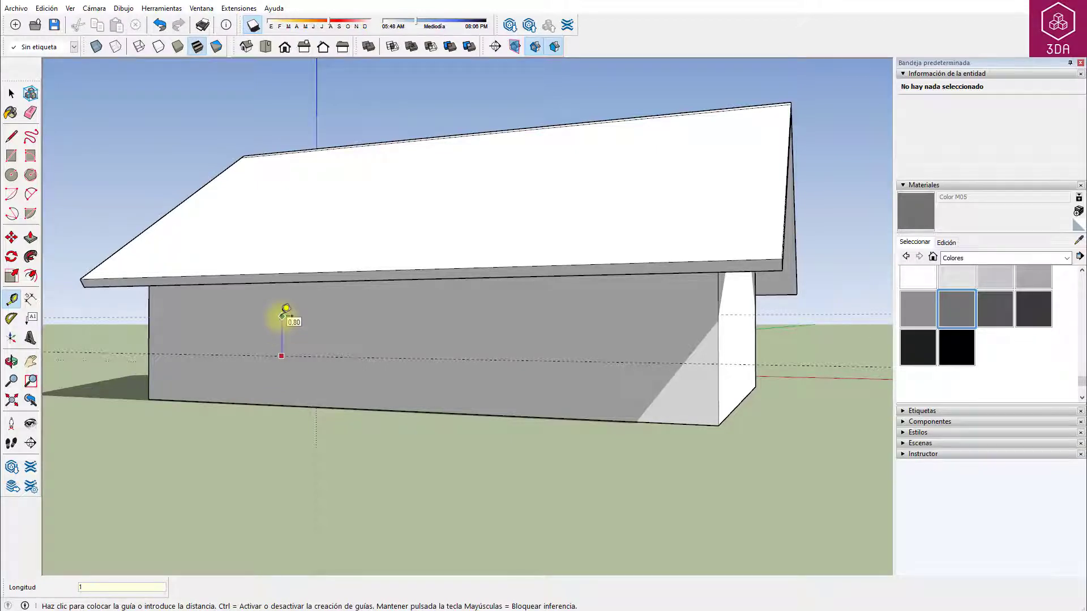
type(",2")
key("Return")
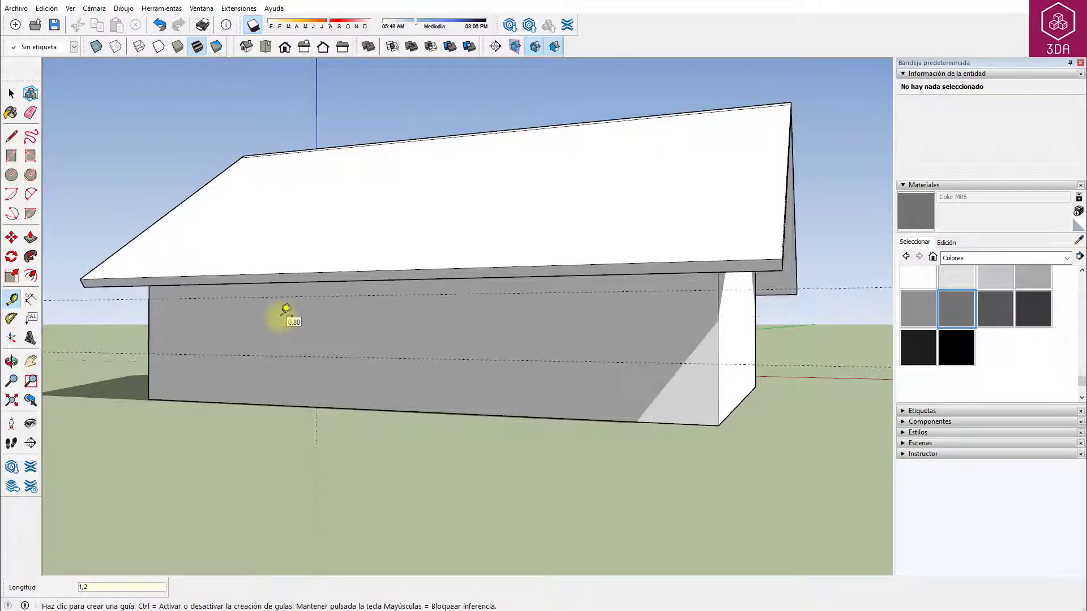
scroll(177, 329, "up", 2)
scroll(168, 330, "up", 2)
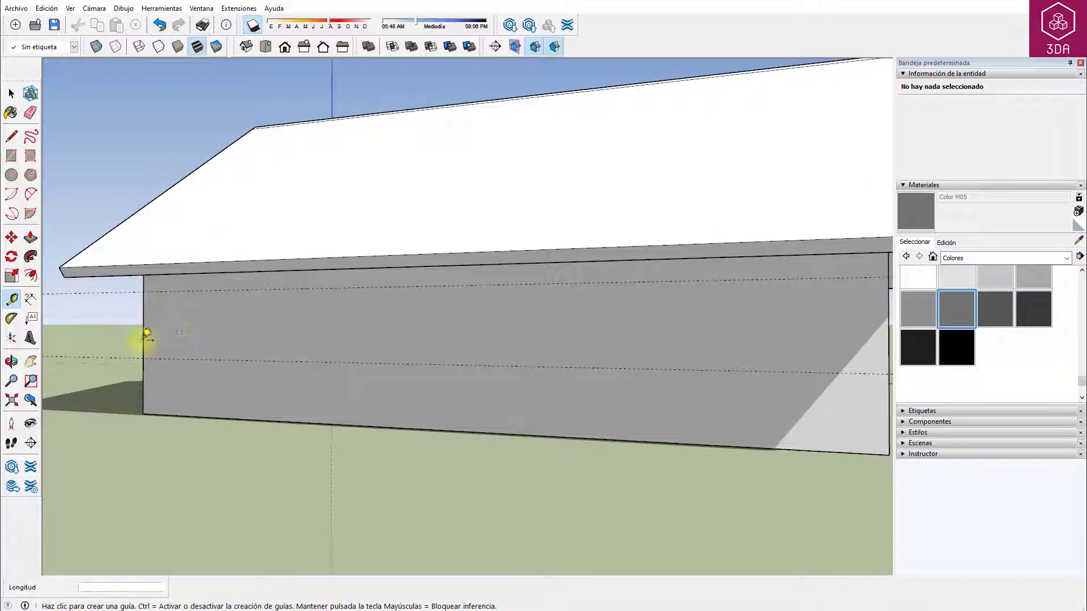
Place vertical guides along the wall: 1 from the left corner, then stepped 2 apart
left_click(143, 340)
type("1")
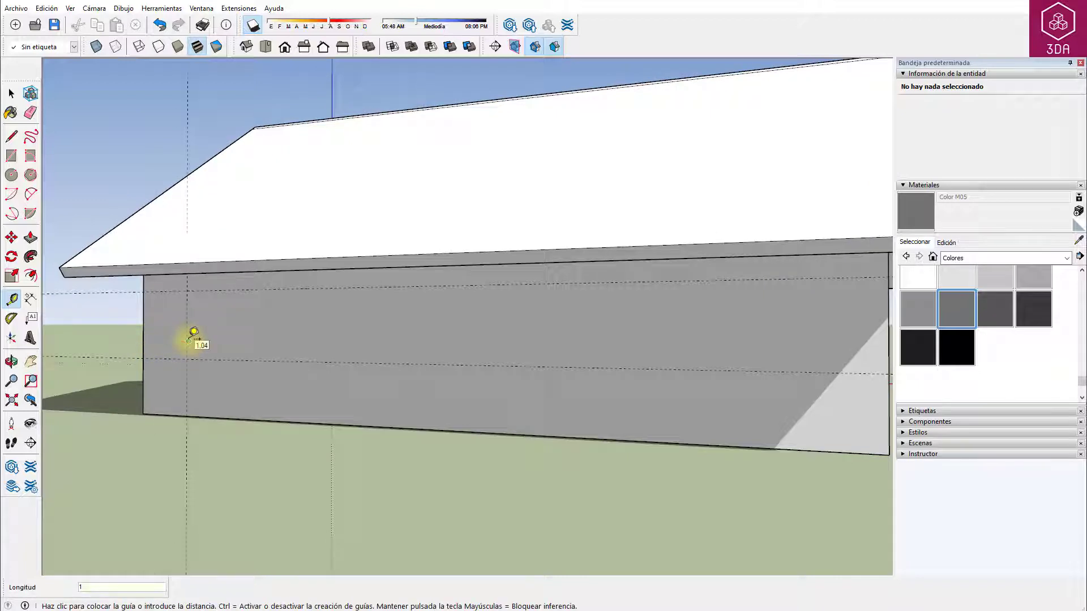
key("Return")
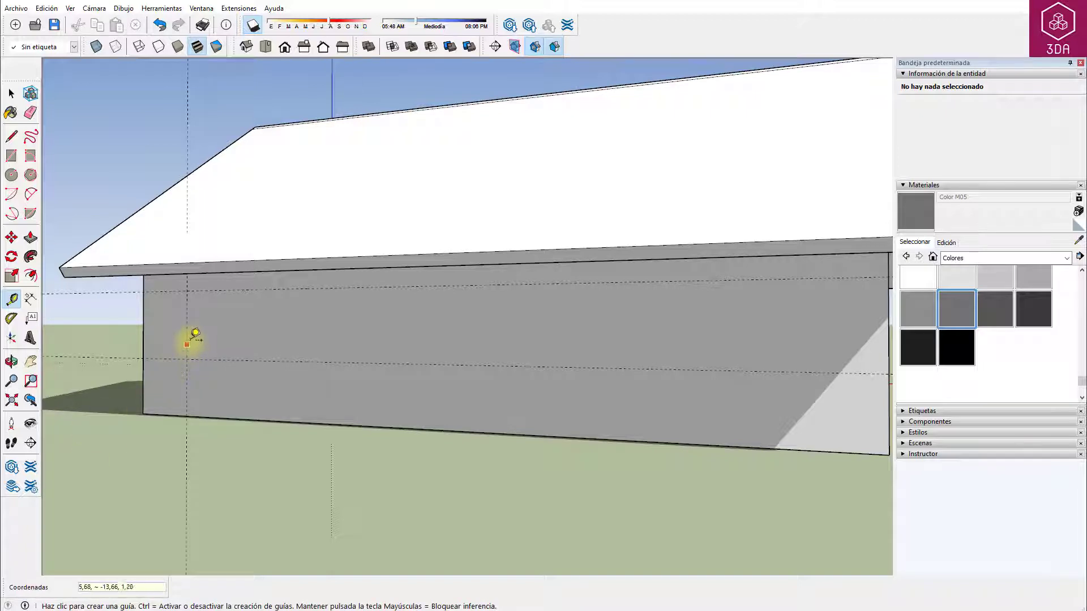
left_click(187, 341)
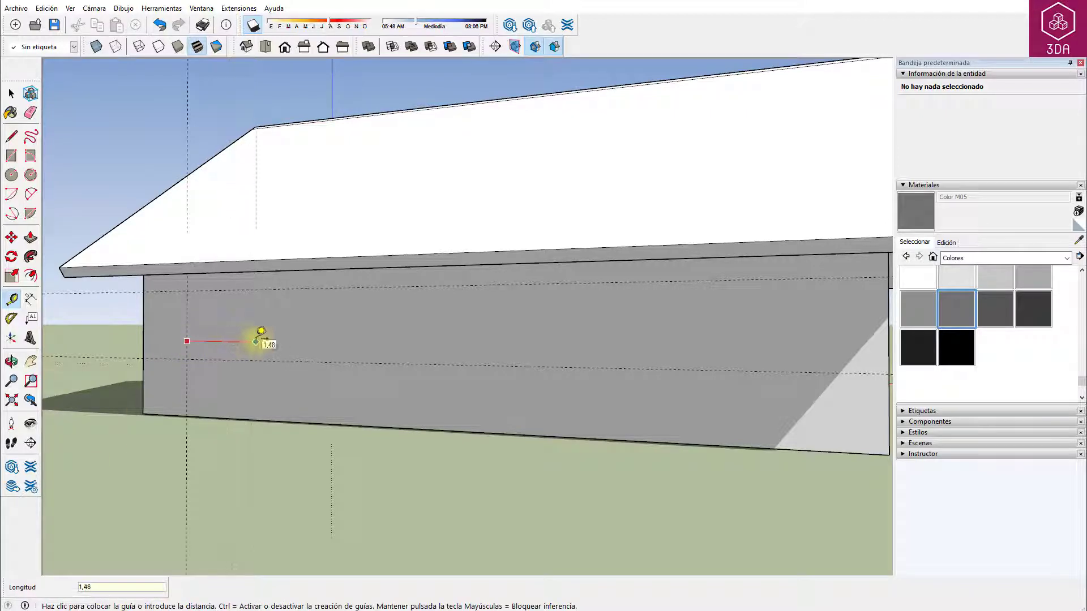
key("Return")
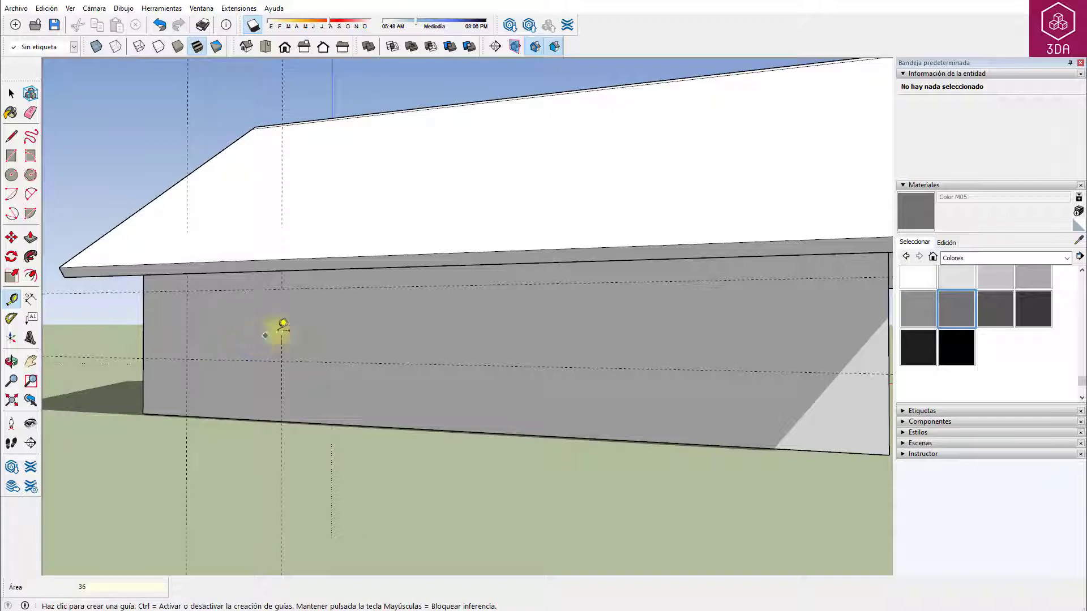
left_click(281, 336)
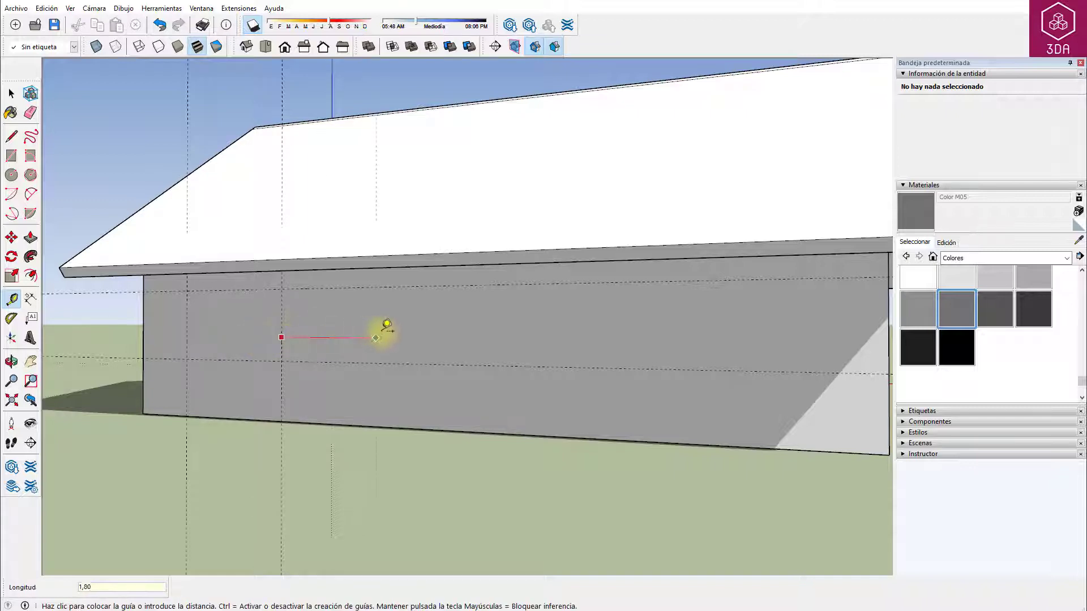
key("Return")
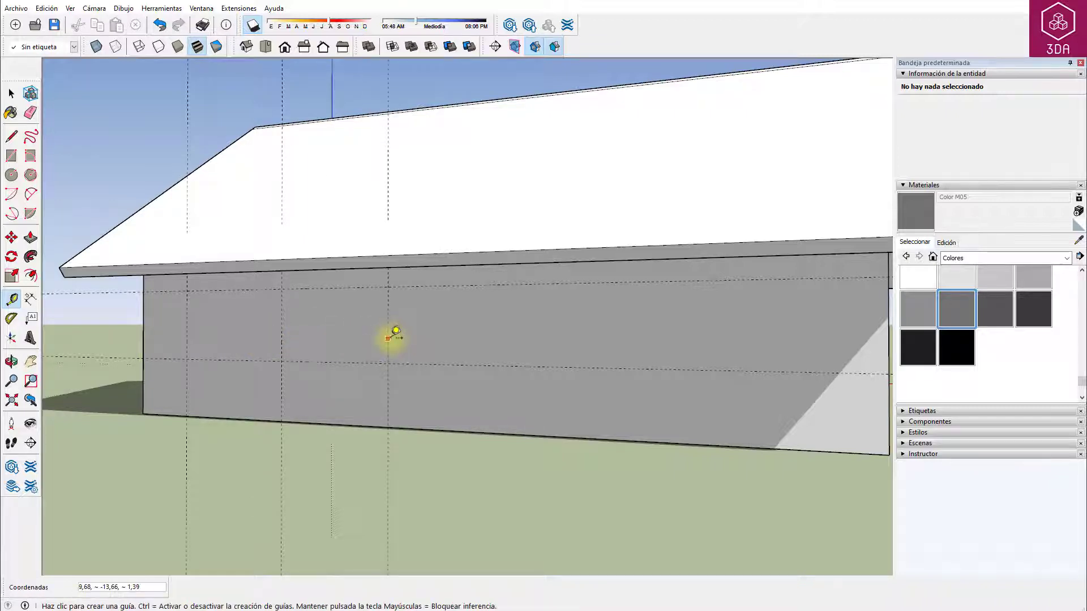
left_click(387, 340)
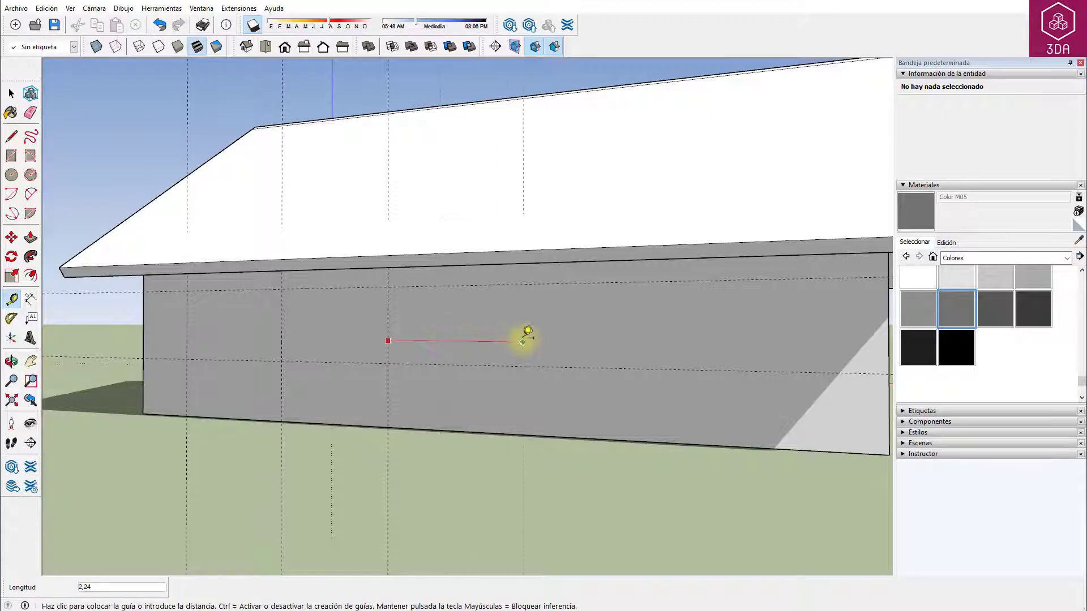
key("Return")
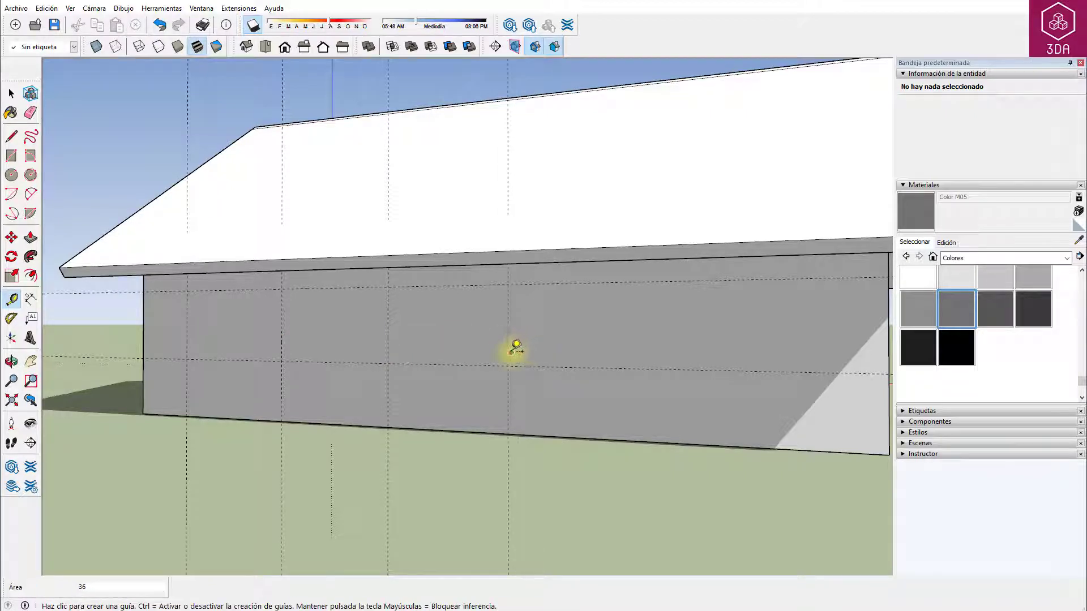
left_click(509, 351)
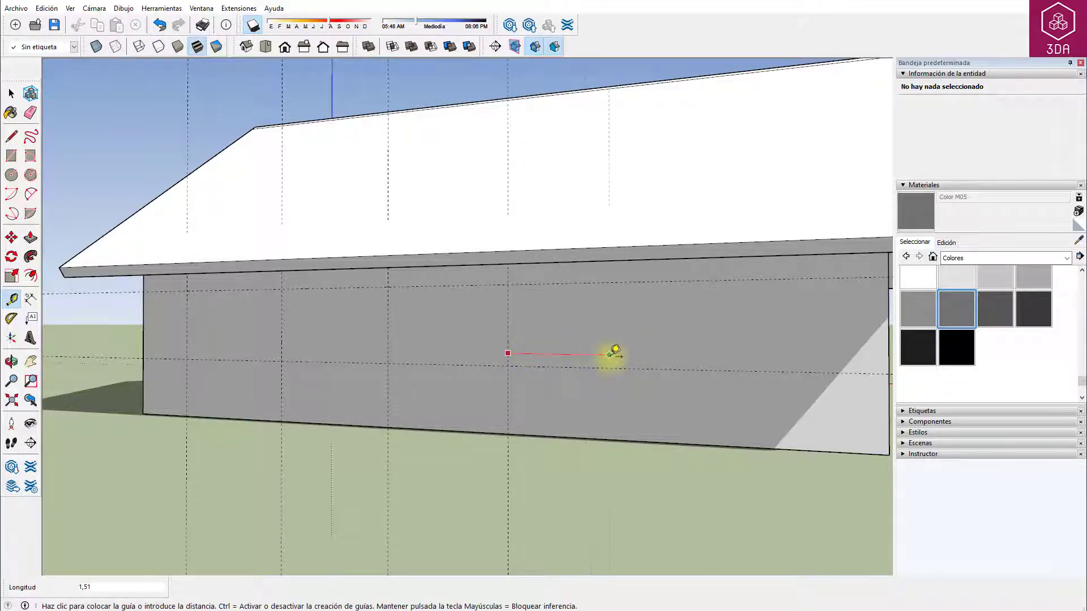
key("Return")
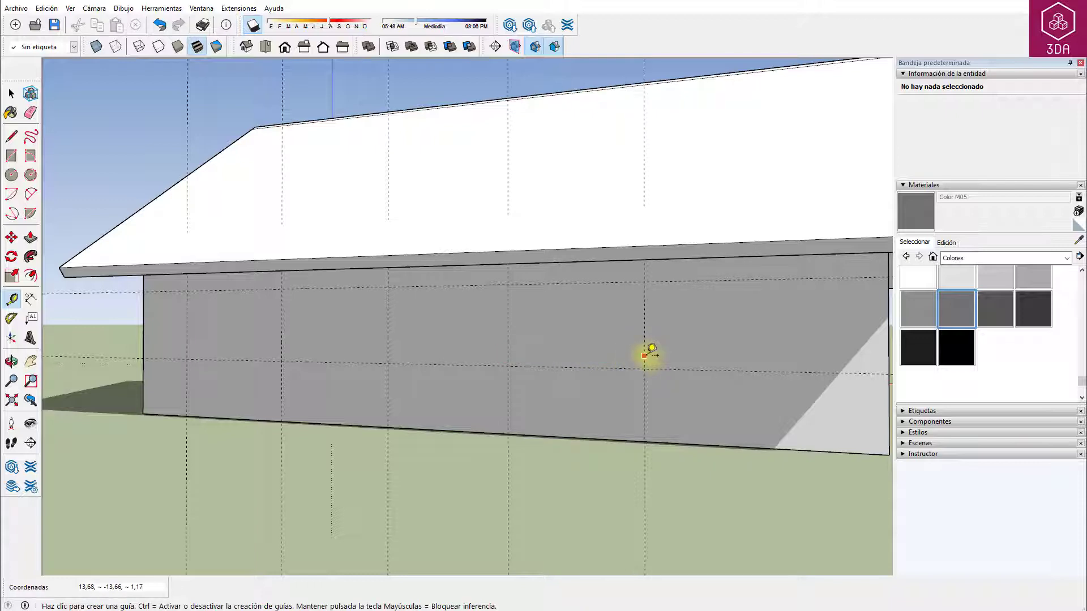
left_click(644, 356)
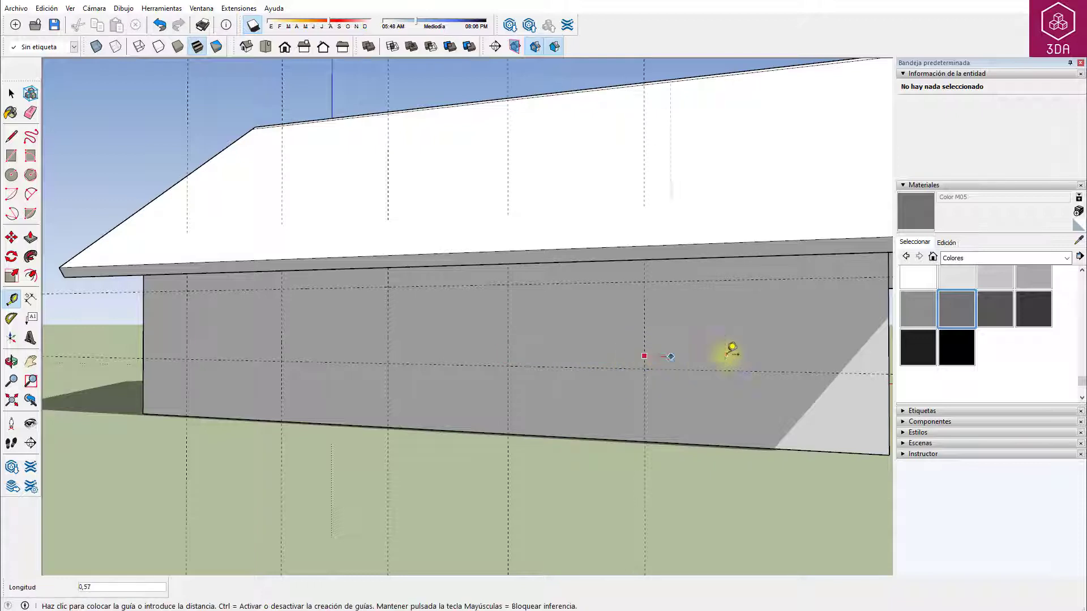
left_click(803, 355)
key("r")
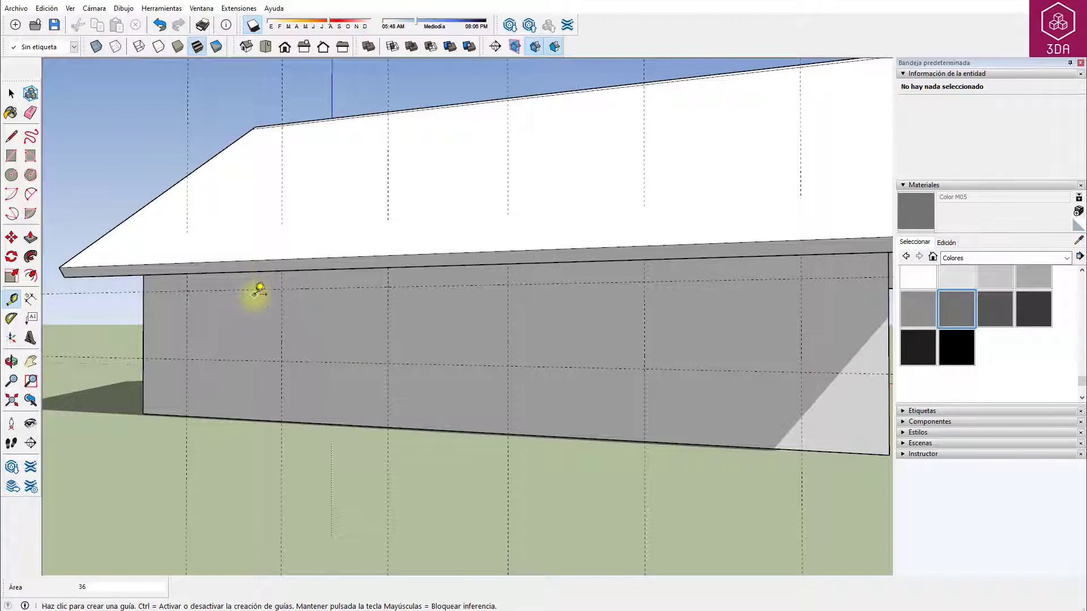
Draw three 2,00 × 1,20 window rectangles along the long wall, snapped to the guide intersections
left_click(187, 290)
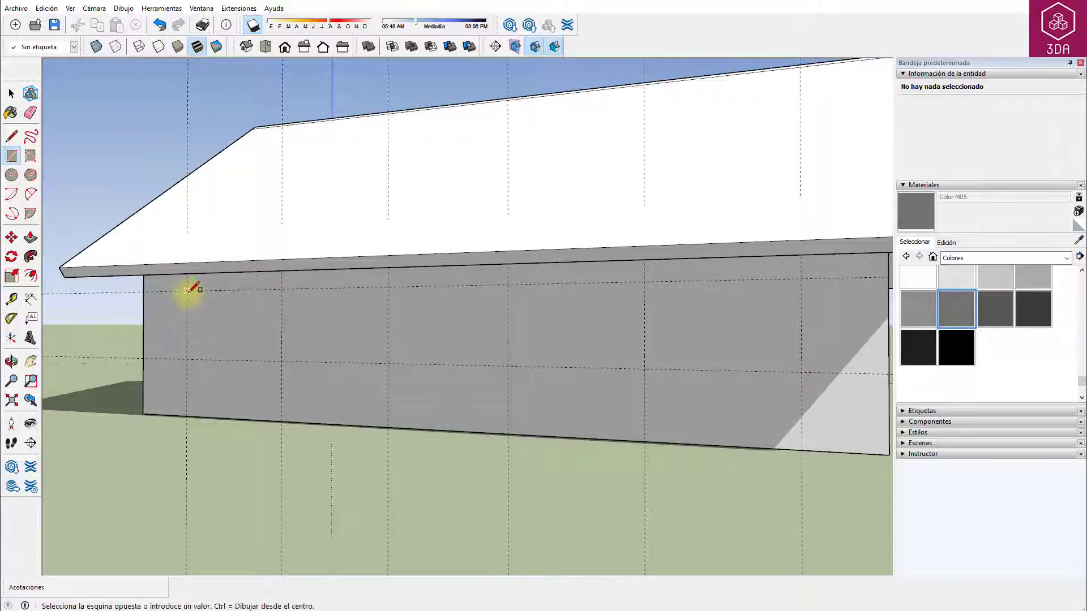
left_click(282, 359)
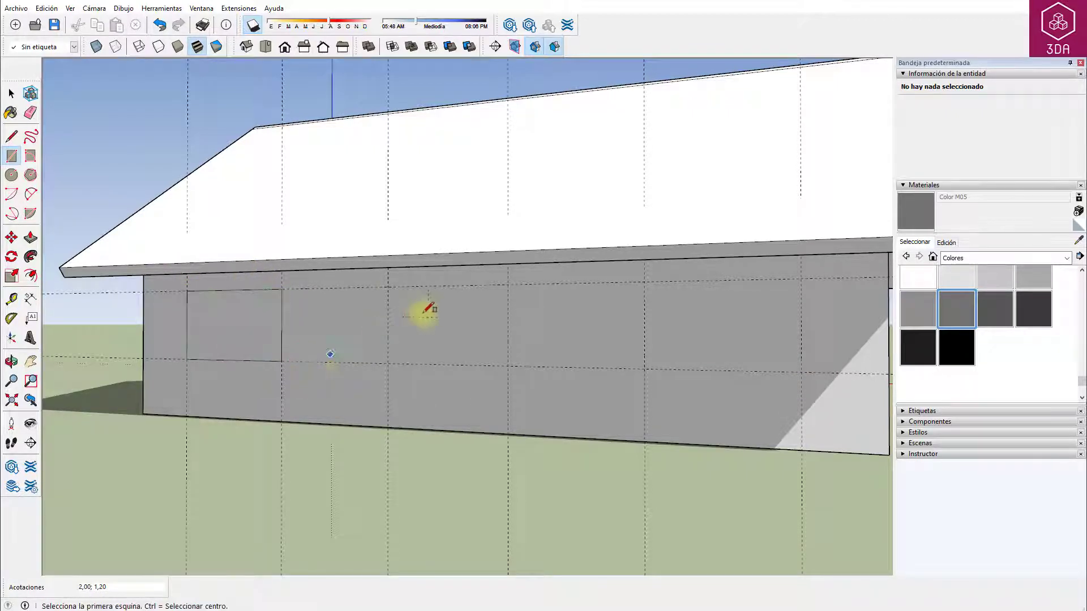
left_click(388, 287)
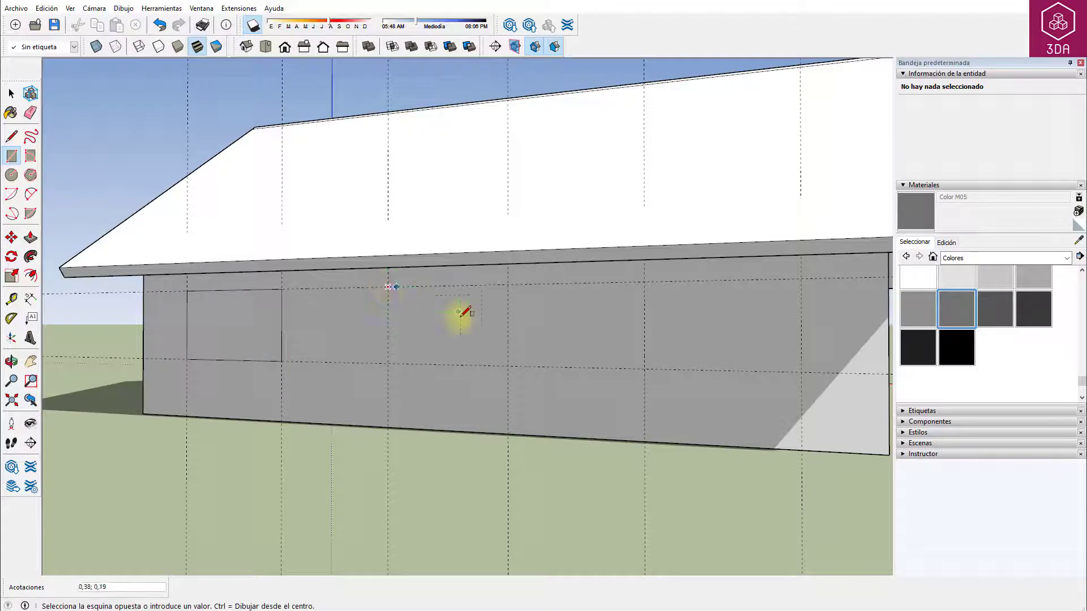
left_click(508, 365)
left_click(644, 281)
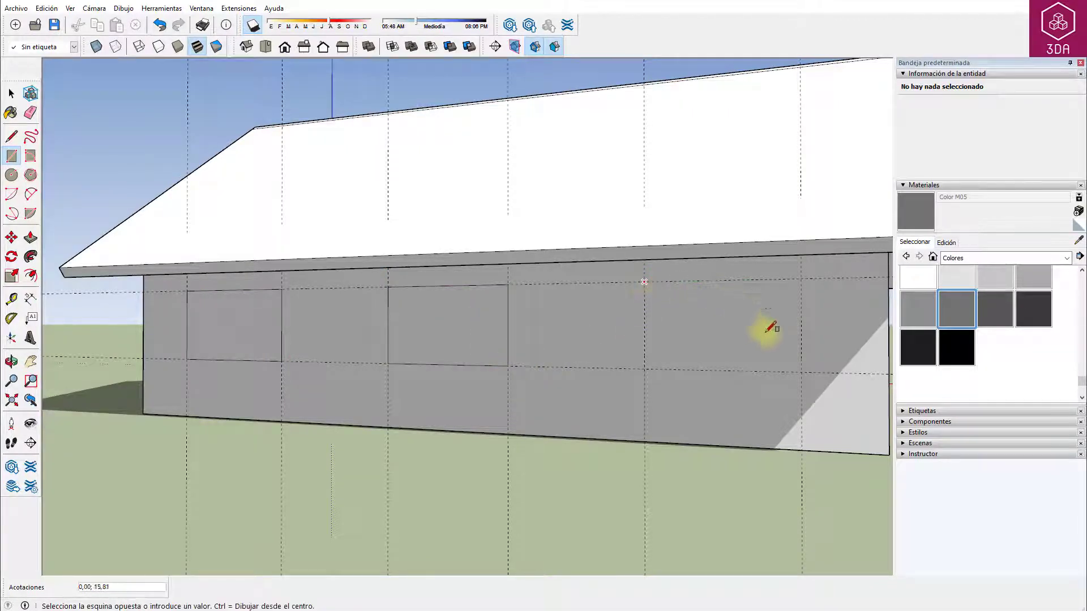
left_click(801, 372)
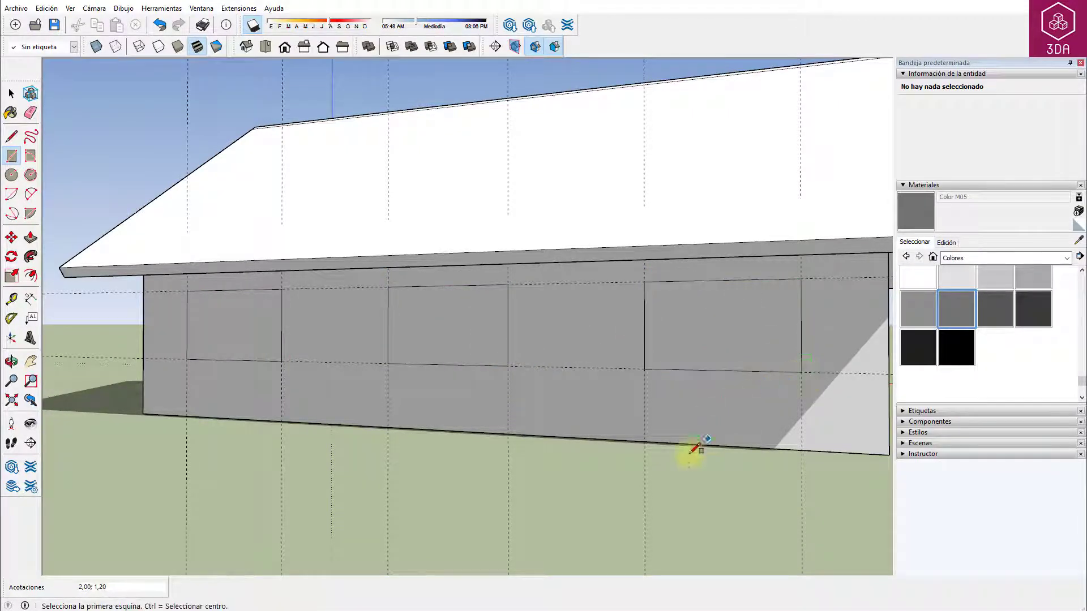
middle_click_drag(691, 453, 460, 483)
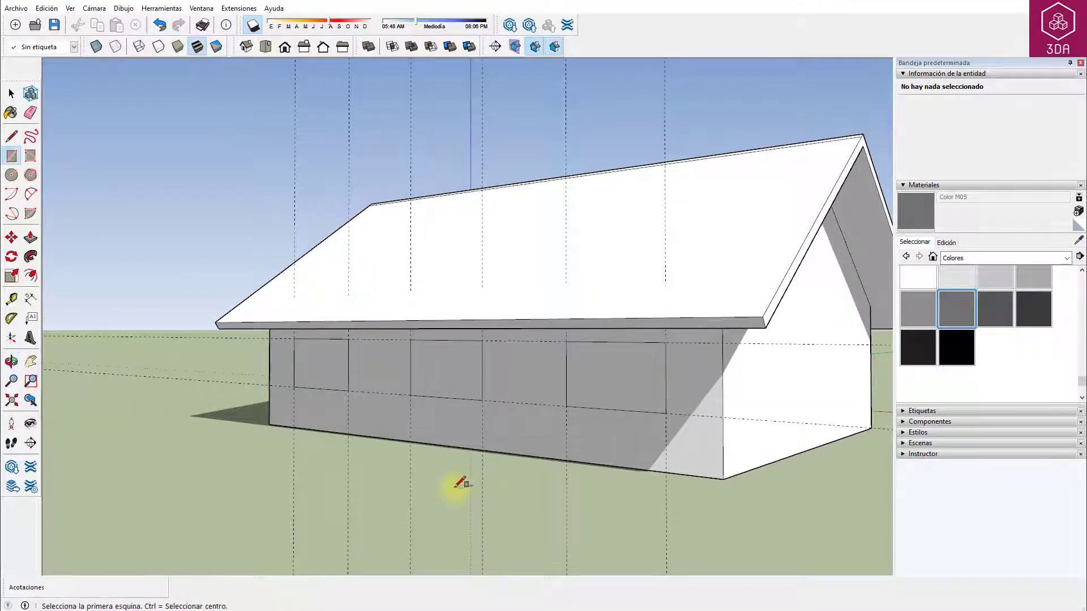
Push the long-wall window rectangles 0,20 inward, then orbit to face the gable end
key("p")
left_click(317, 363)
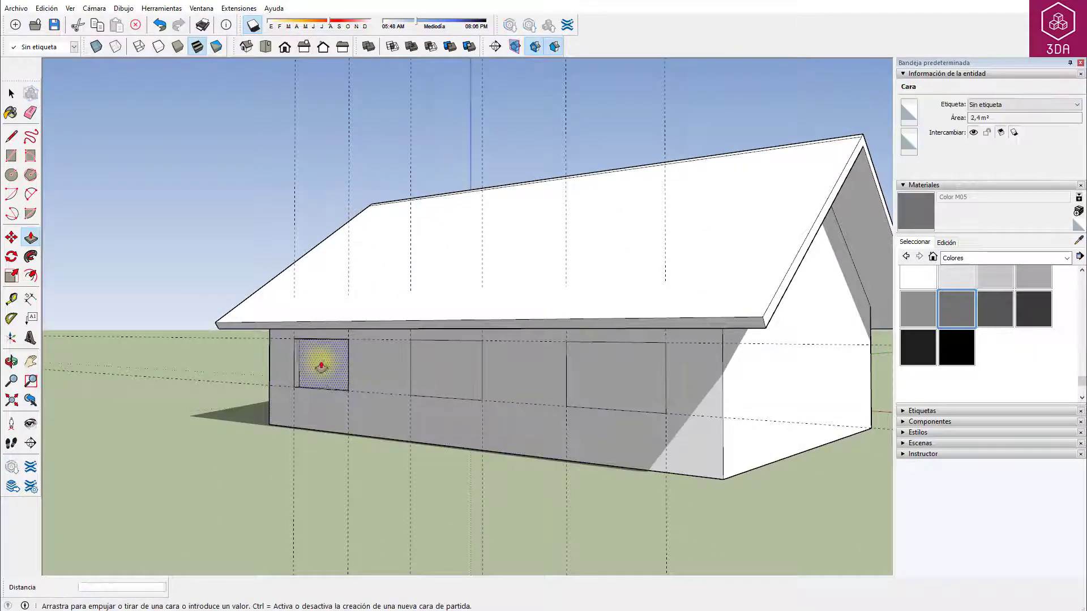
left_click(338, 374)
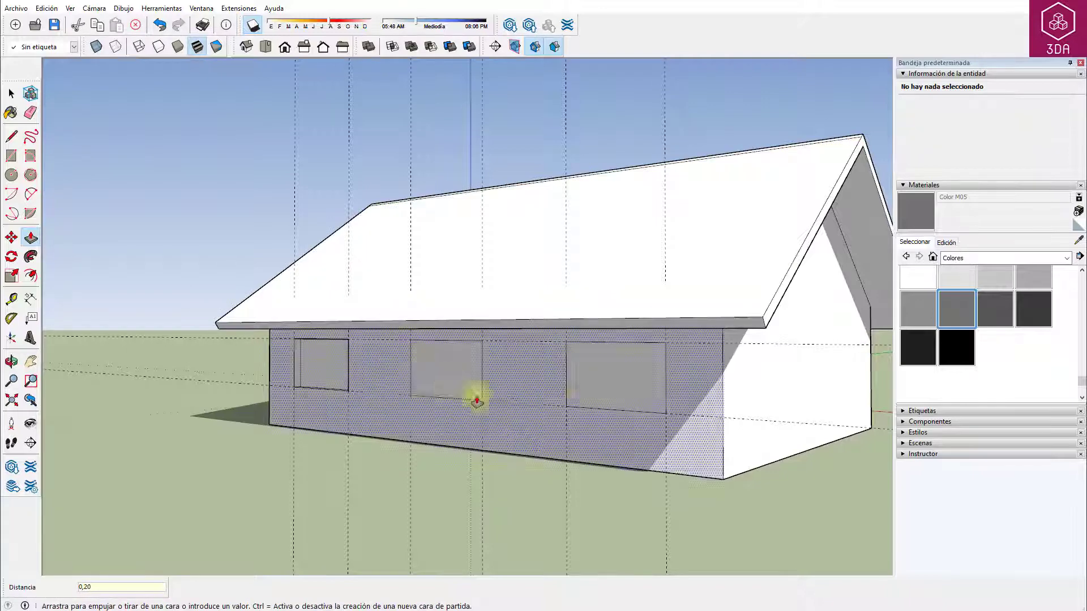
left_click(460, 387)
double_click(460, 387)
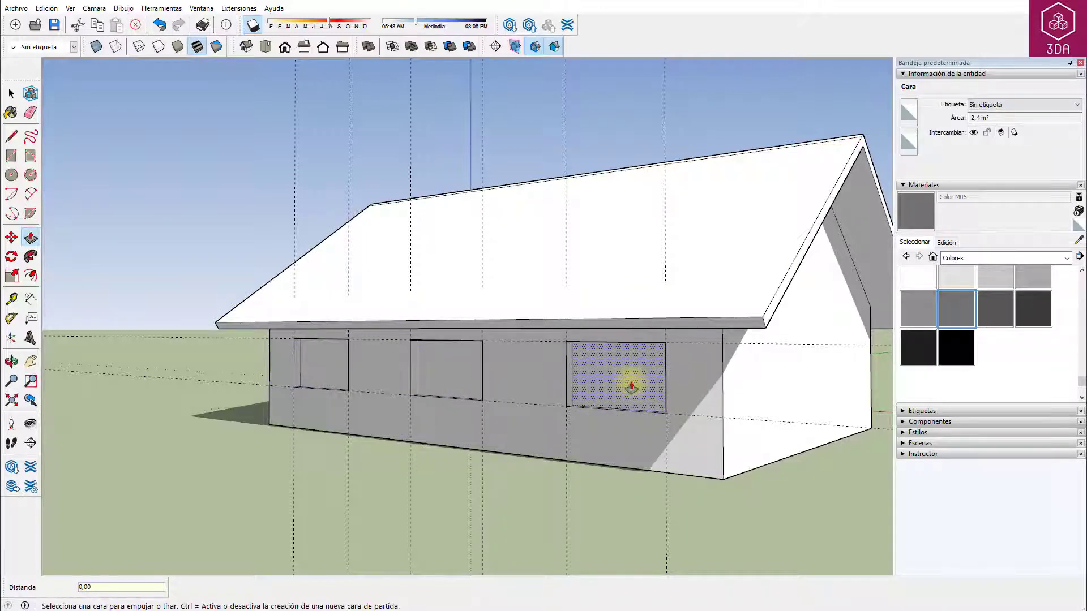
mouse_move(631, 388)
middle_mouse_down()
mouse_move(582, 449)
mouse_move(436, 453)
mouse_move(441, 478)
middle_mouse_up()
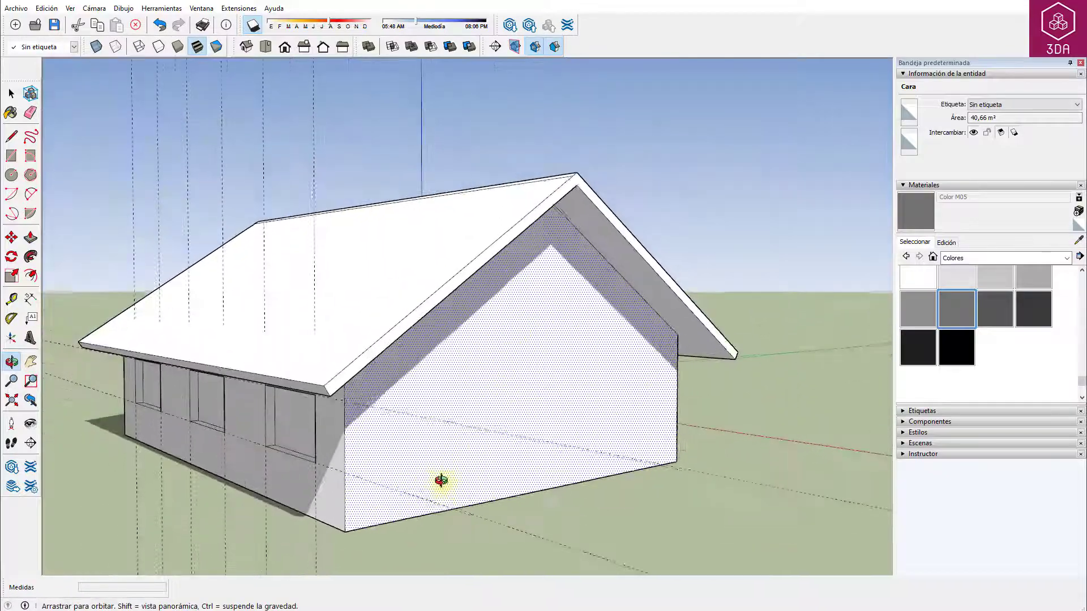
key("space")
Place a horizontal guide 1,2 above the gable wall's base
left_click(495, 538)
middle_click_drag(494, 538, 512, 536)
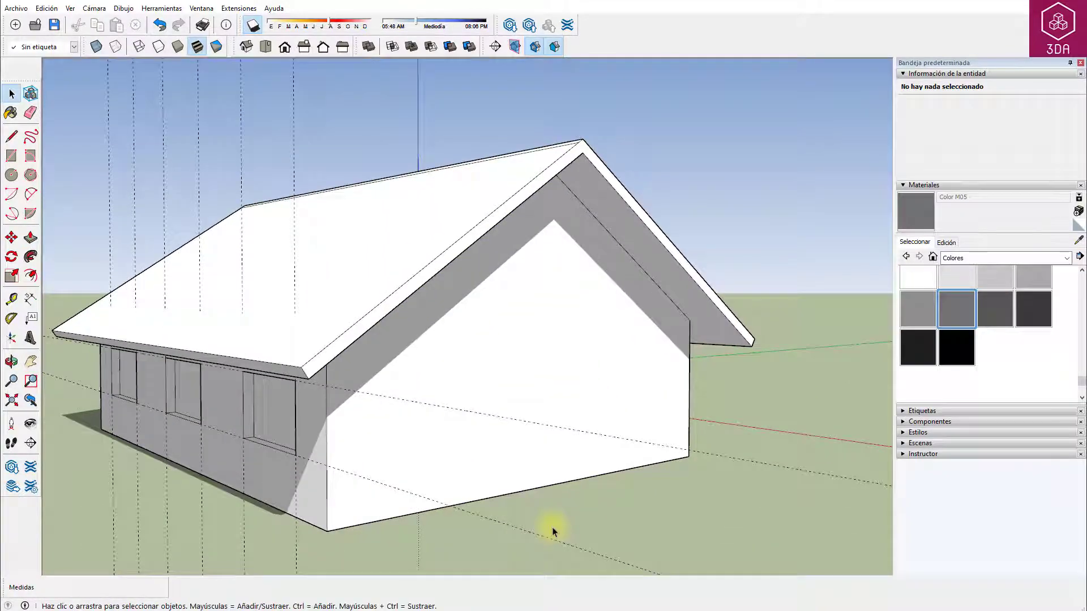
key("t")
left_click(382, 519)
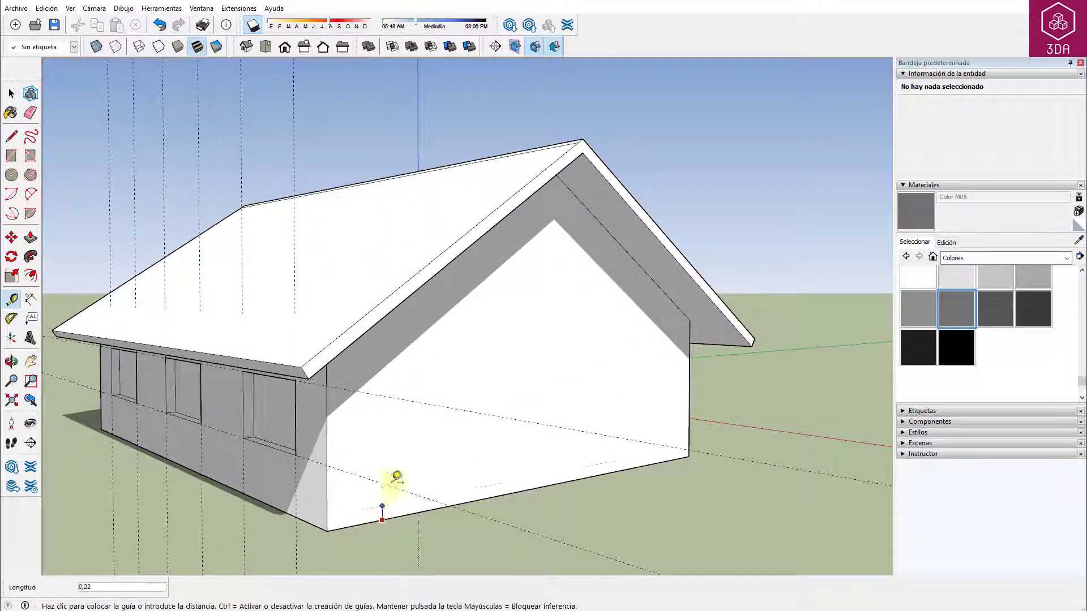
left_click(391, 461)
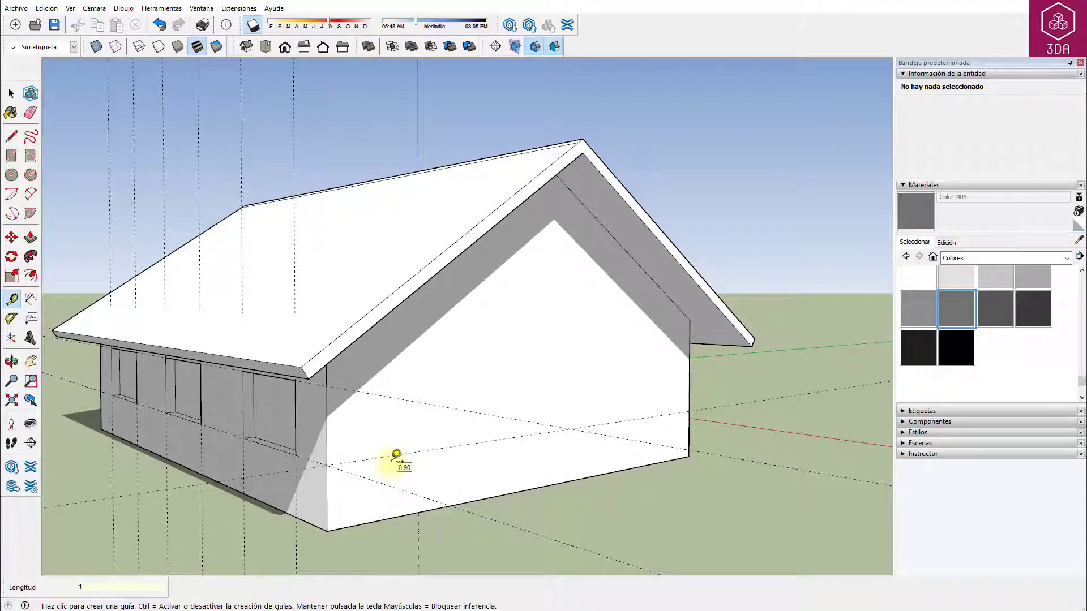
left_click(409, 453)
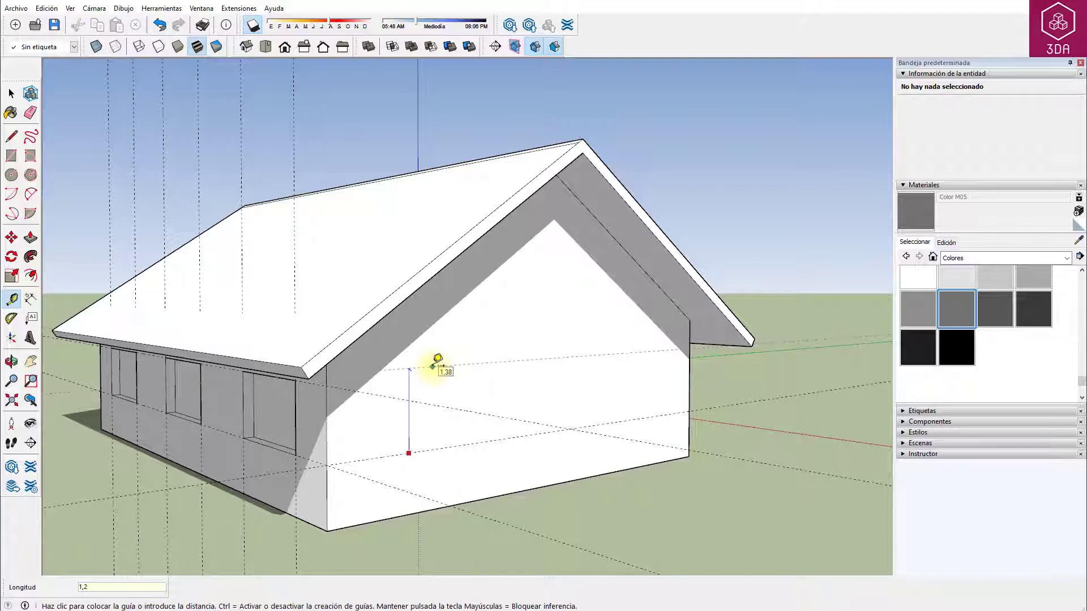
key("Return")
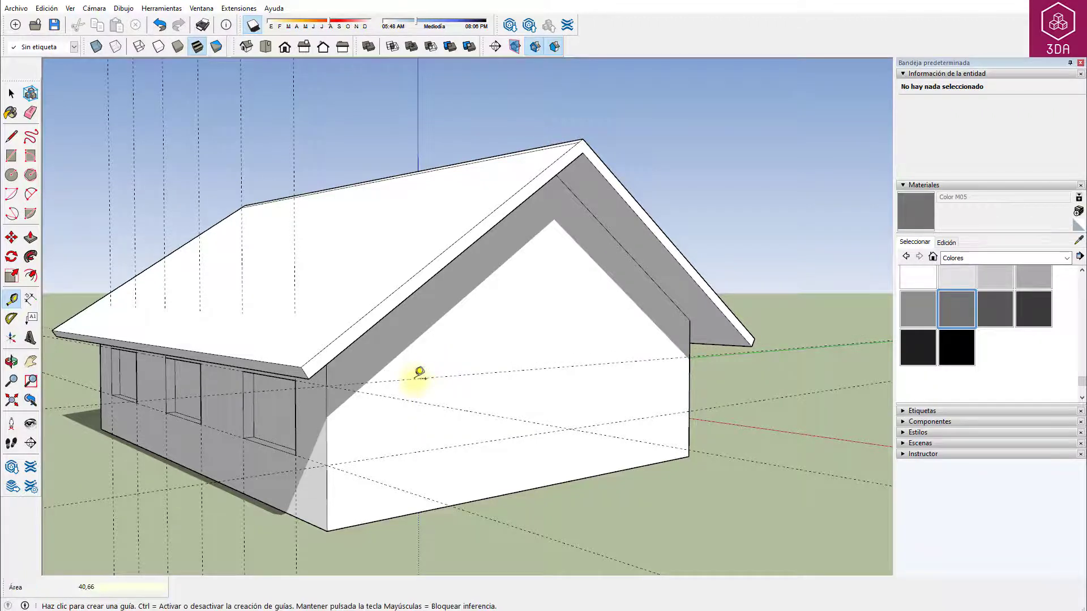
Add vertical guides at 1, 2 and 1 m spacings from the gable wall edge
left_click(326, 432)
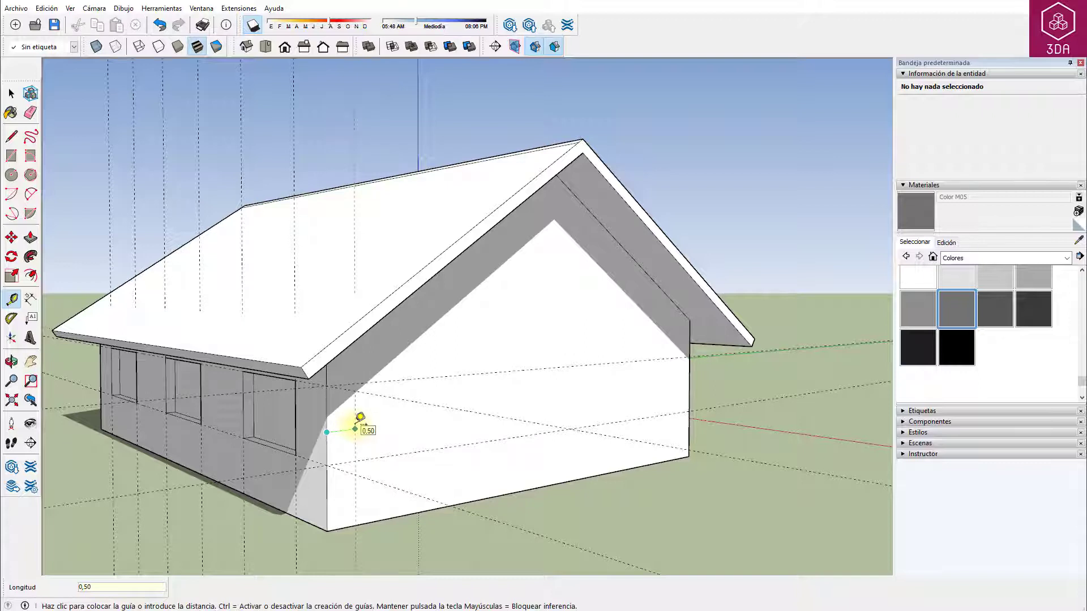
key("Return")
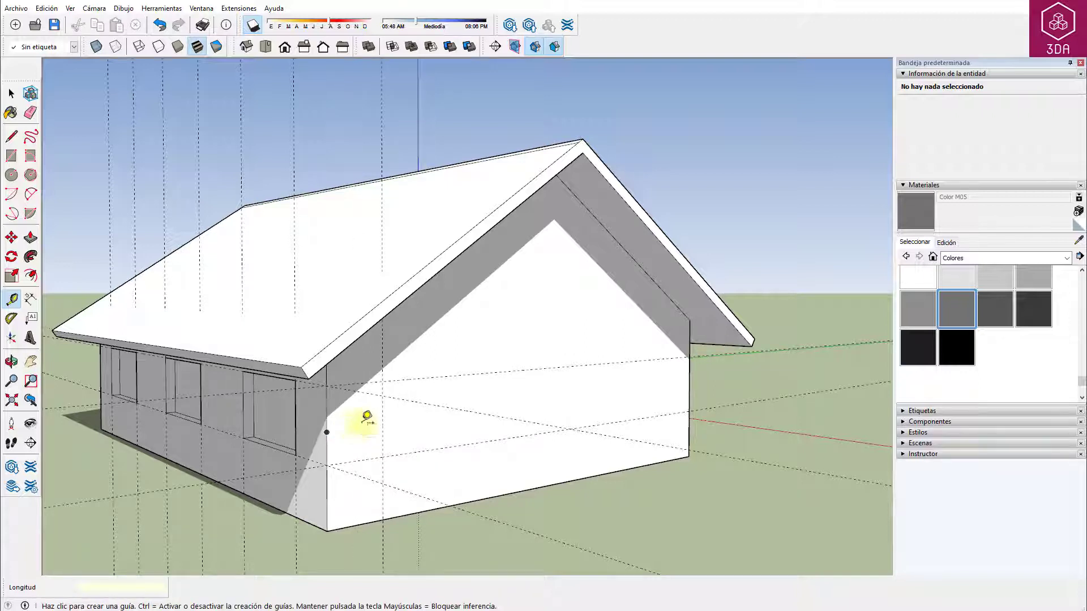
left_click(382, 441)
type("2")
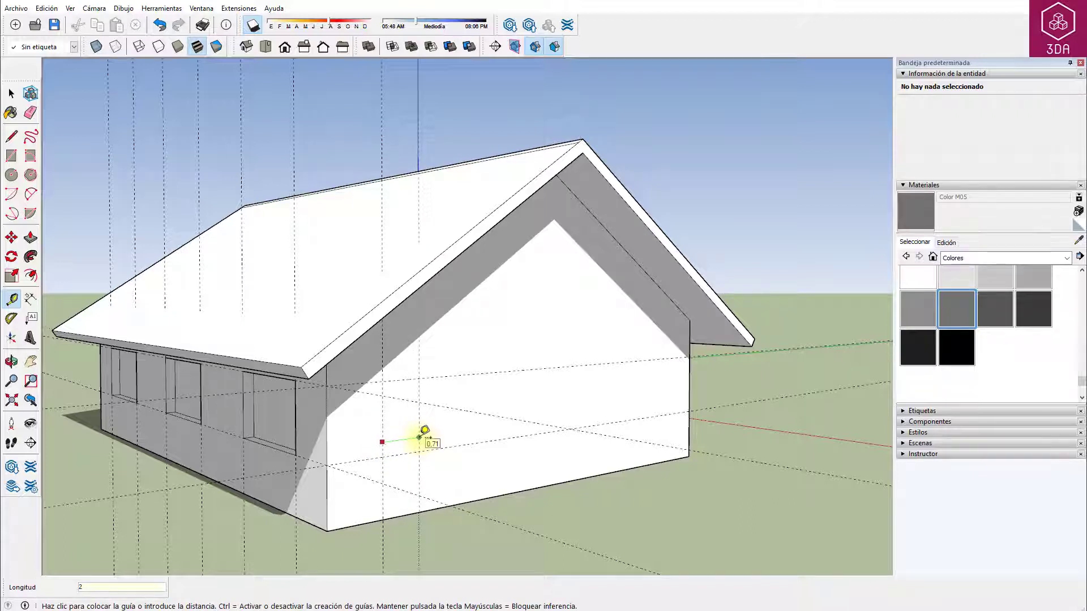
key("Return")
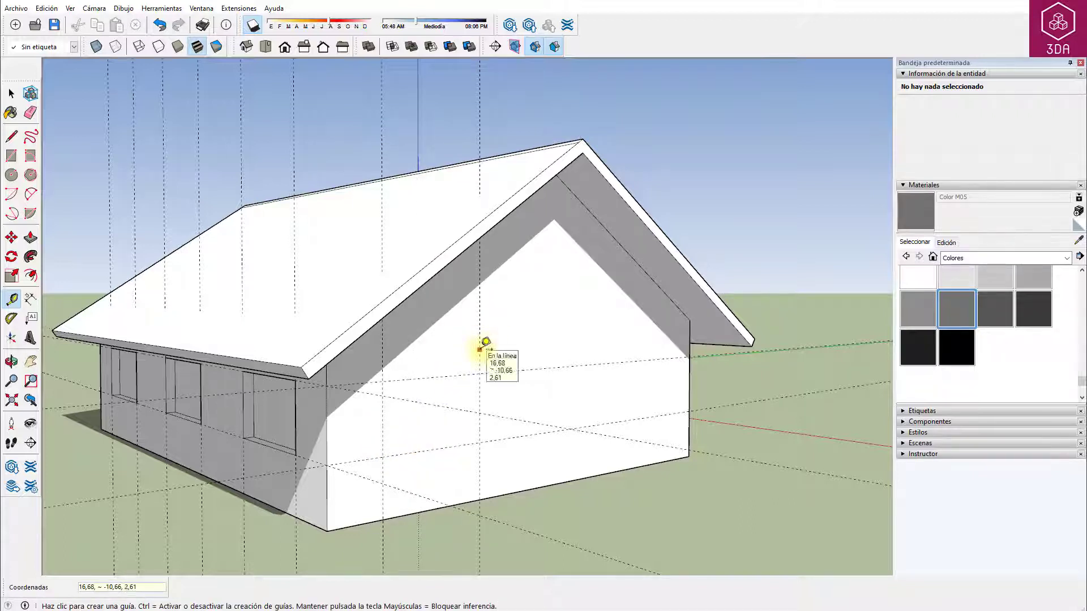
left_click(480, 349)
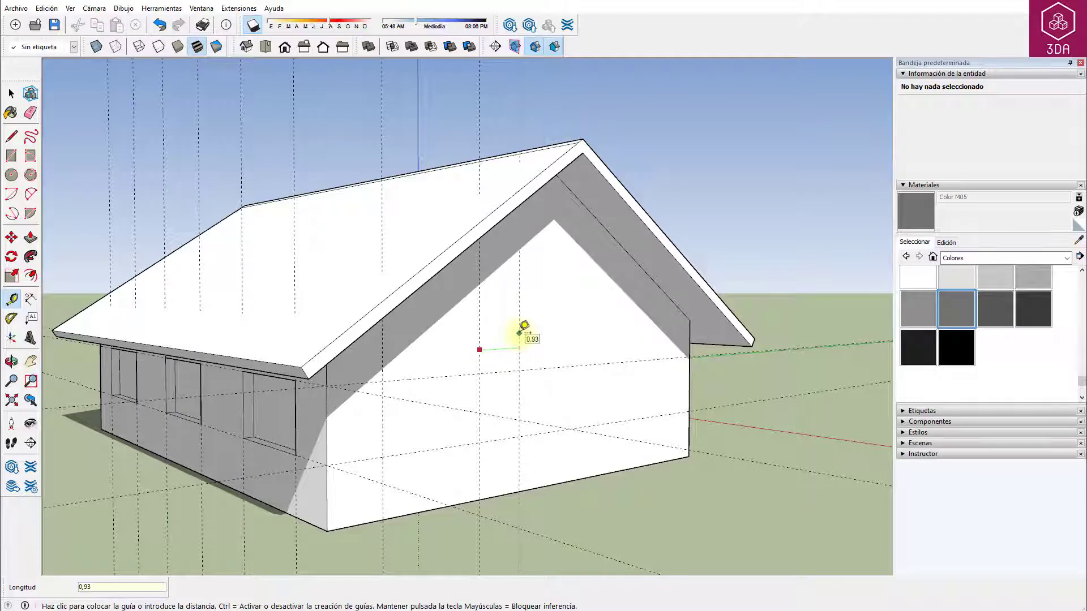
key("Return")
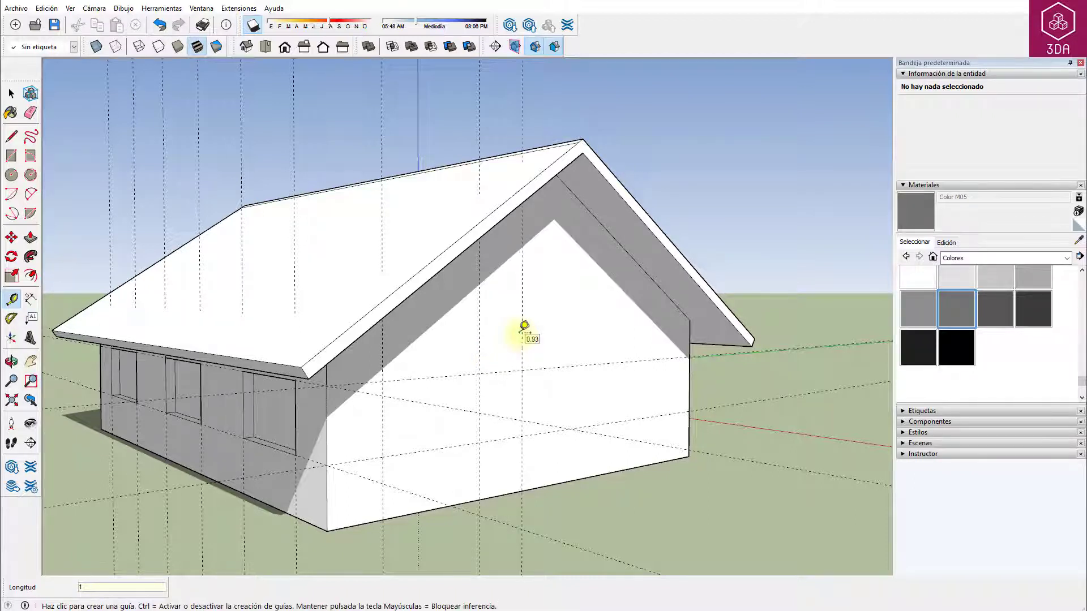
Continue the vertical guides across the gable wall with further 1 and 2 m spacings
left_click(521, 336)
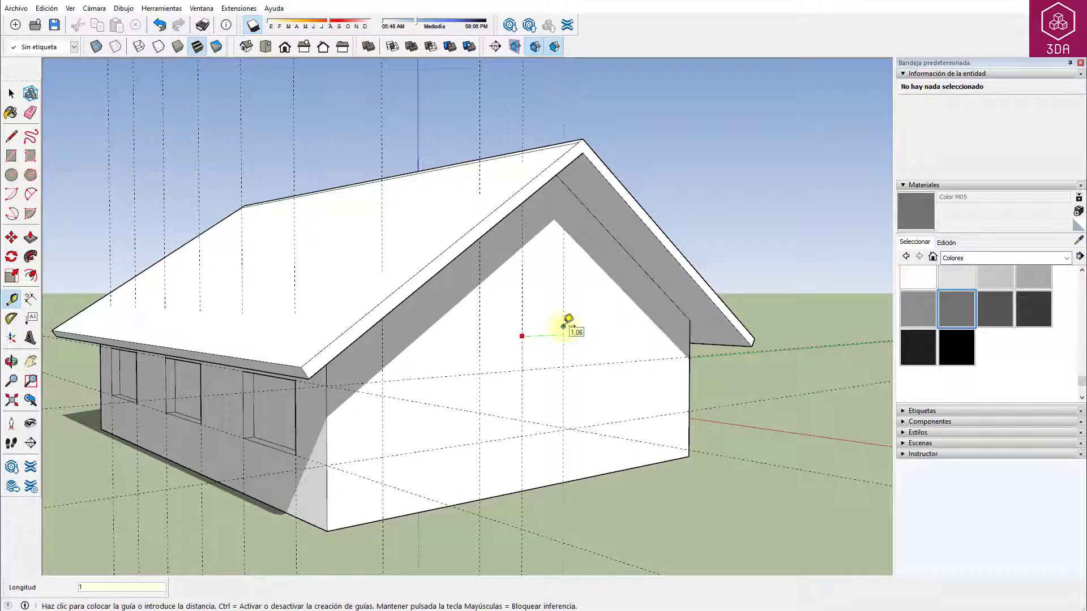
key("Return")
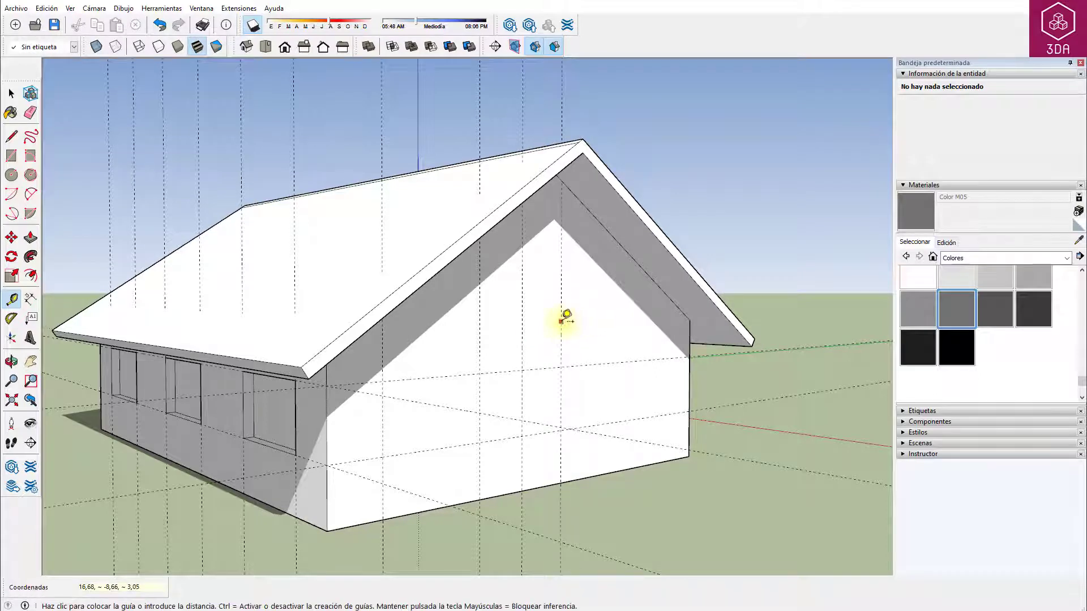
left_click(561, 321)
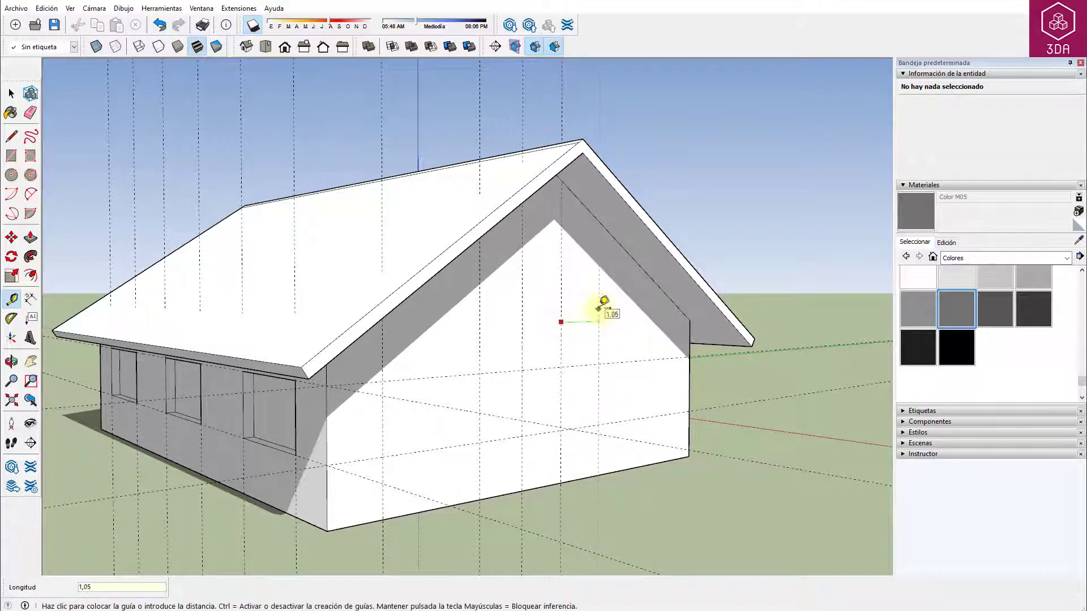
type("1")
key("Return")
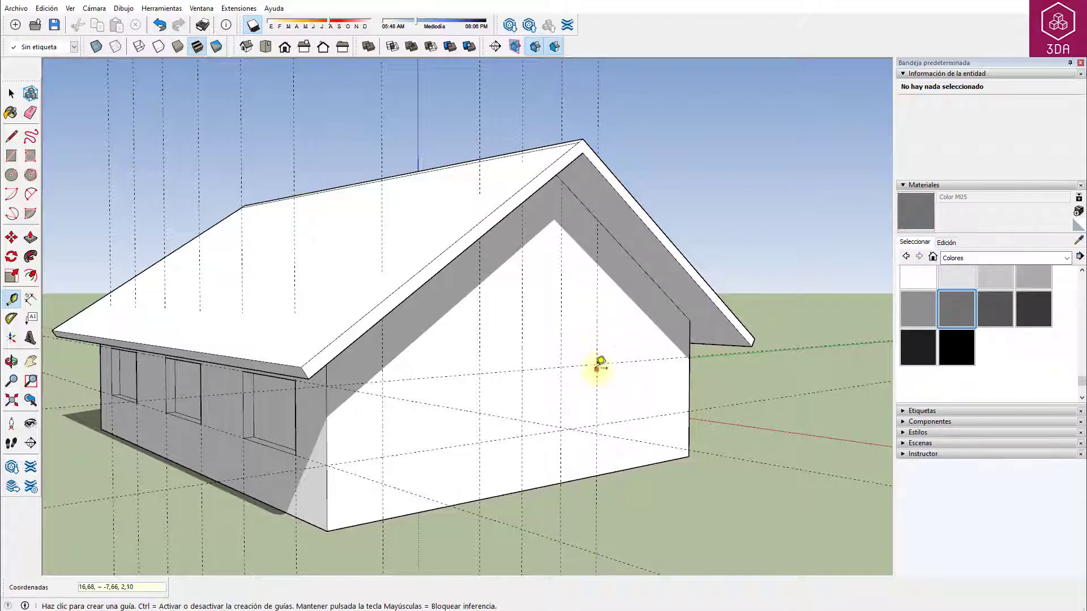
left_click(597, 348)
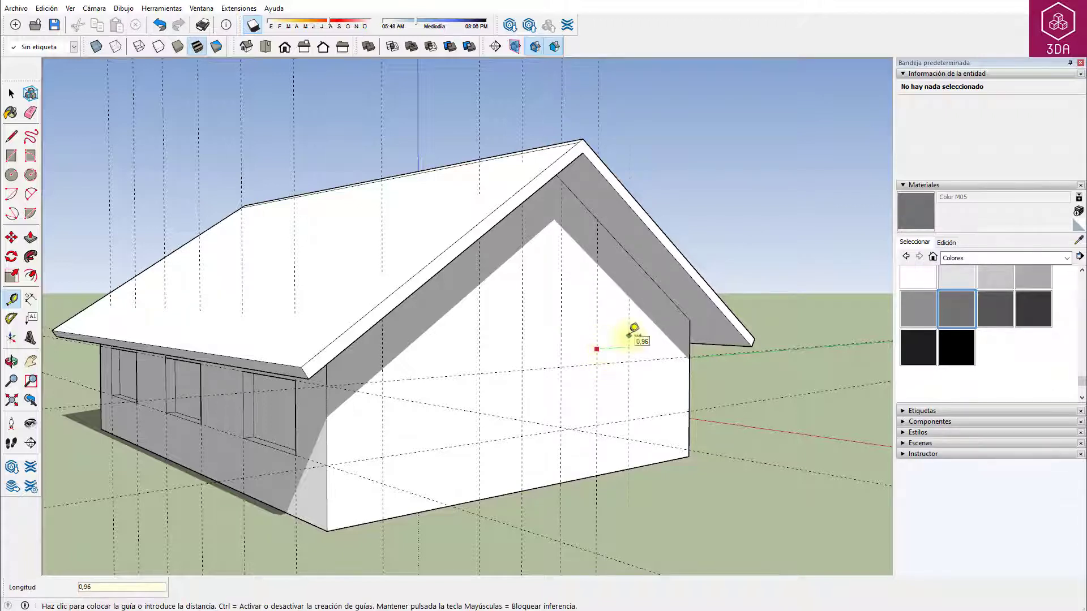
key("Return")
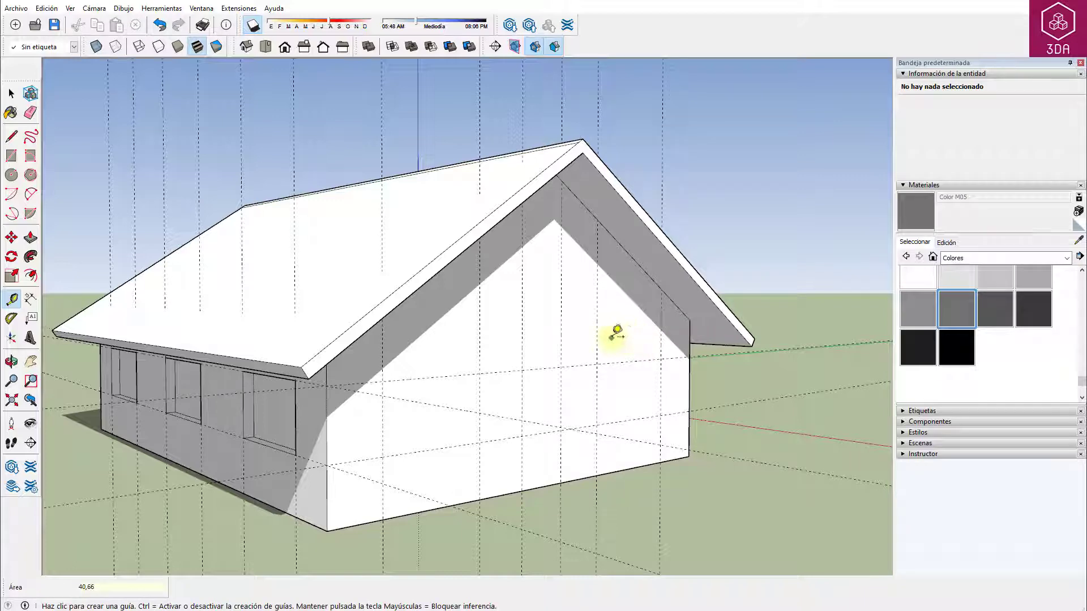
Outline a 2,00 × 1,20 window, a 1,00-wide door from the base, and a second window on the guides
key("r")
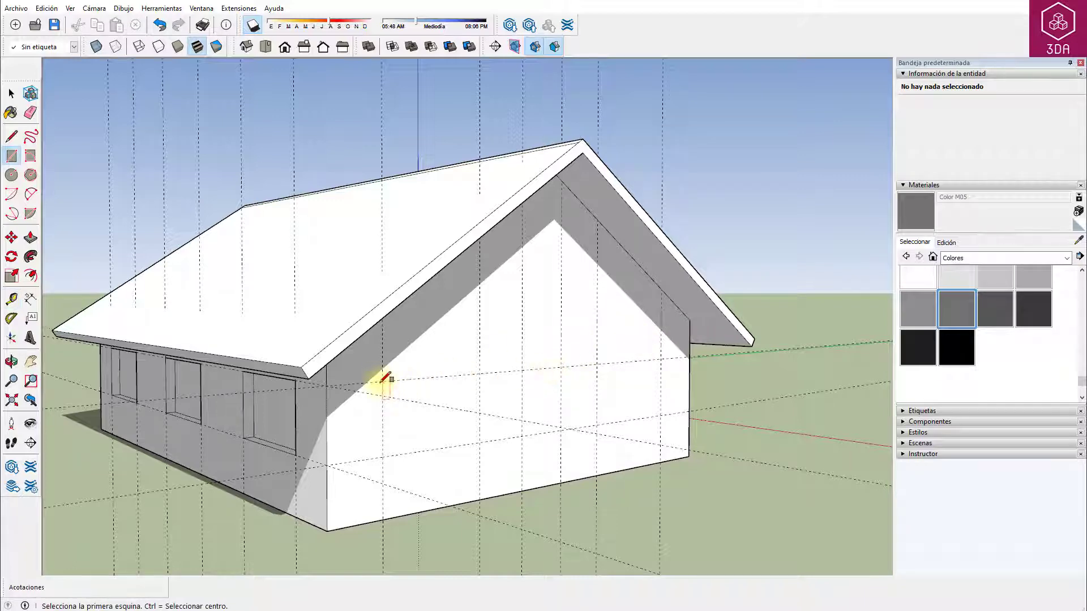
left_click(383, 381)
left_click(480, 444)
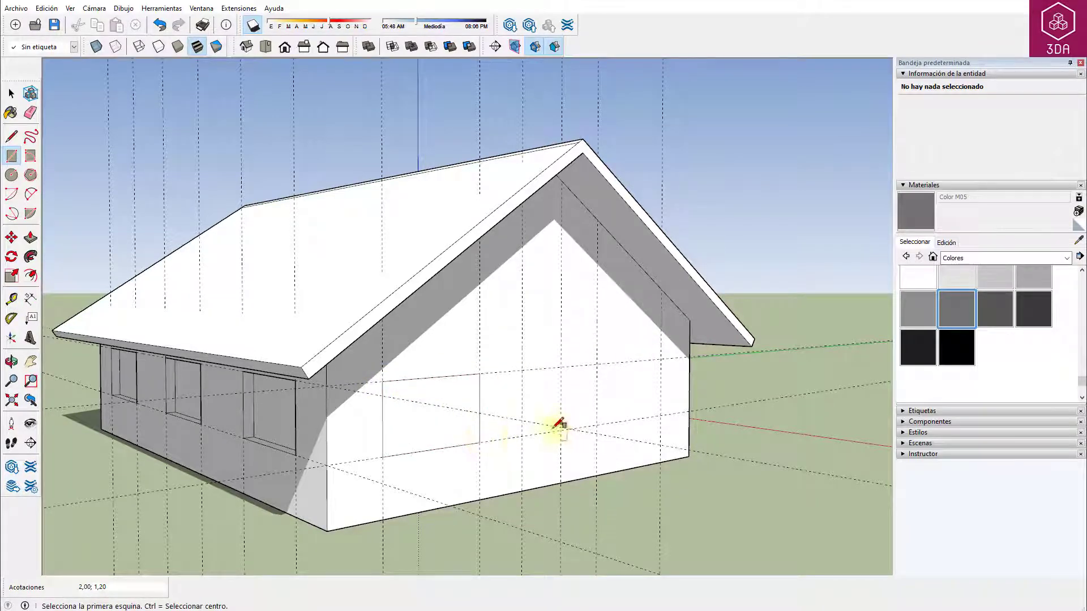
left_click(521, 490)
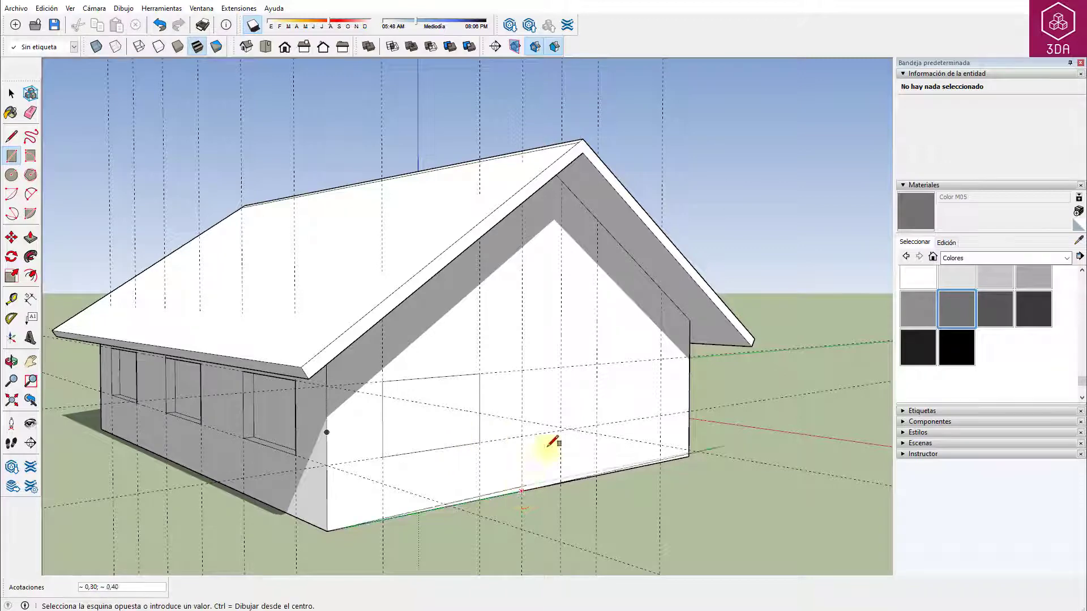
left_click(560, 371)
left_click(596, 364)
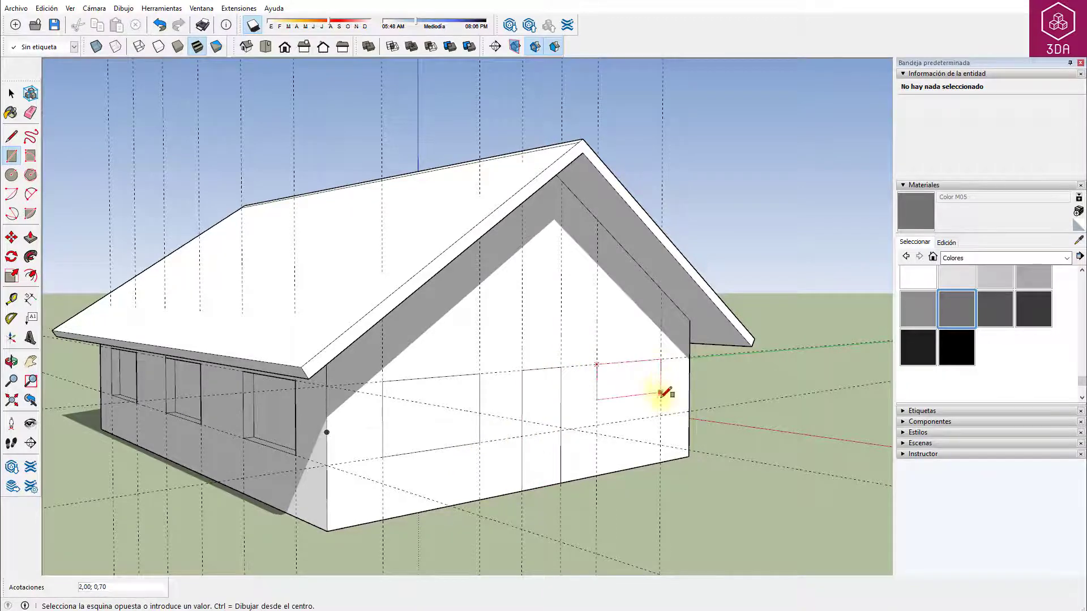
left_click(661, 416)
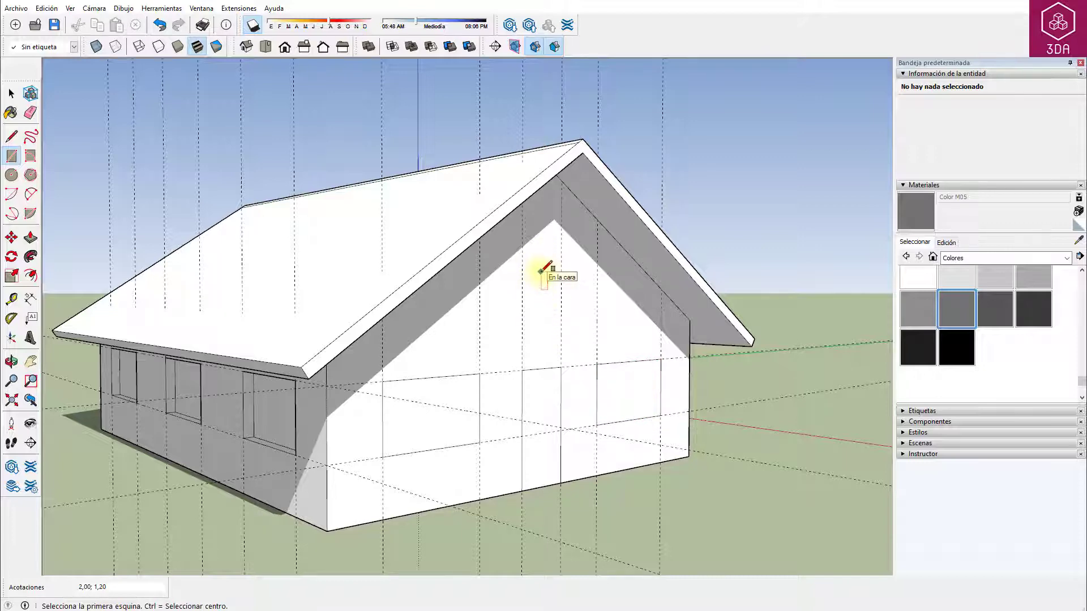
Add guides 0,50 across from a vertical guide and 4 up from the wall base
left_click(11, 299)
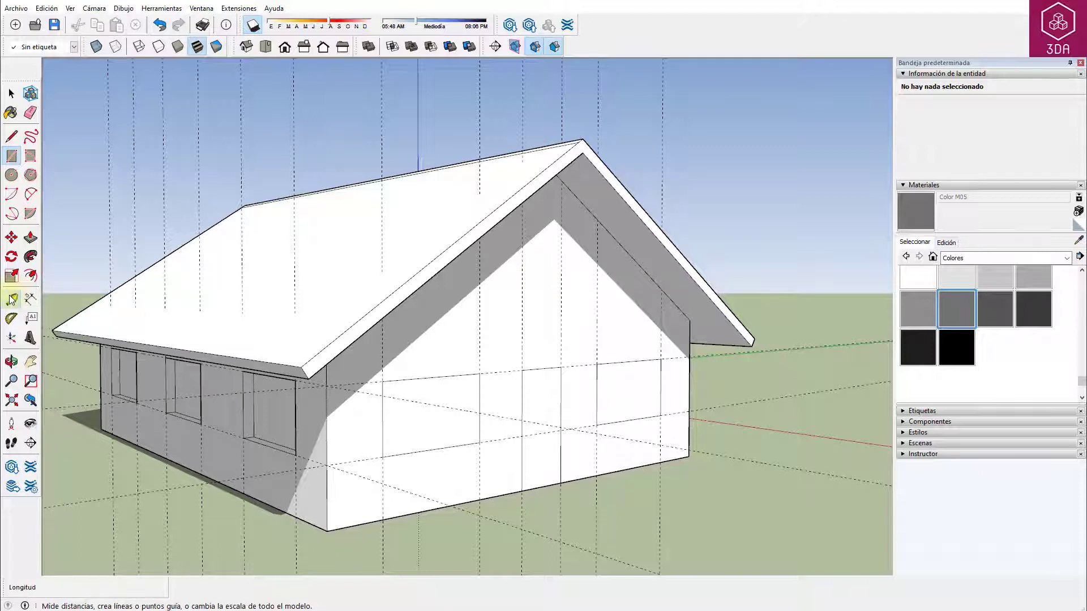
left_click(521, 319)
left_click(541, 372)
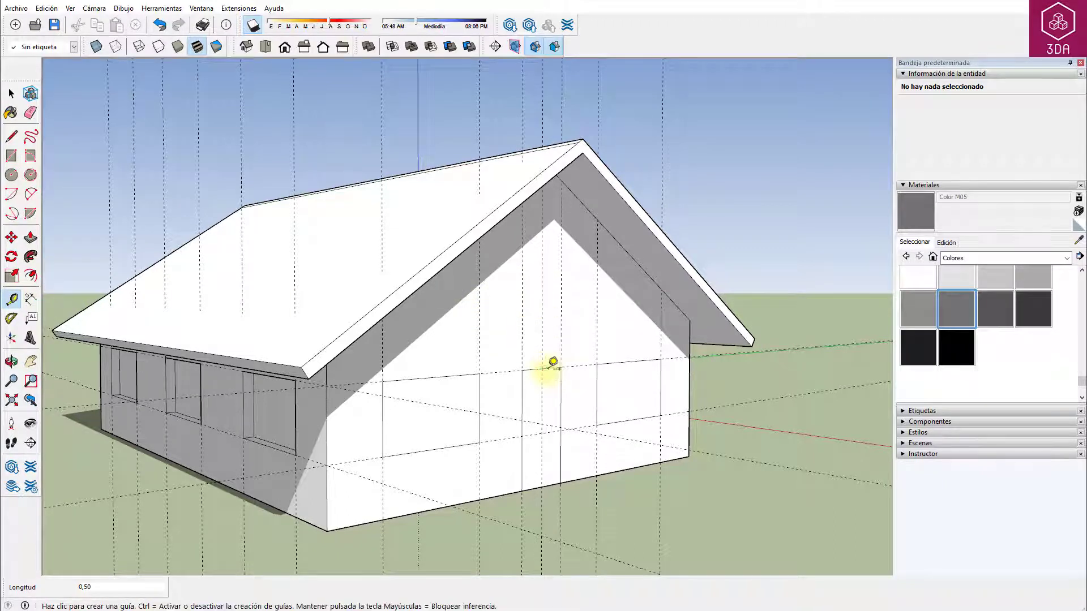
left_click(584, 478)
type("4")
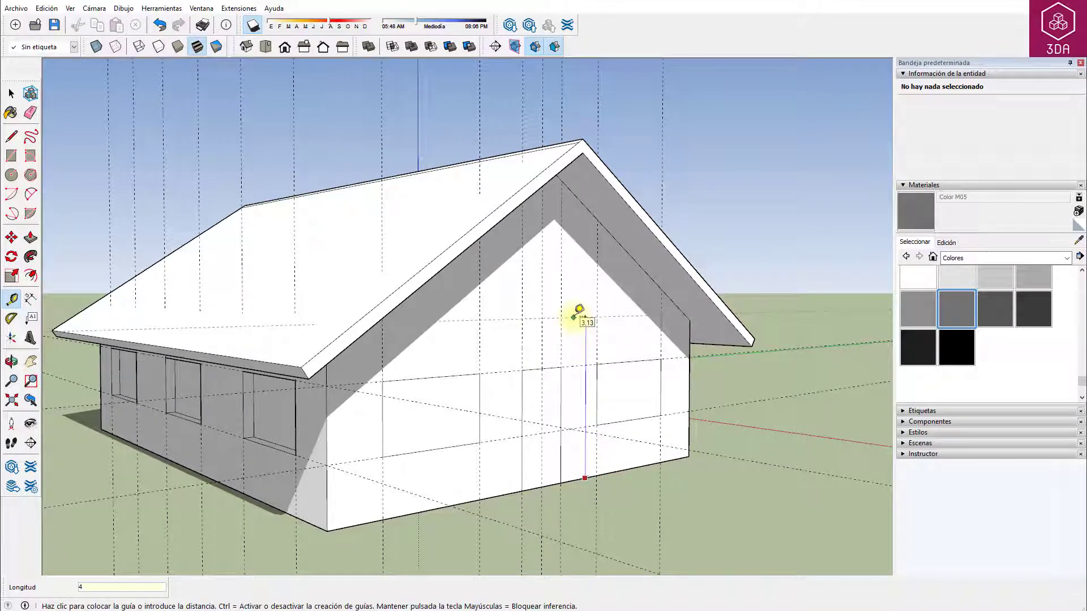
key("Return")
Draw a 0,50-radius circle centred on the new guide intersection
key("space")
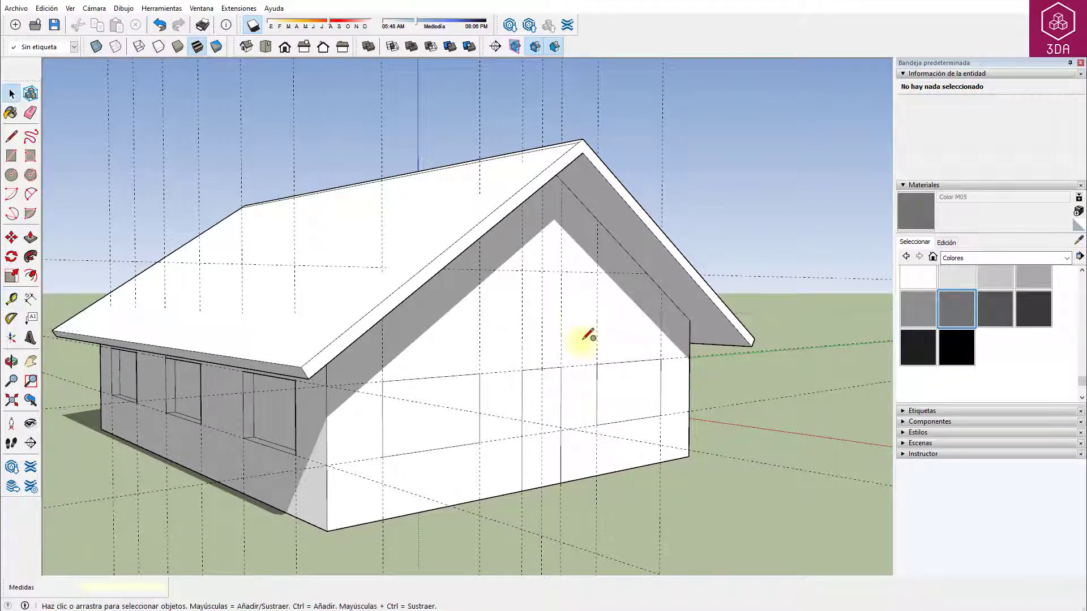
key("c")
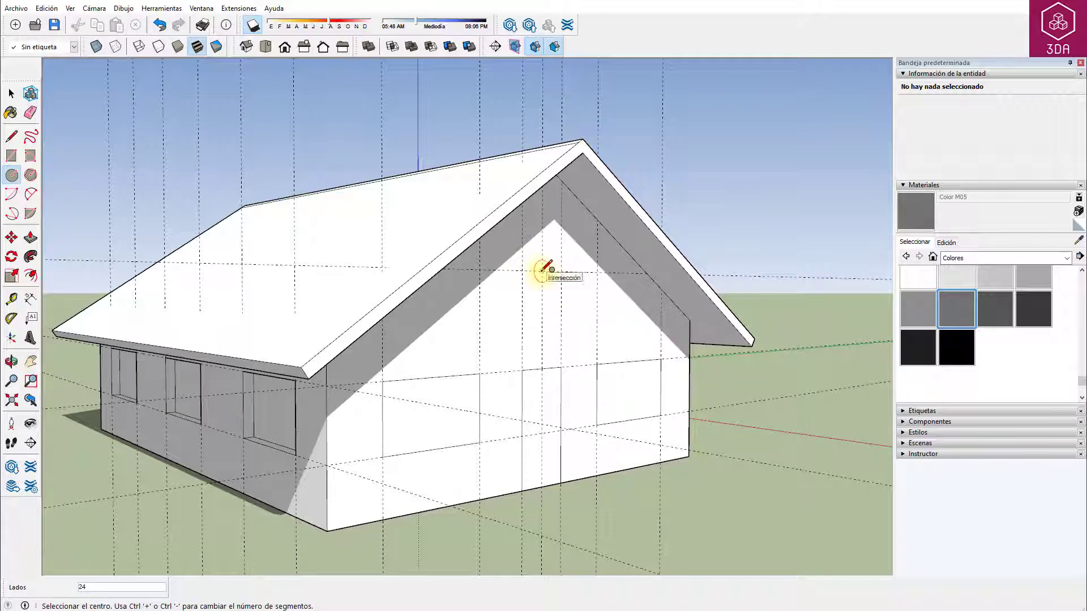
left_click(542, 270)
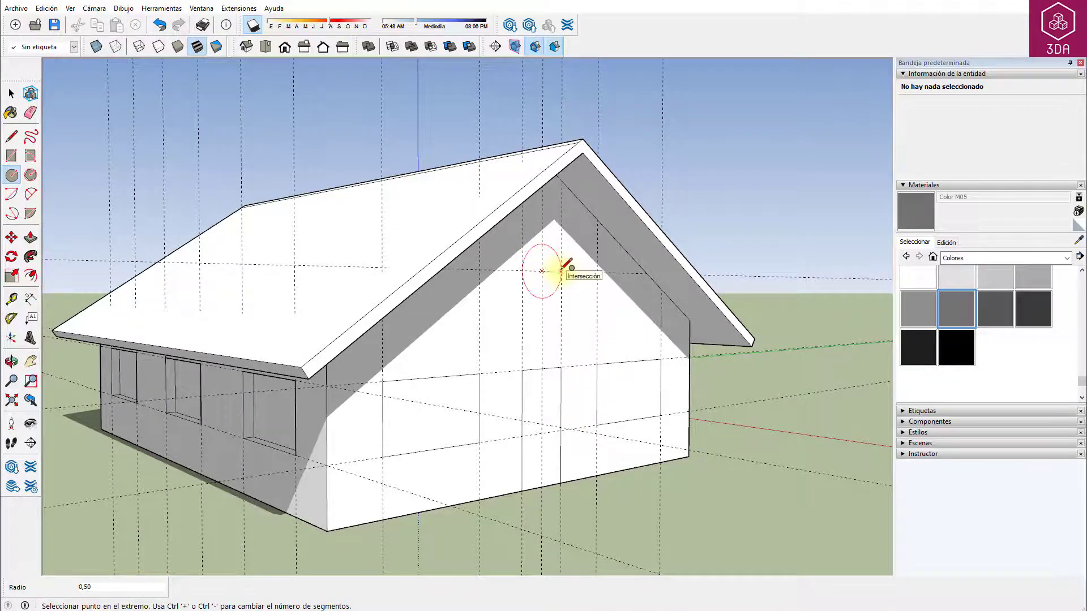
left_click(562, 270)
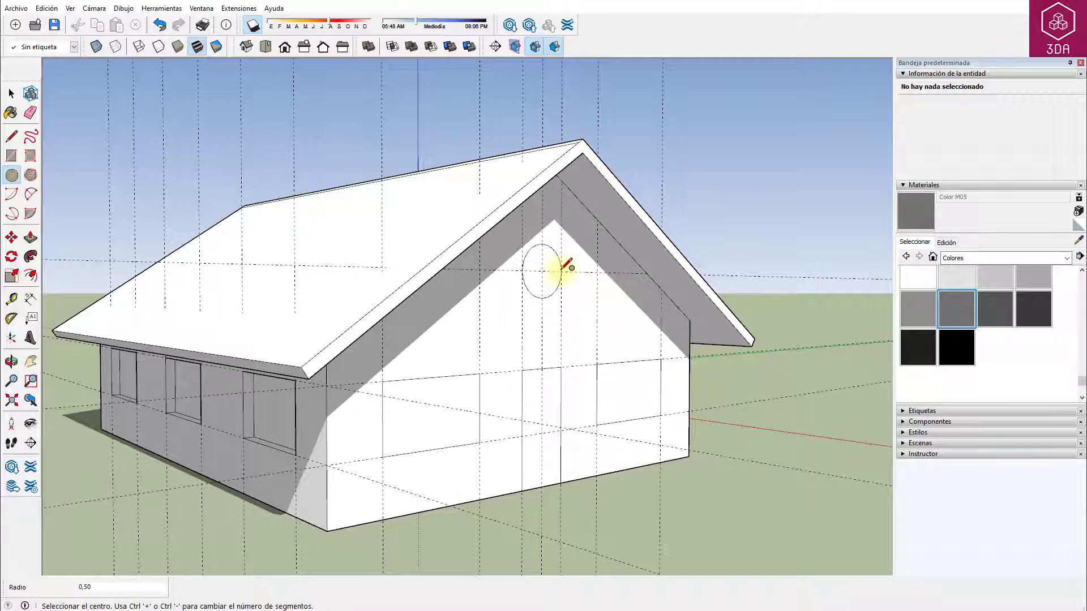
key("space")
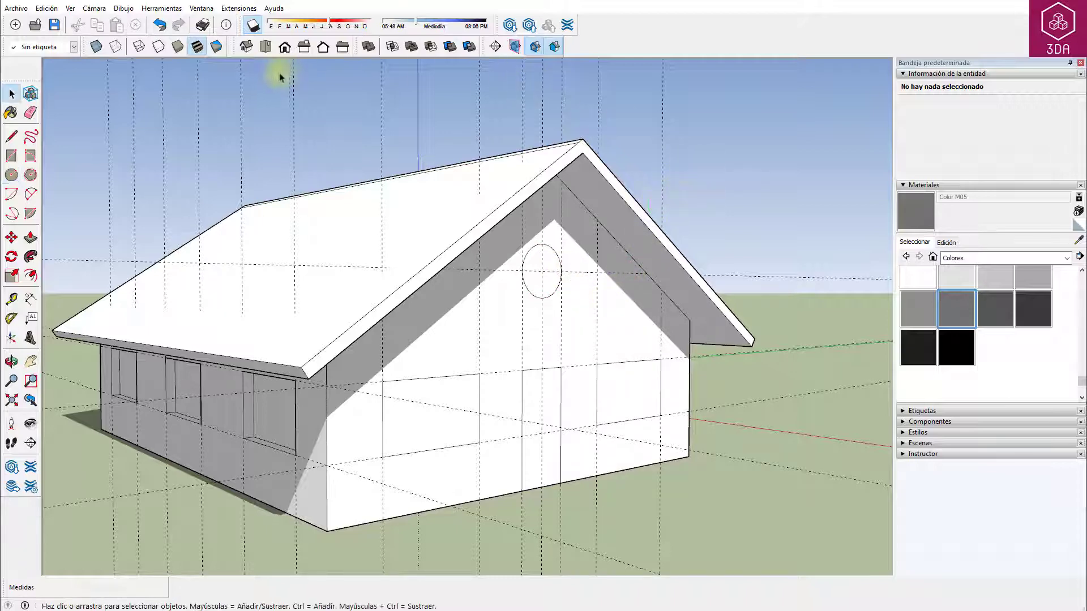
Delete all guides and recess the gable windows, door and round window equally into the wall
left_click(46, 8)
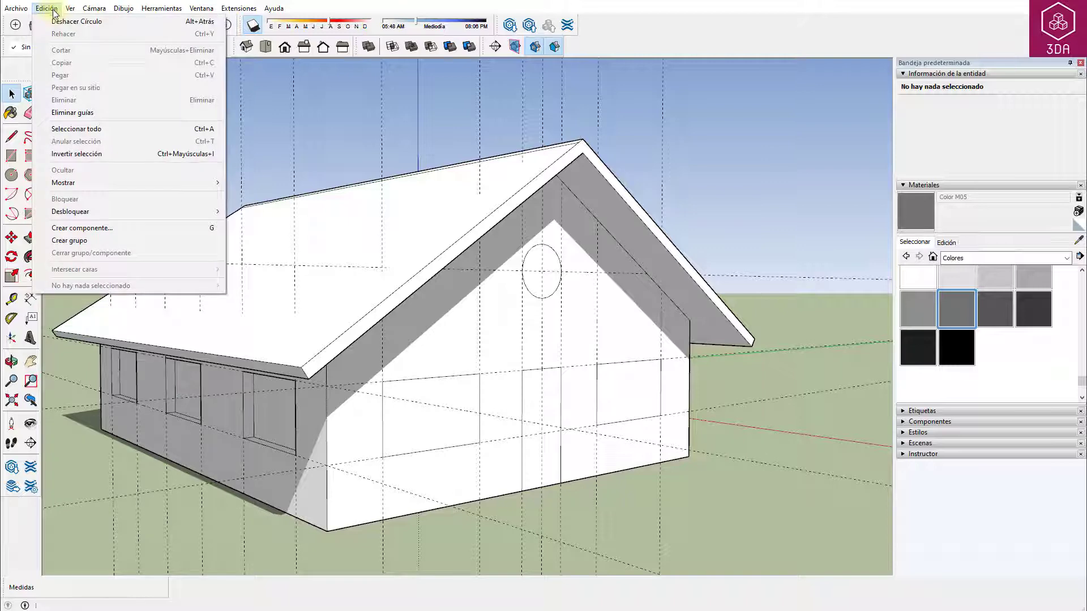
left_click(77, 118)
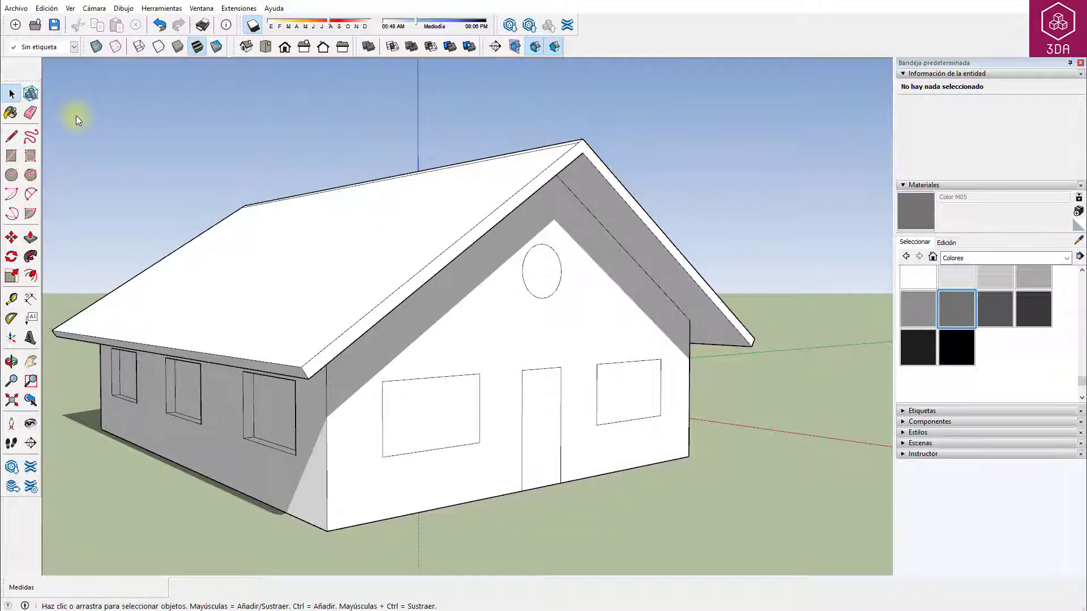
left_click(30, 238)
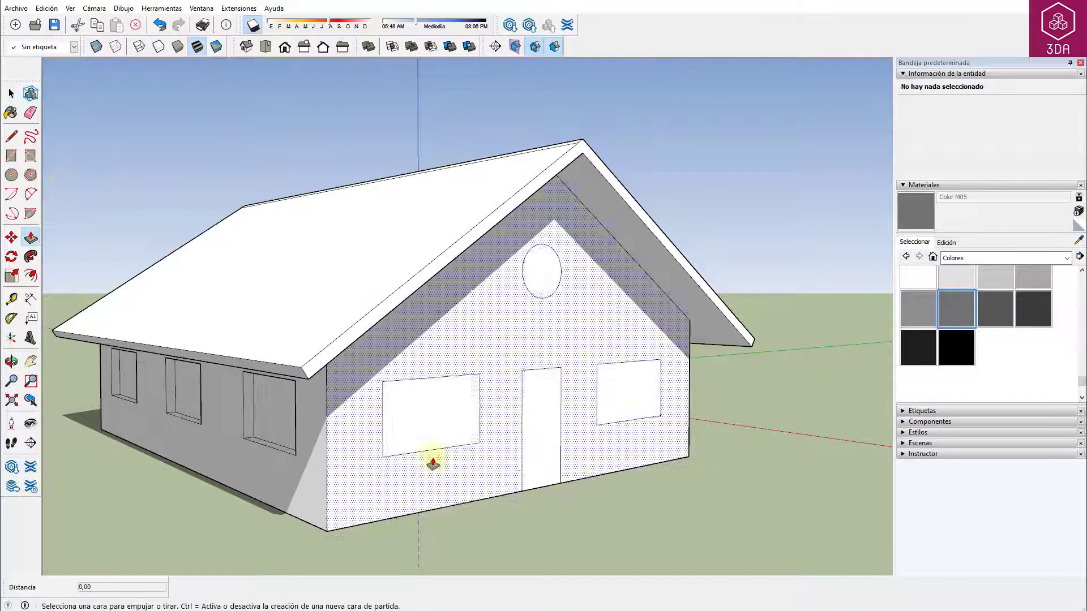
left_click_drag(437, 432, 453, 437)
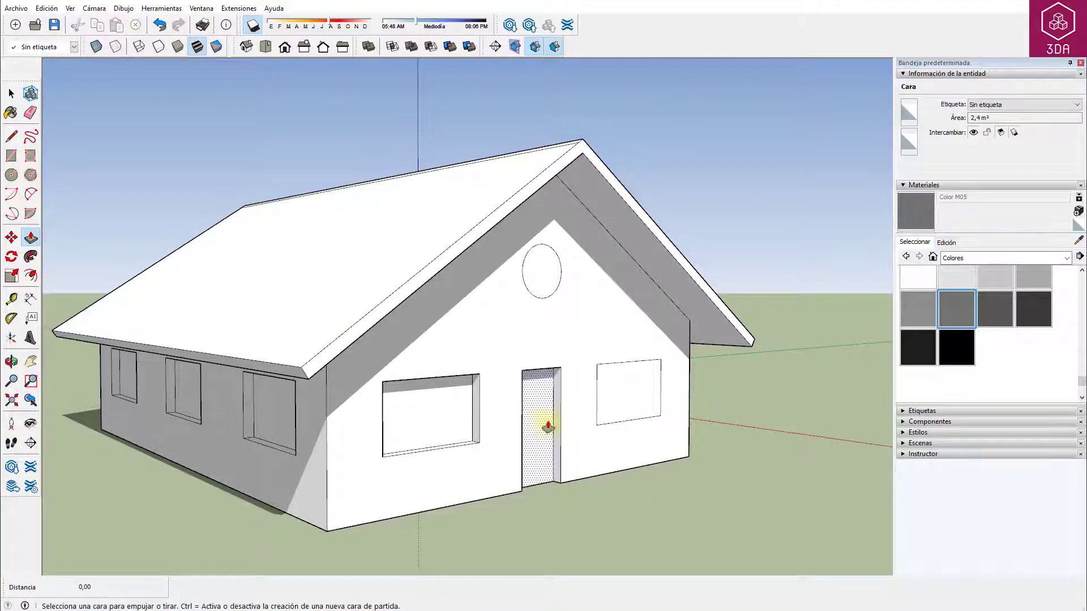
double_click(617, 383)
double_click(546, 271)
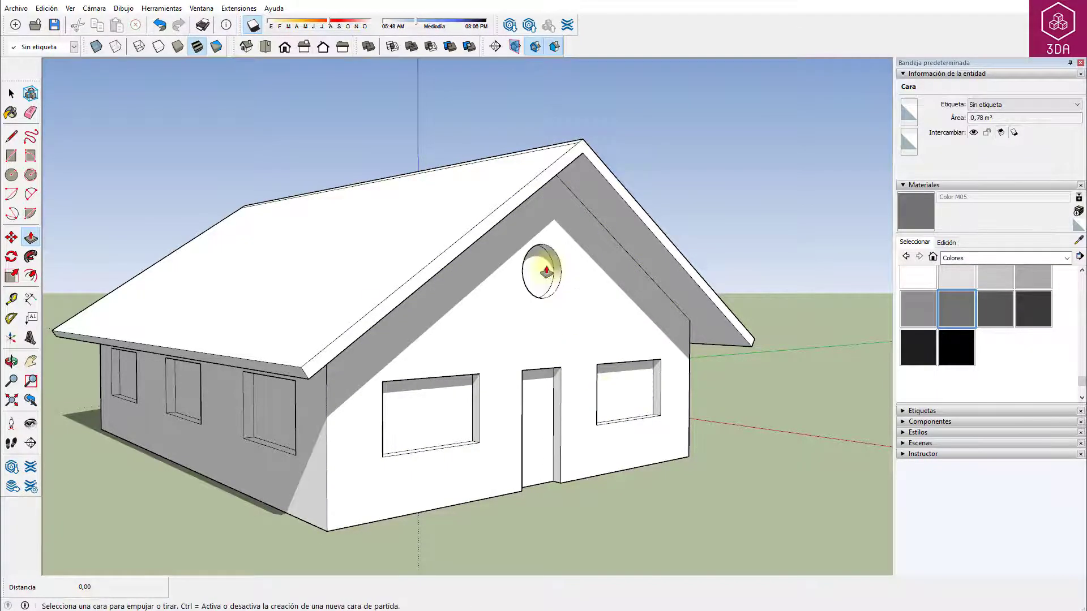
key("space")
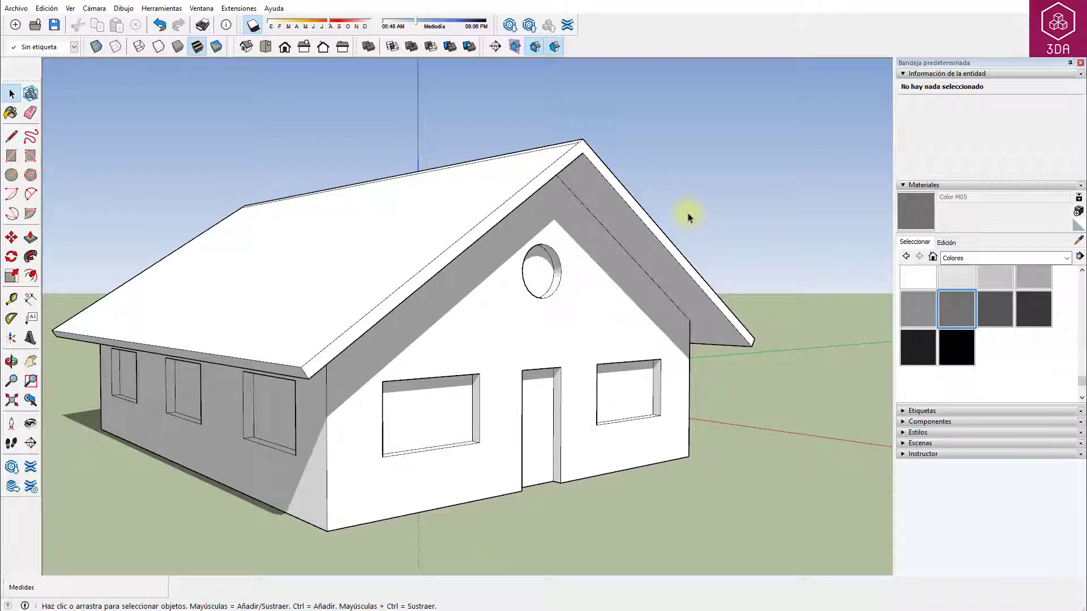
Paint the door and the roof edge strips grey
left_click(964, 312)
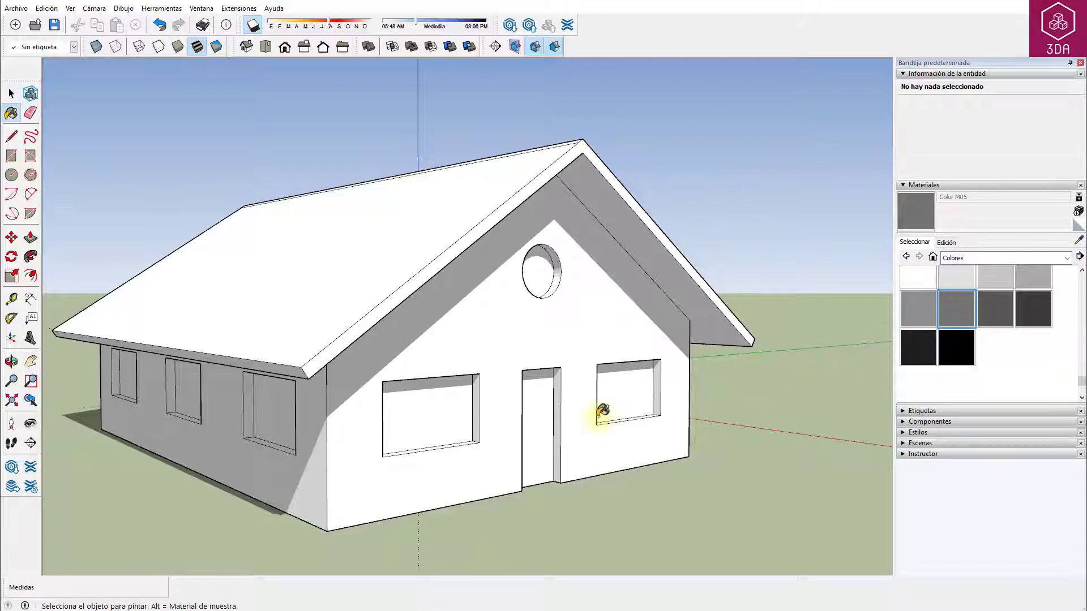
left_click(540, 421)
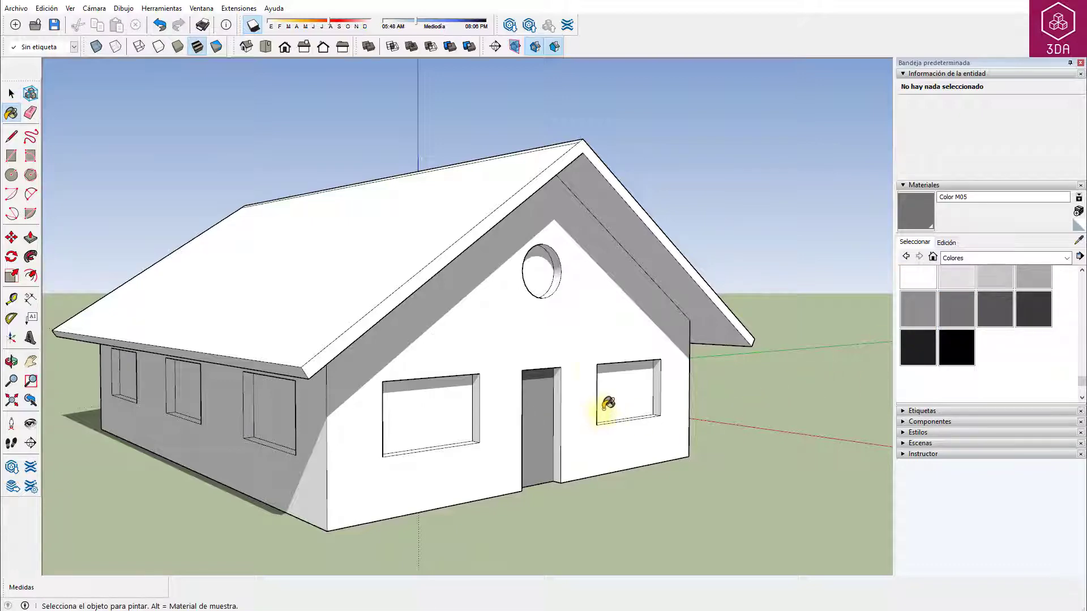
mouse_move(583, 237)
middle_mouse_down()
mouse_move(575, 345)
mouse_move(524, 255)
middle_mouse_up()
scroll(558, 264, "up", 3)
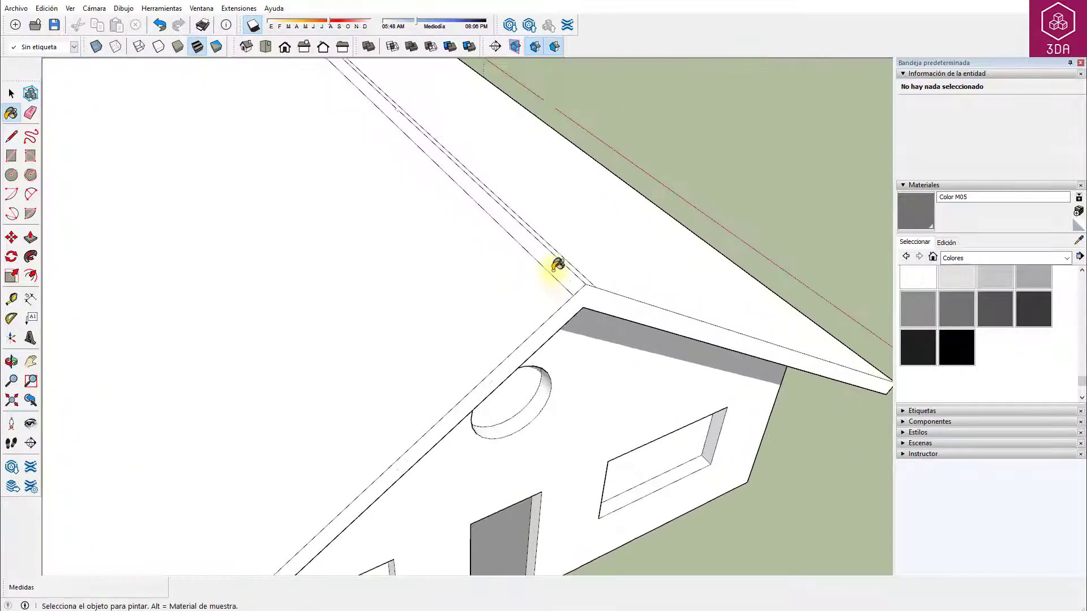
scroll(558, 264, "up", 1)
left_click(568, 272)
mouse_move(601, 279)
middle_mouse_down()
mouse_move(493, 274)
mouse_move(500, 258)
middle_mouse_up()
left_click(500, 258)
scroll(566, 300, "down", 5)
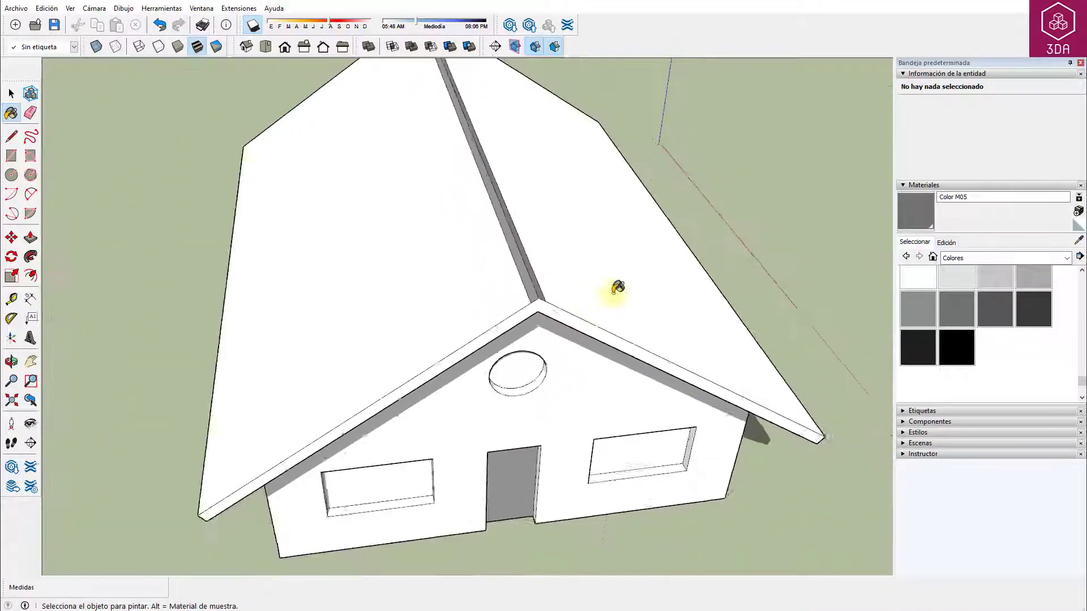
middle_click_drag(529, 428, 698, 309)
Cover both roof slopes with the Tejado GAF Estate shingle material
left_click(946, 262)
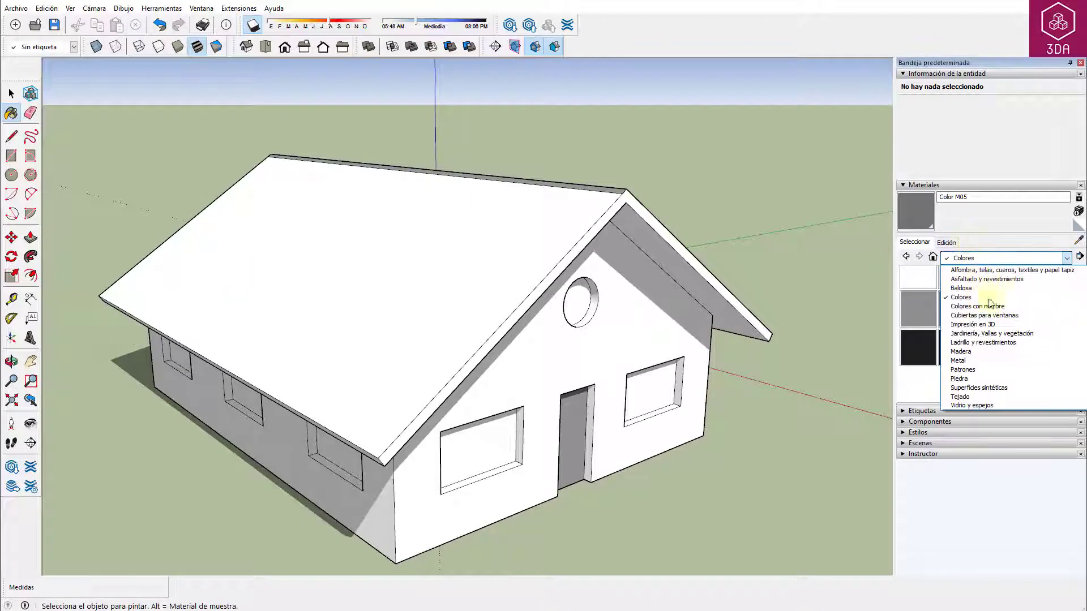
left_click(998, 399)
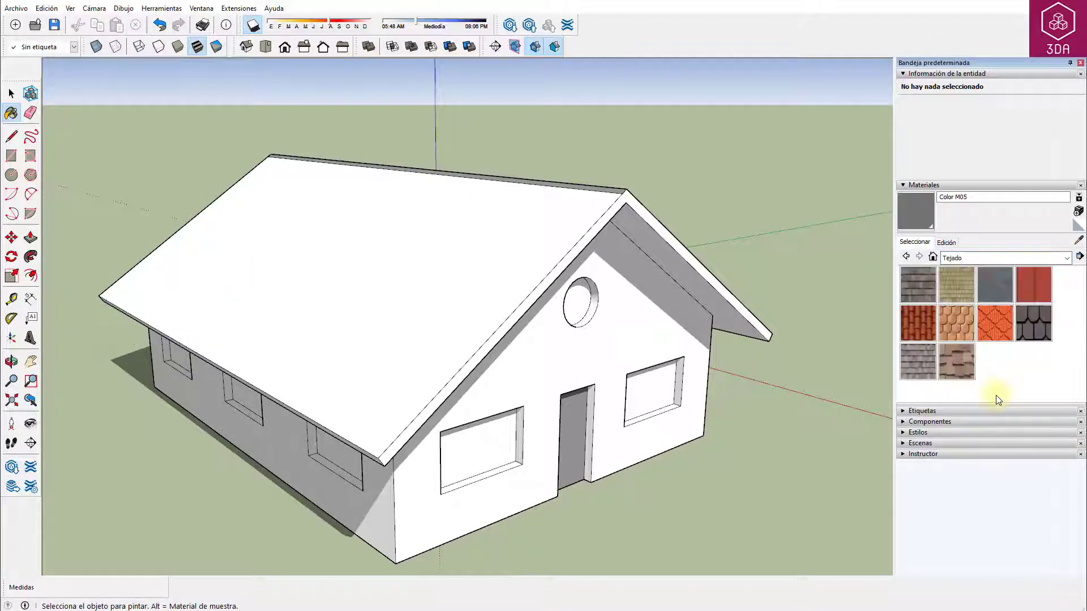
left_click(1031, 327)
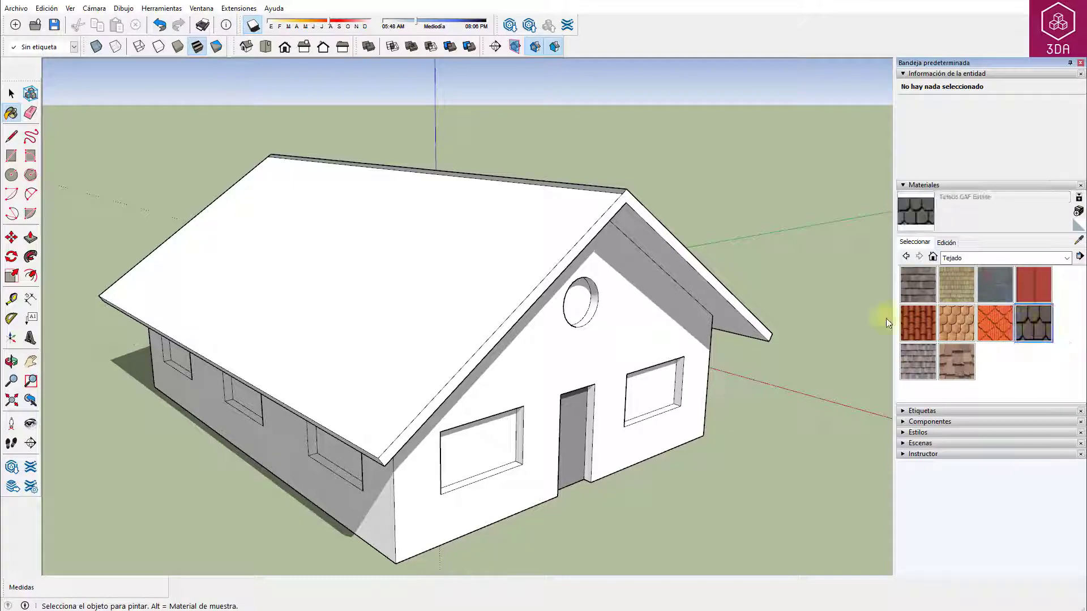
left_click(461, 272)
mouse_move(609, 260)
middle_mouse_down()
mouse_move(459, 300)
mouse_move(253, 315)
middle_mouse_up()
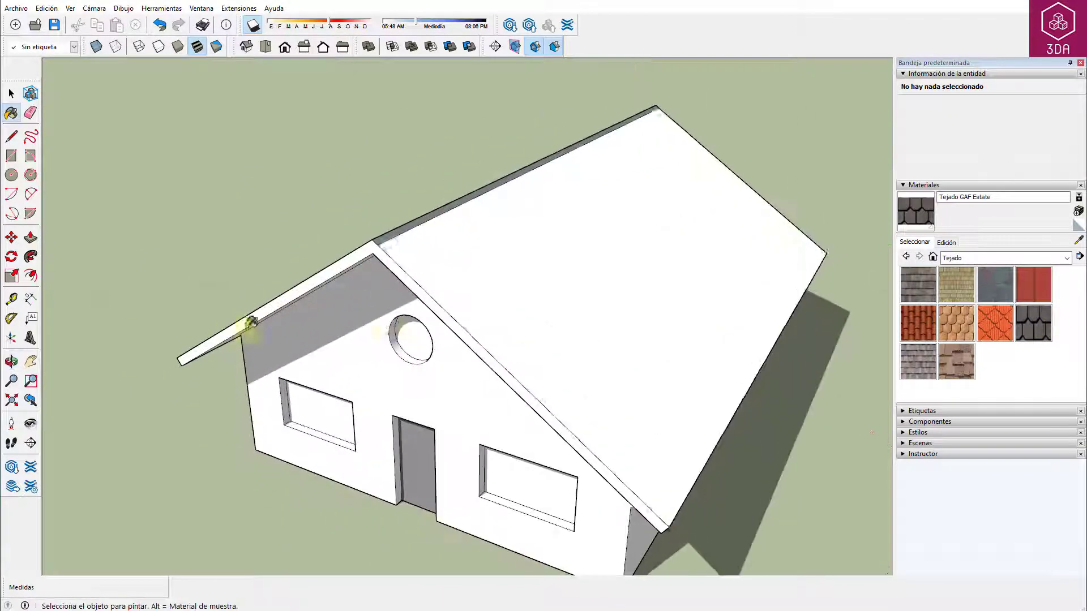
left_click(252, 315)
mouse_move(347, 331)
middle_mouse_down()
mouse_move(588, 303)
mouse_move(766, 228)
middle_mouse_up()
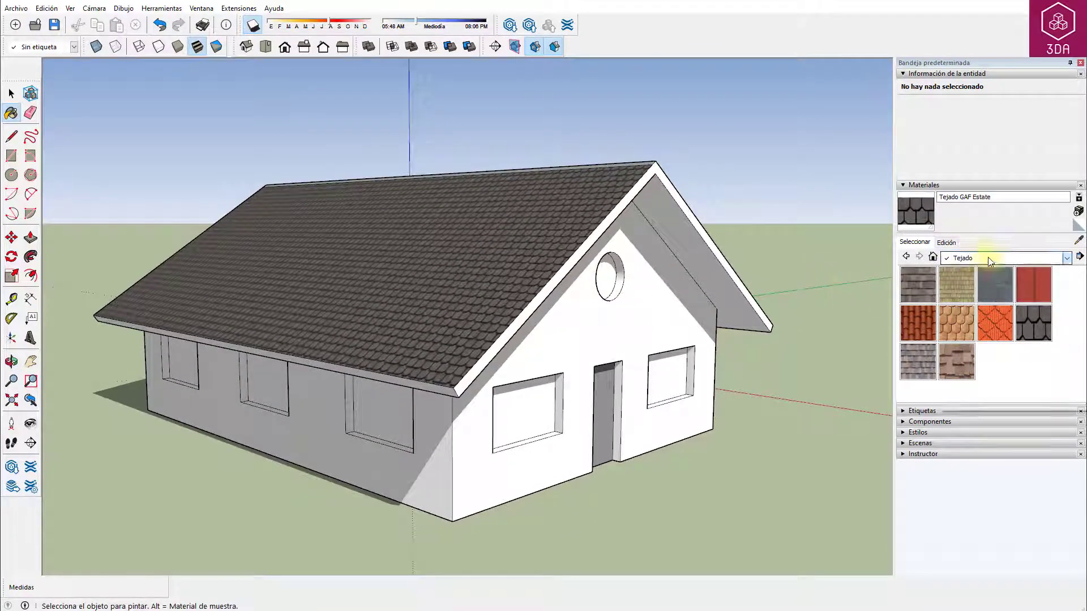
left_click(991, 258)
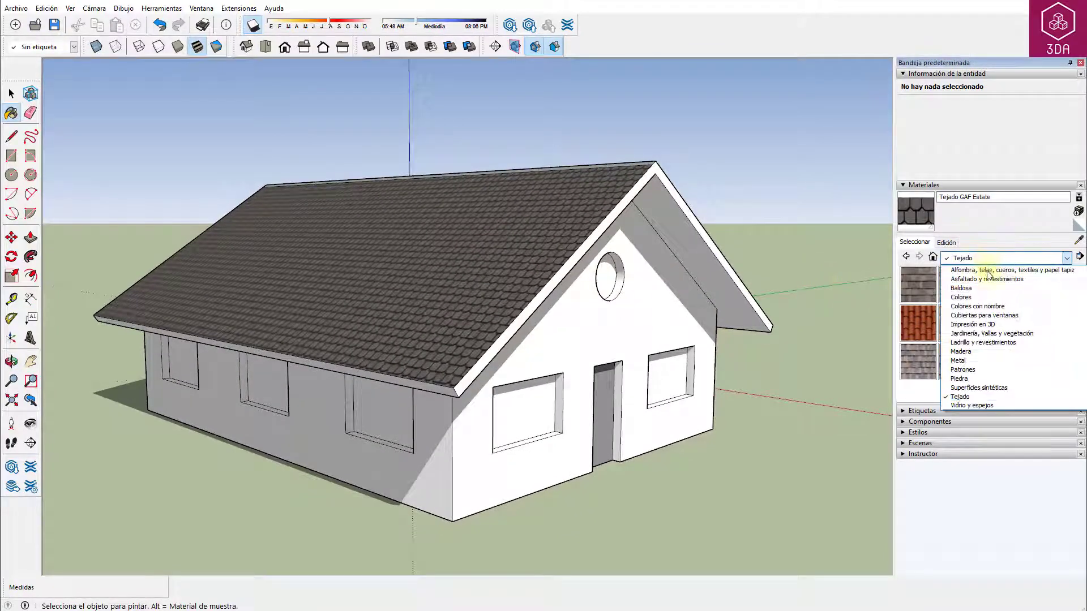
Clad the long side wall and gable end wall in Revestimiento lateral moderno siding
left_click(989, 342)
scroll(1038, 393, "down", 2)
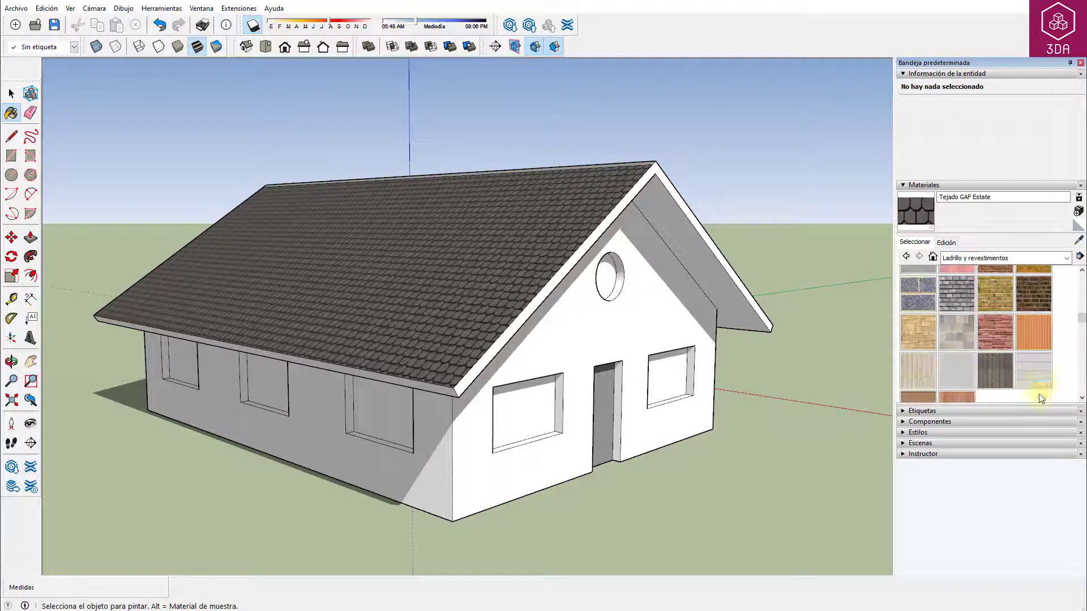
scroll(979, 379, "down", 3)
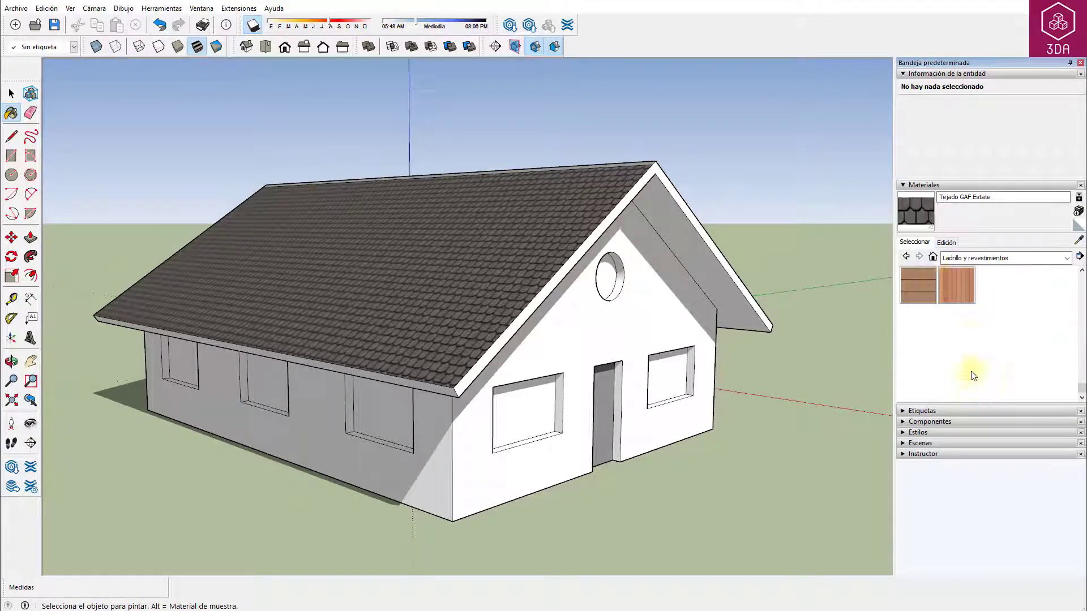
left_click(957, 287)
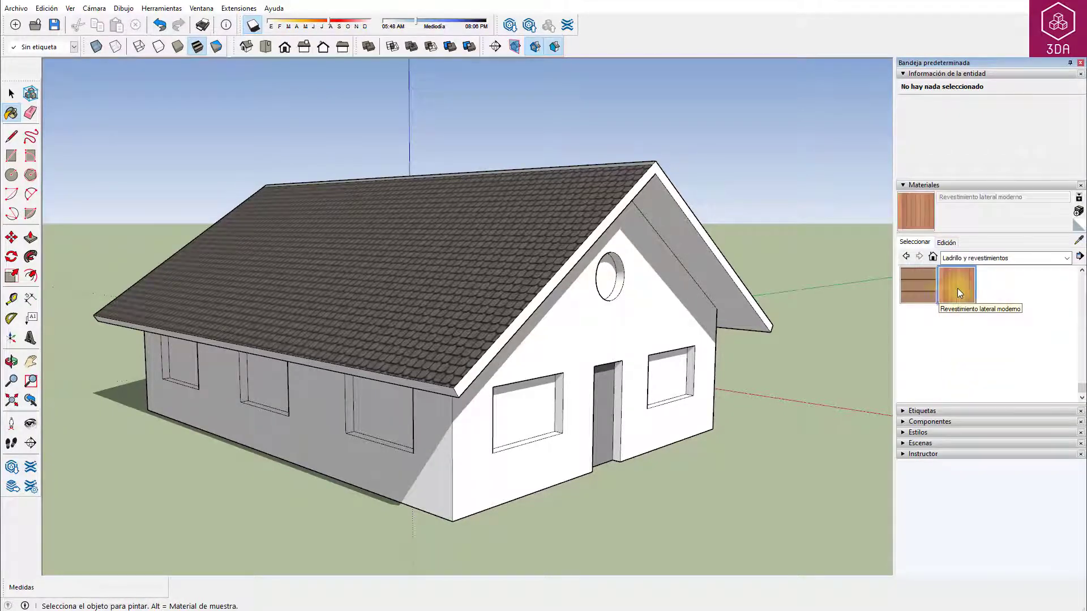
left_click(441, 441)
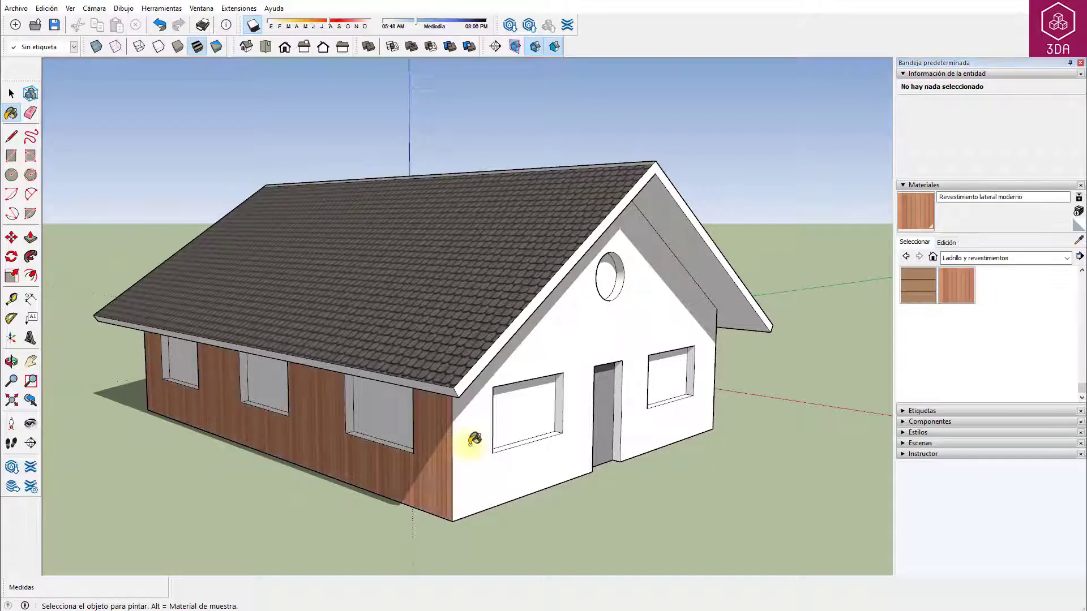
left_click(473, 440)
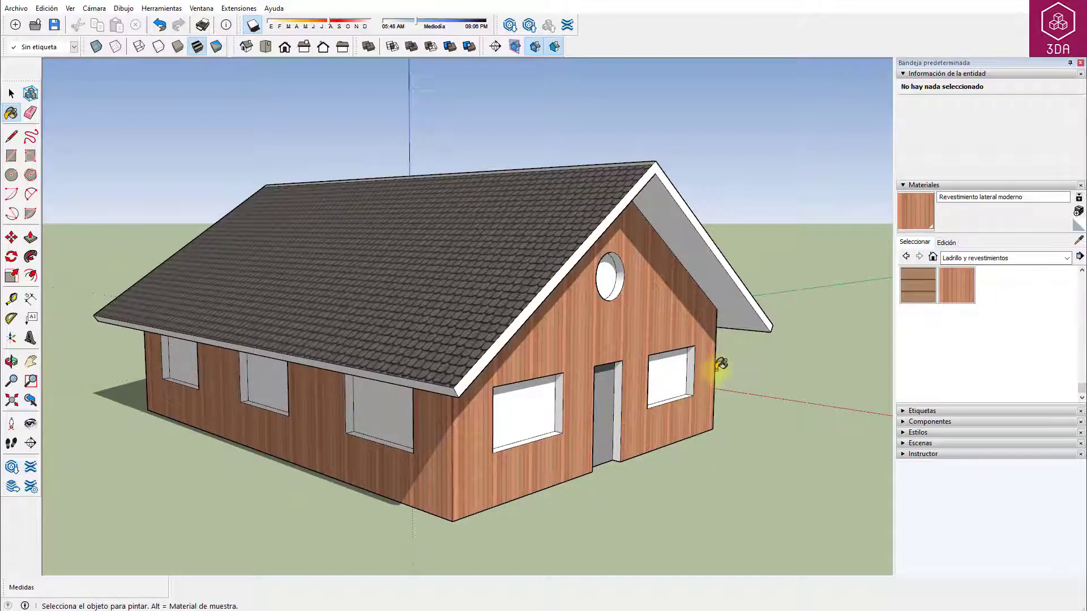
Apply the same siding to the round window, window and door reveals
scroll(720, 364, "up", 3)
scroll(718, 365, "up", 3)
left_click(480, 147)
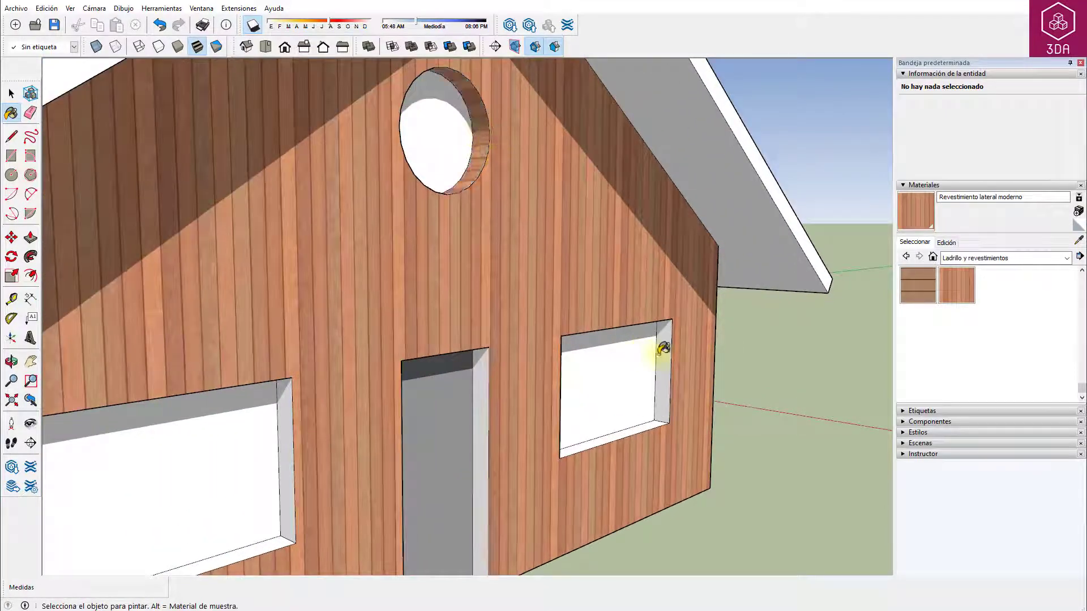
left_click(662, 362)
left_click(294, 460)
mouse_move(294, 459)
middle_mouse_down()
mouse_move(384, 466)
mouse_move(635, 432)
middle_mouse_up()
left_click(636, 432)
scroll(538, 468, "down", 5)
middle_click_drag(539, 468, 723, 432)
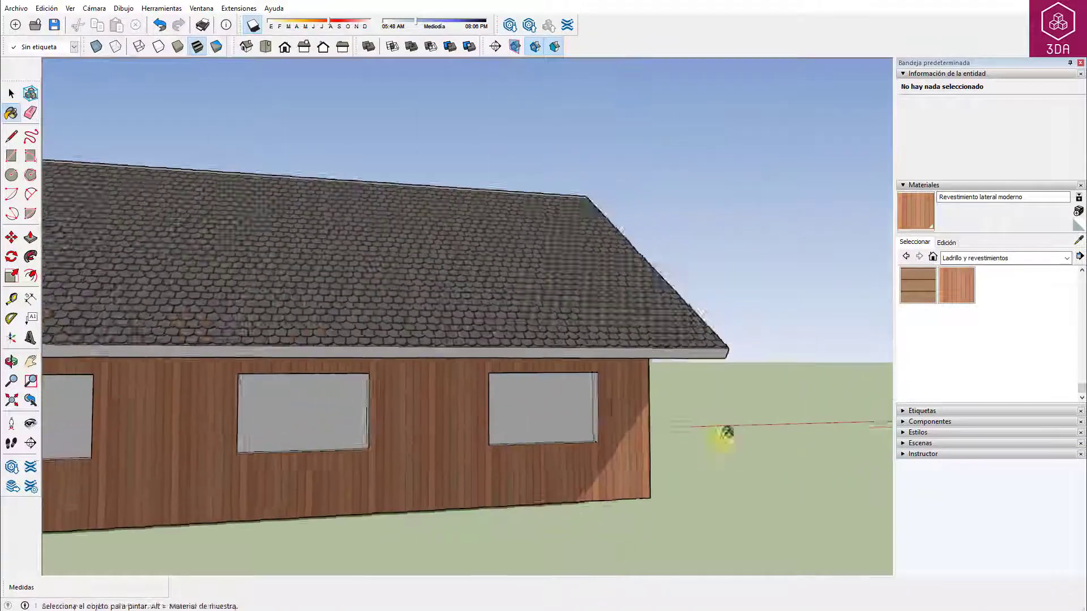
scroll(578, 400, "up", 5)
left_click(578, 400)
scroll(578, 401, "down", 5)
mouse_move(175, 425)
middle_mouse_down()
mouse_move(667, 395)
mouse_move(458, 441)
mouse_move(146, 424)
mouse_move(844, 400)
mouse_move(510, 388)
mouse_move(79, 396)
mouse_move(283, 294)
middle_mouse_up()
scroll(659, 401, "up", 3)
scroll(79, 396, "down", 5)
Glaze the two gable windows, round window and three side windows with Translucent Glass Blue
left_click(1002, 258)
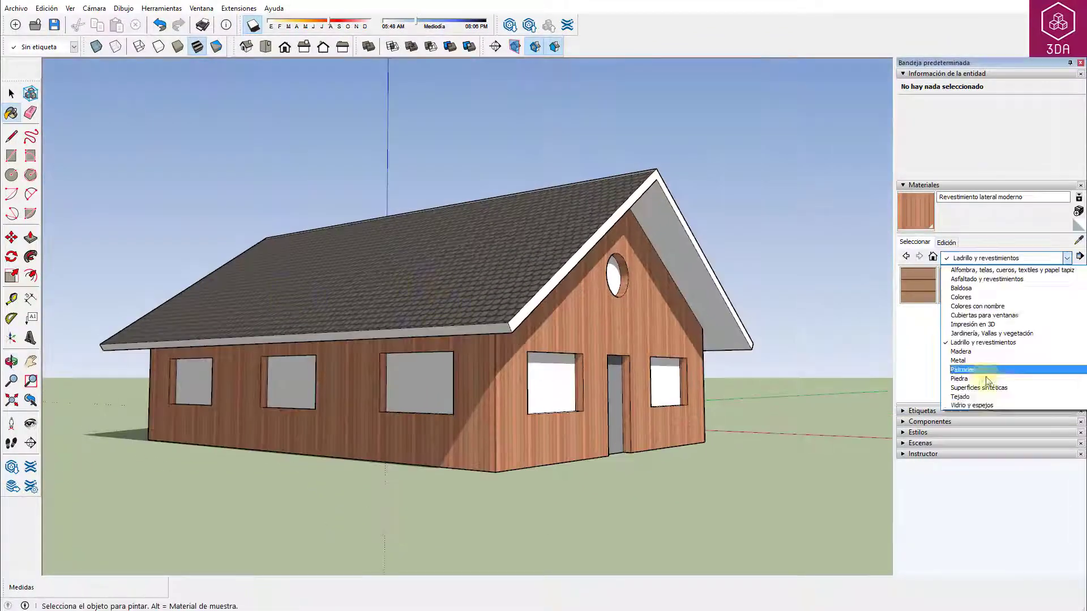
left_click(978, 406)
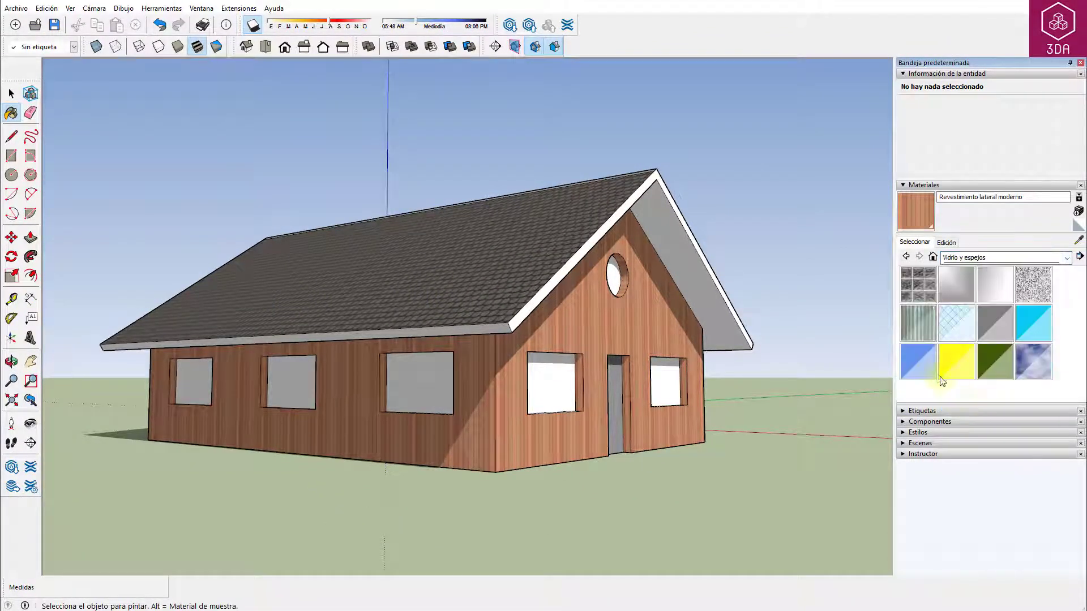
left_click(918, 362)
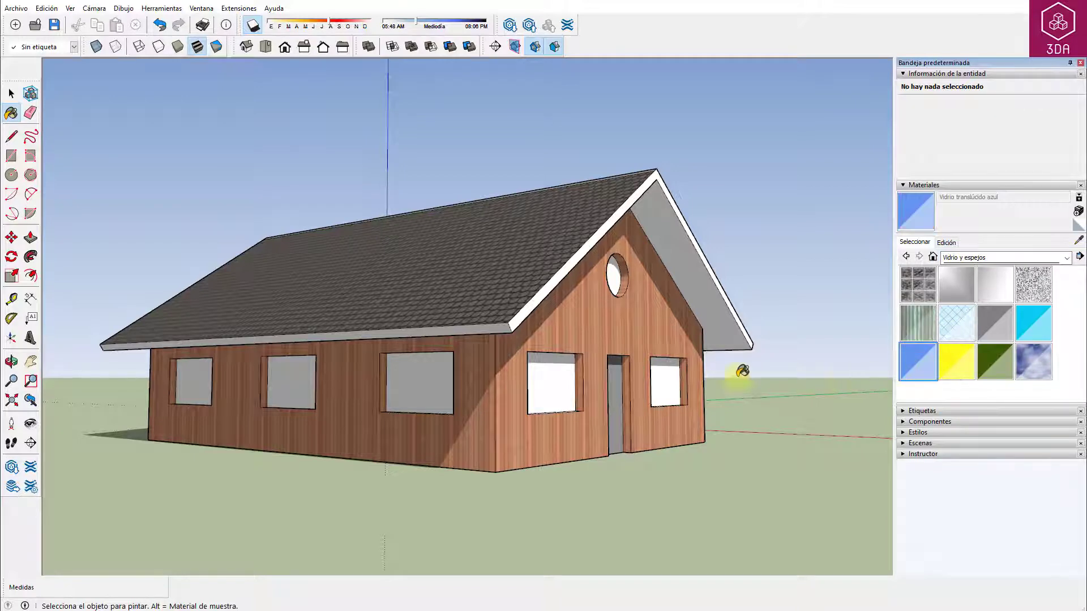
left_click(662, 379)
left_click(617, 276)
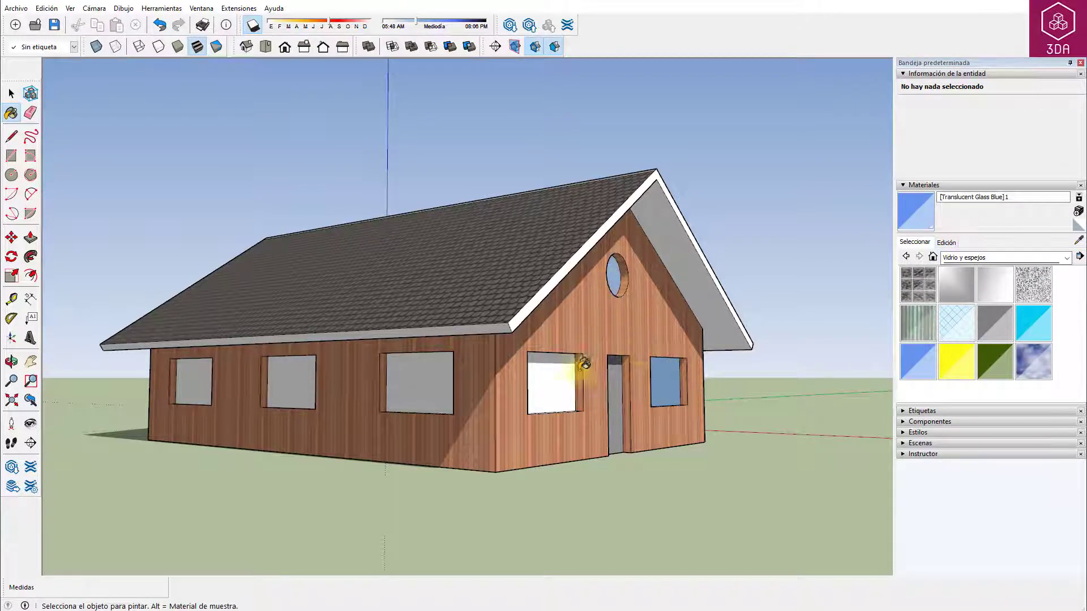
left_click(549, 382)
left_click(420, 389)
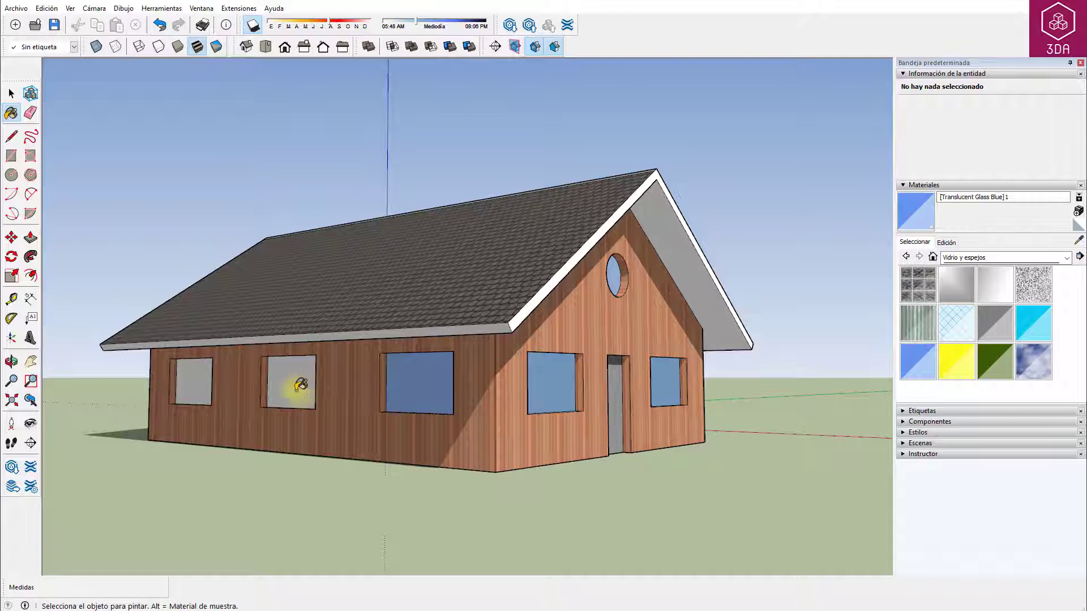
left_click(294, 382)
left_click(194, 382)
middle_click_drag(824, 531, 743, 562)
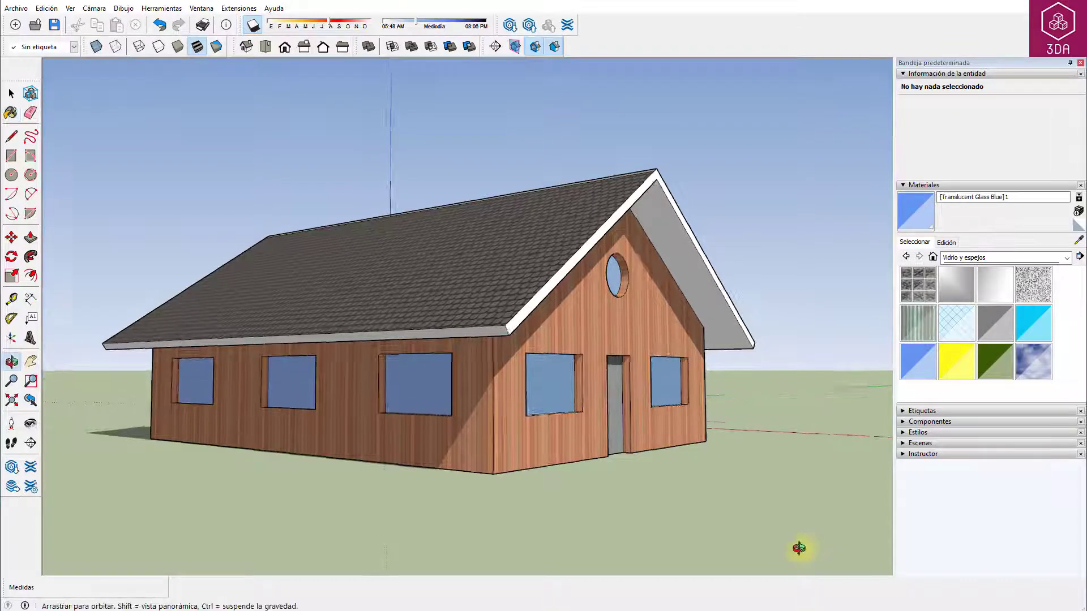